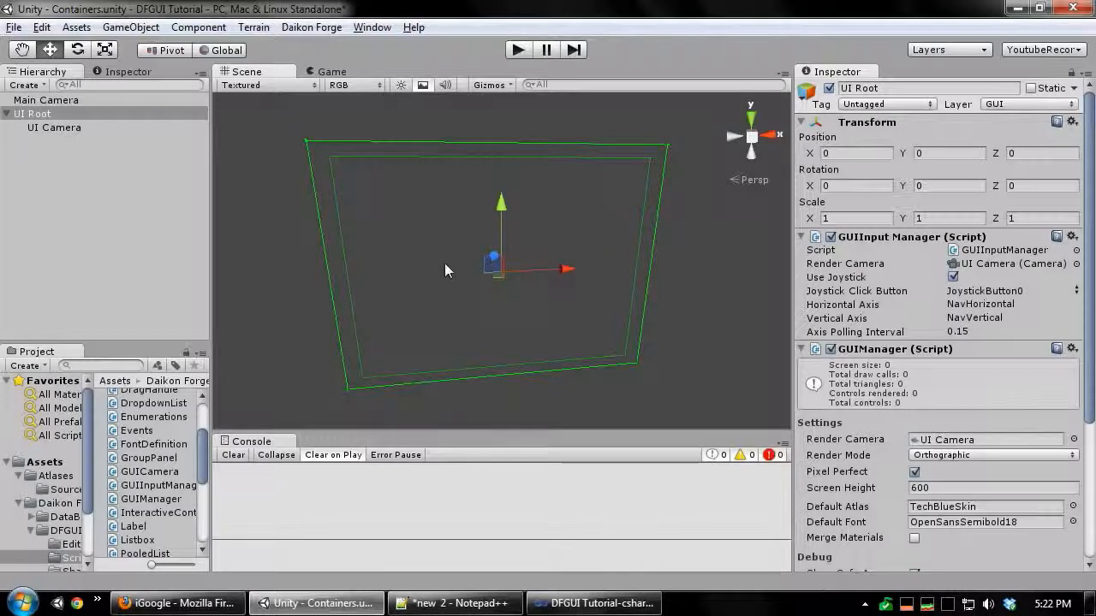
# Add a Panel container control under the UI Root
pyautogui.rightClick(350, 213)
pyautogui.moveTo(402, 217)
pyautogui.moveTo(600, 255)
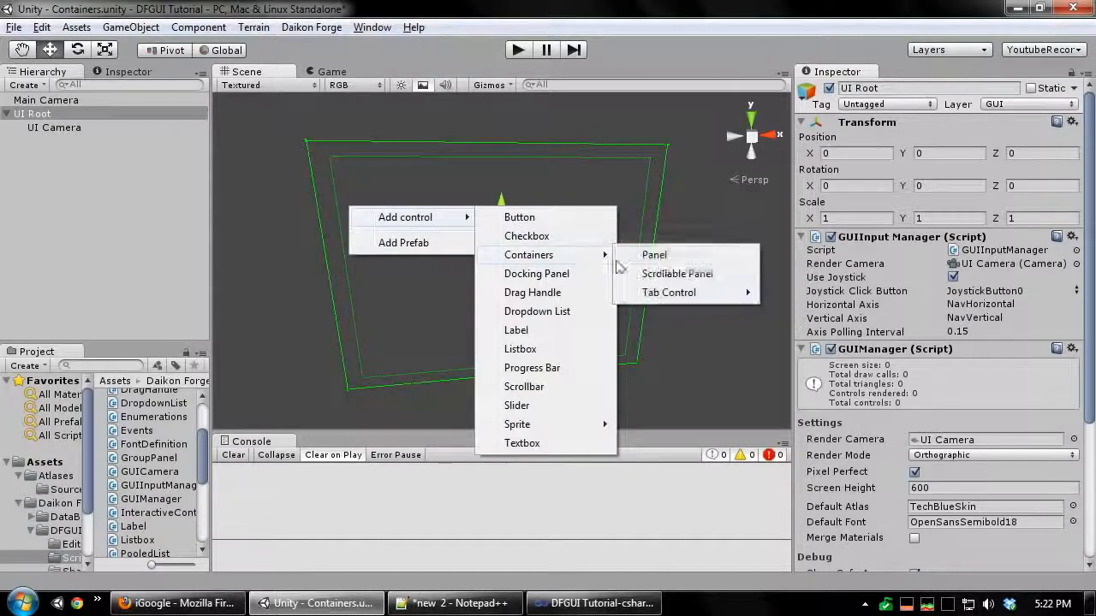
pyautogui.click(681, 256)
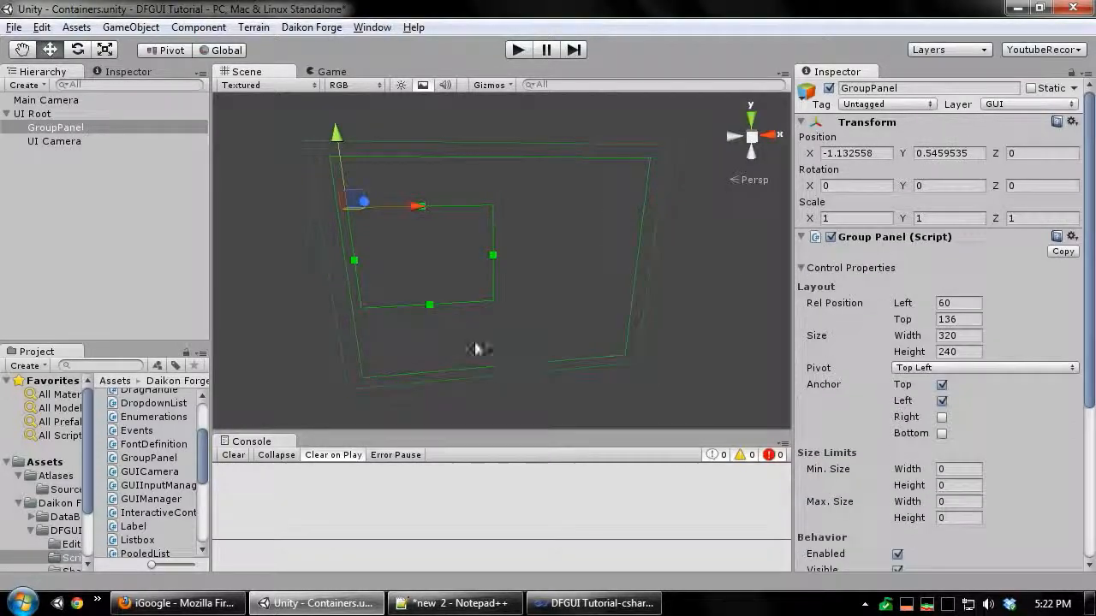
# Move the group panel near the screen's upper-left corner, about 55 left and 45 top, and resize it to about 242 by 170
pyautogui.keyDown('alt'); pyautogui.moveTo(480, 345); pyautogui.dragTo(405, 216); pyautogui.keyUp('alt')
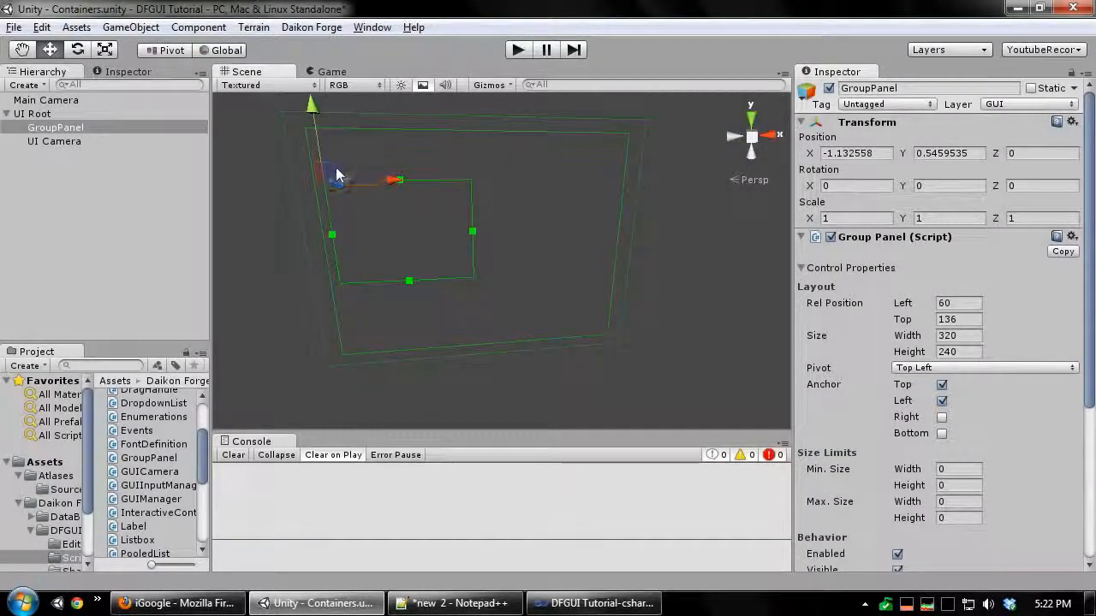
pyautogui.moveTo(337, 175); pyautogui.dragTo(326, 121)
pyautogui.moveTo(468, 188); pyautogui.dragTo(437, 190)
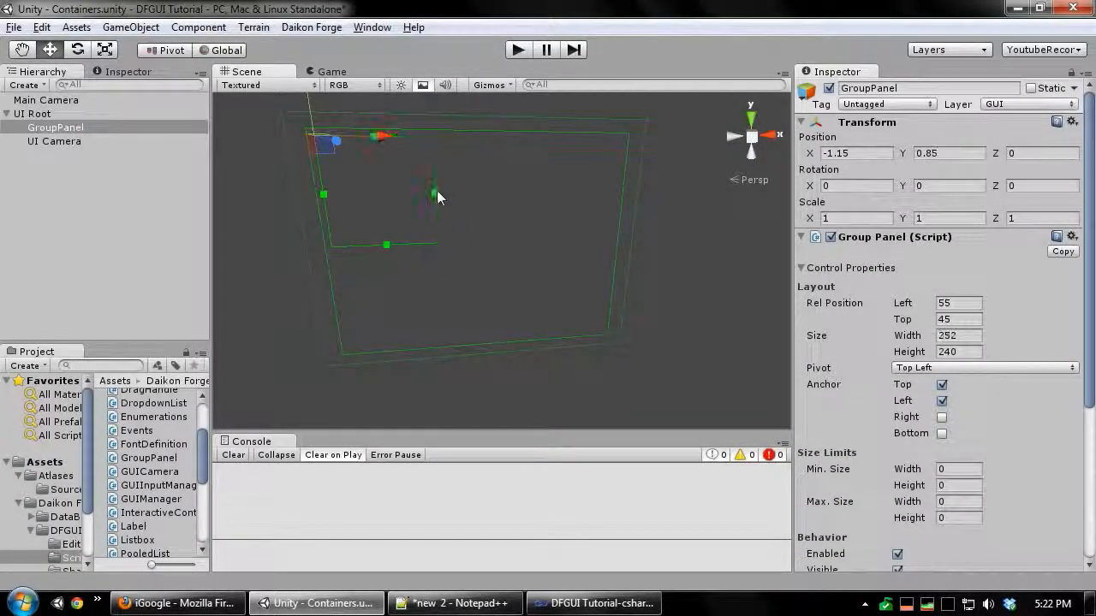
pyautogui.moveTo(390, 209); pyautogui.dragTo(466, 236, button='middle')
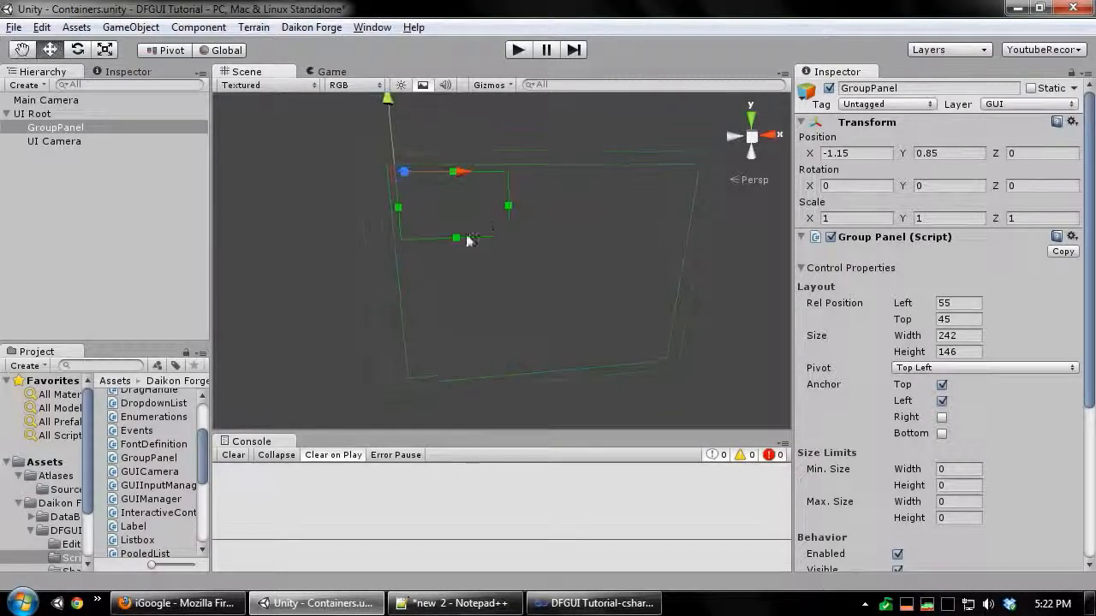
pyautogui.moveTo(456, 252); pyautogui.dragTo(456, 253)
pyautogui.moveTo(484, 262); pyautogui.dragTo(497, 268, button='middle')
pyautogui.scroll(4, 497, 268)
pyautogui.moveTo(481, 220); pyautogui.dragTo(485, 261, button='middle')
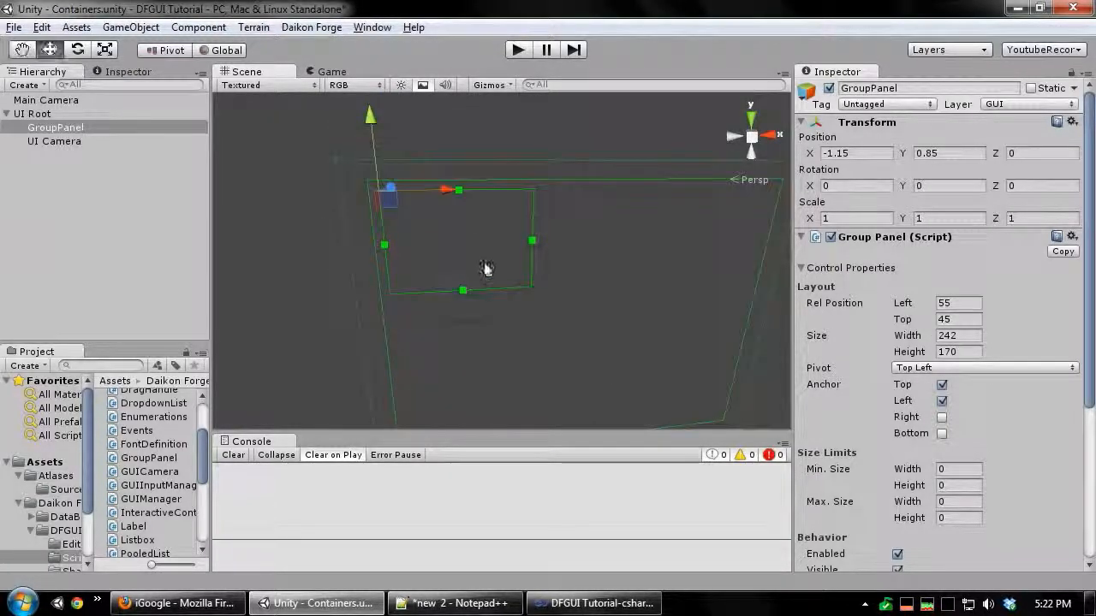
# Add a Sliced Sprite inside the group panel and assign it the dark blue frame sprite with a light blue border
pyautogui.rightClick(418, 202)
pyautogui.moveTo(479, 212)
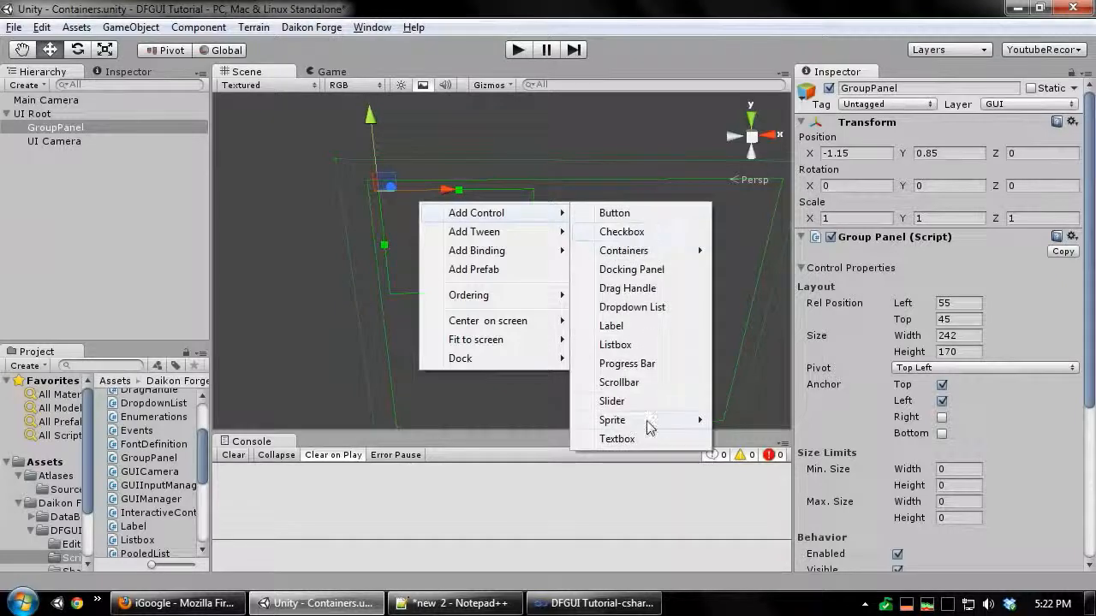
pyautogui.moveTo(651, 420)
pyautogui.click(771, 458)
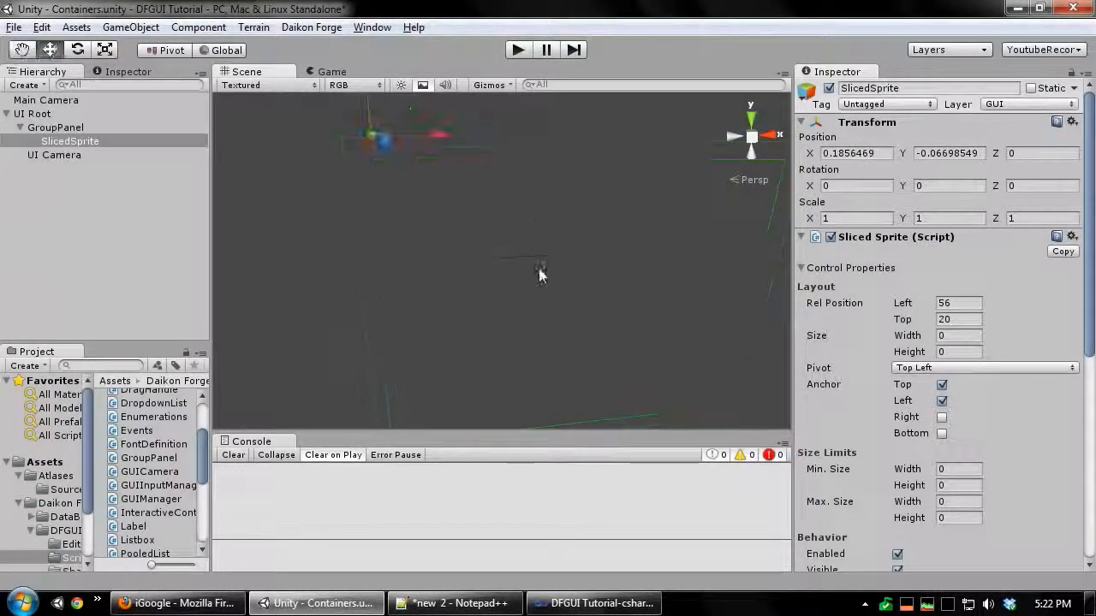
pyautogui.scroll(-8, 942, 343)
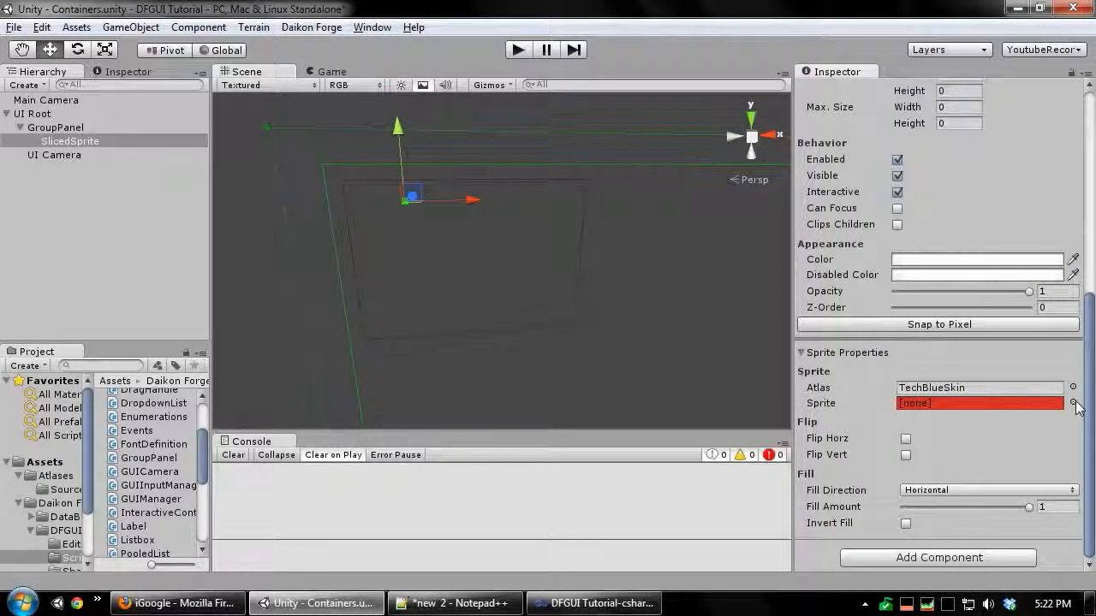
pyautogui.click(1073, 403)
pyautogui.scroll(-2, 548, 282)
pyautogui.click(535, 253)
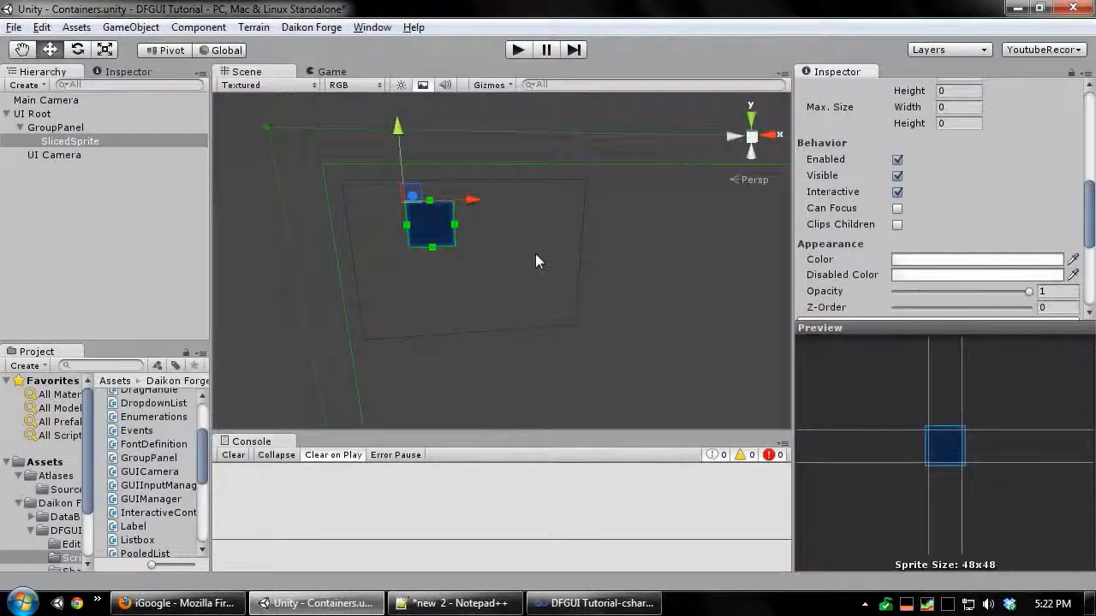
# Fit the sliced sprite to the whole GroupPanel and anchor it on the top, left, right and bottom
pyautogui.moveTo(535, 254); pyautogui.dragTo(552, 254, button='middle')
pyautogui.rightClick(451, 222)
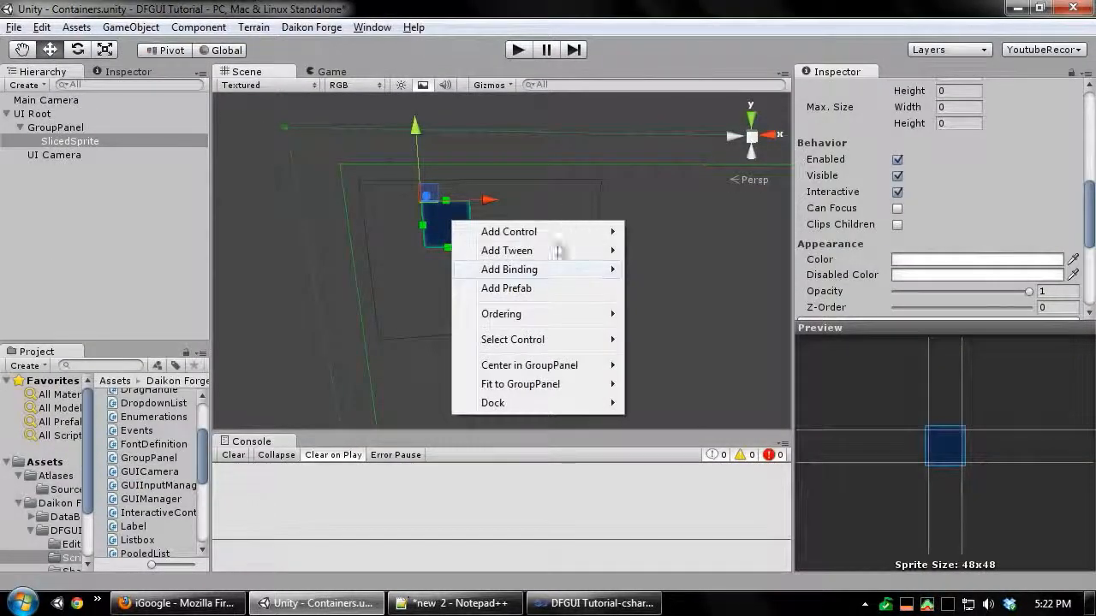
pyautogui.moveTo(539, 388)
pyautogui.click(661, 422)
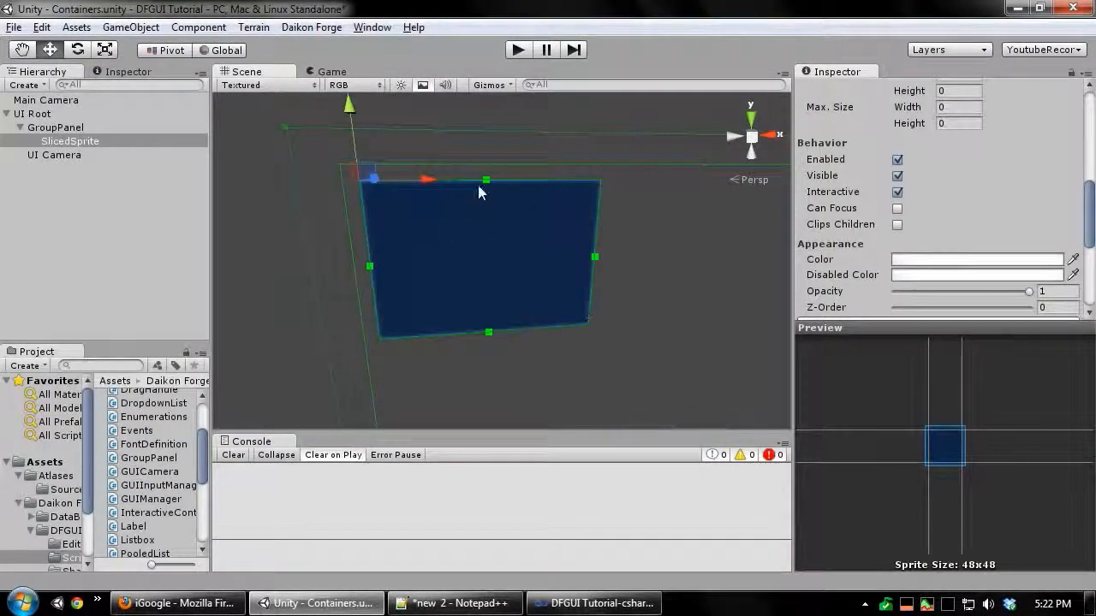
pyautogui.moveTo(511, 278); pyautogui.dragTo(399, 231, button='middle')
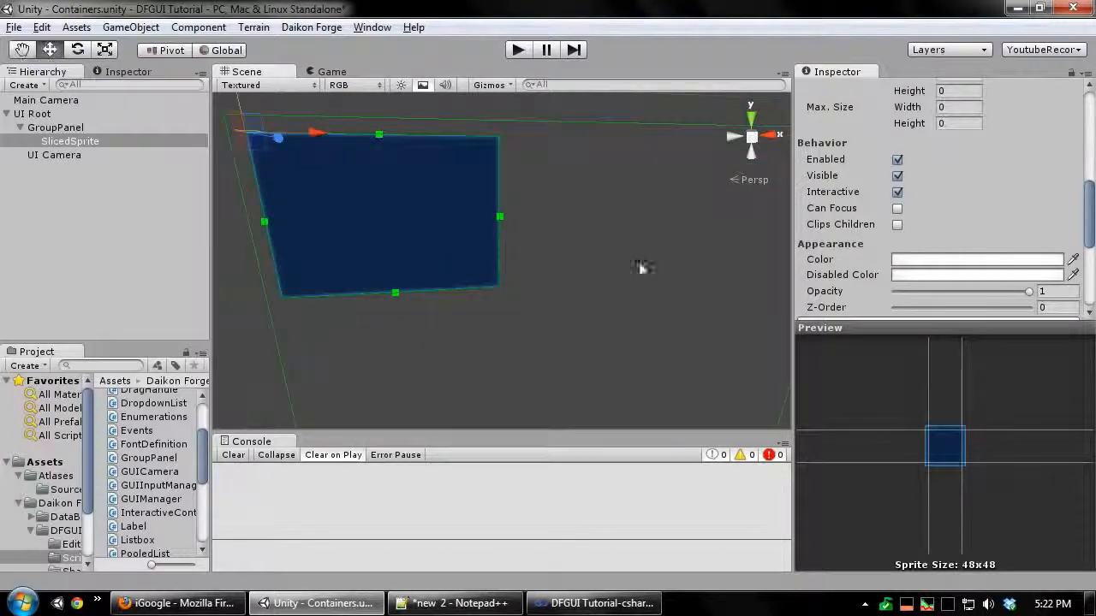
pyautogui.scroll(5, 844, 195)
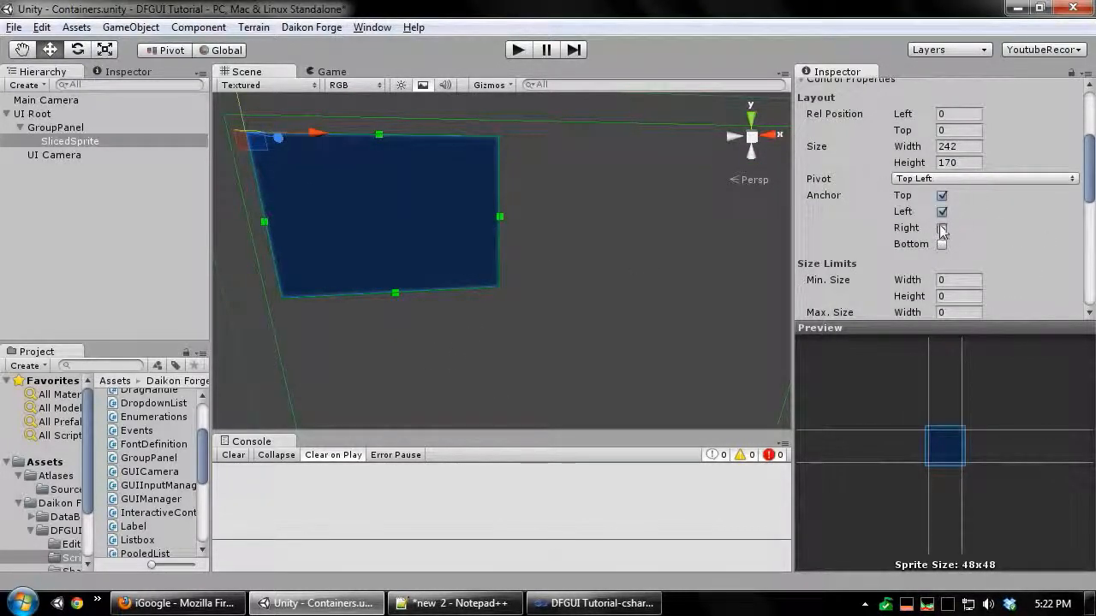
# Resize the group panel from its right edge to a width of about 244
pyautogui.click(55, 127)
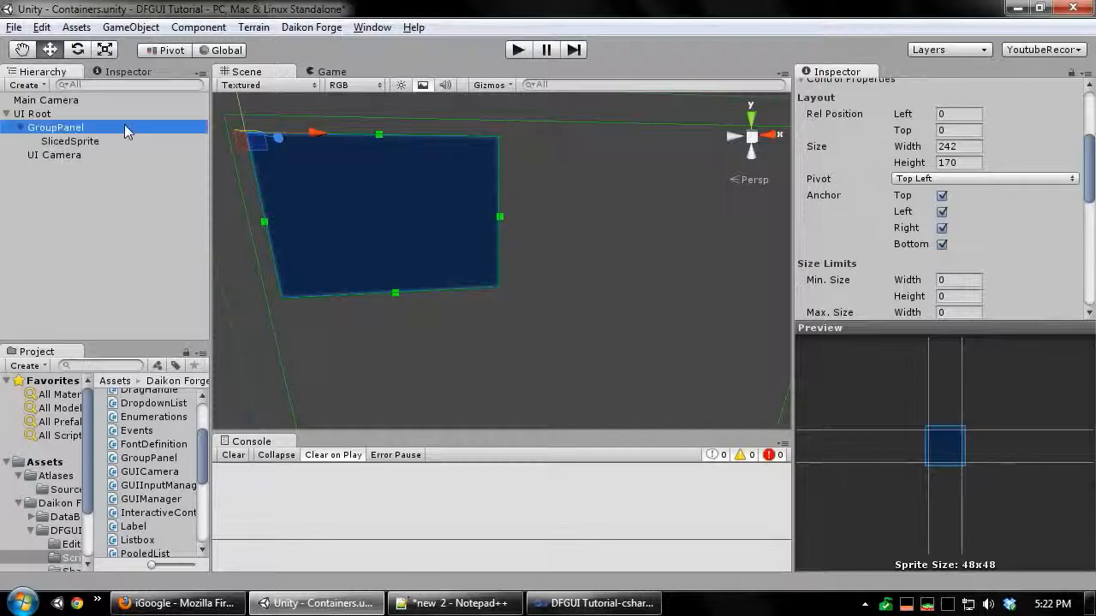
pyautogui.moveTo(501, 217)
pyautogui.mouseDown()
pyautogui.moveTo(661, 233)
pyautogui.moveTo(492, 223)
pyautogui.moveTo(457, 232)
pyautogui.moveTo(509, 226)
pyautogui.mouseUp()
pyautogui.click(517, 252)
pyautogui.moveTo(517, 252); pyautogui.dragTo(684, 256, button='middle')
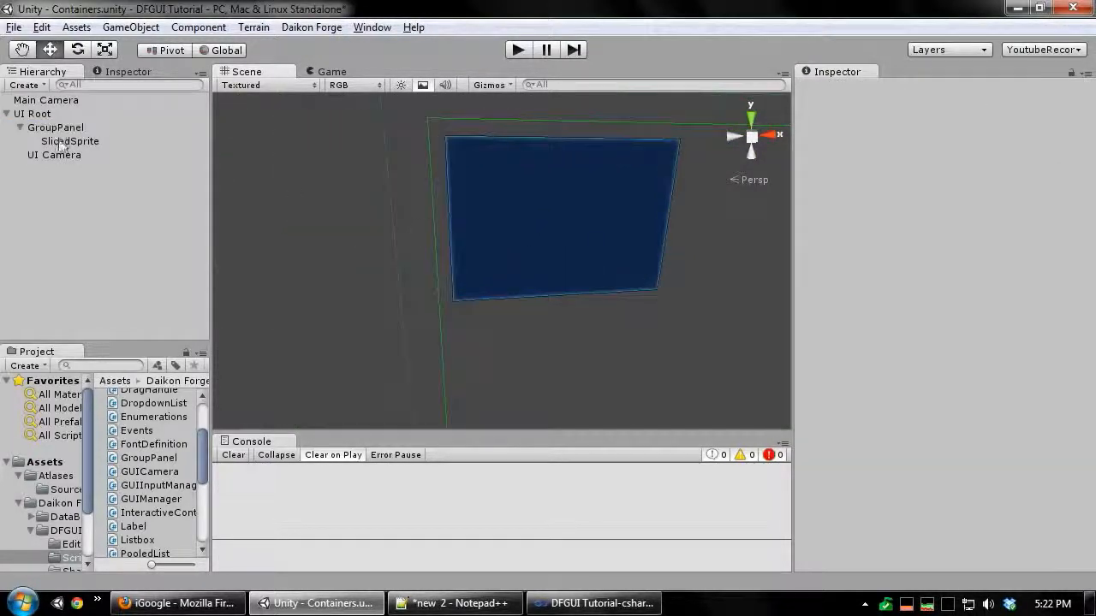
# Add a Label to the group panel and move it into the panel's upper-left corner, about 5 left and 5 top
pyautogui.click(83, 128)
pyautogui.moveTo(526, 214); pyautogui.dragTo(479, 200, button='middle')
pyautogui.rightClick(479, 198)
pyautogui.moveTo(547, 209)
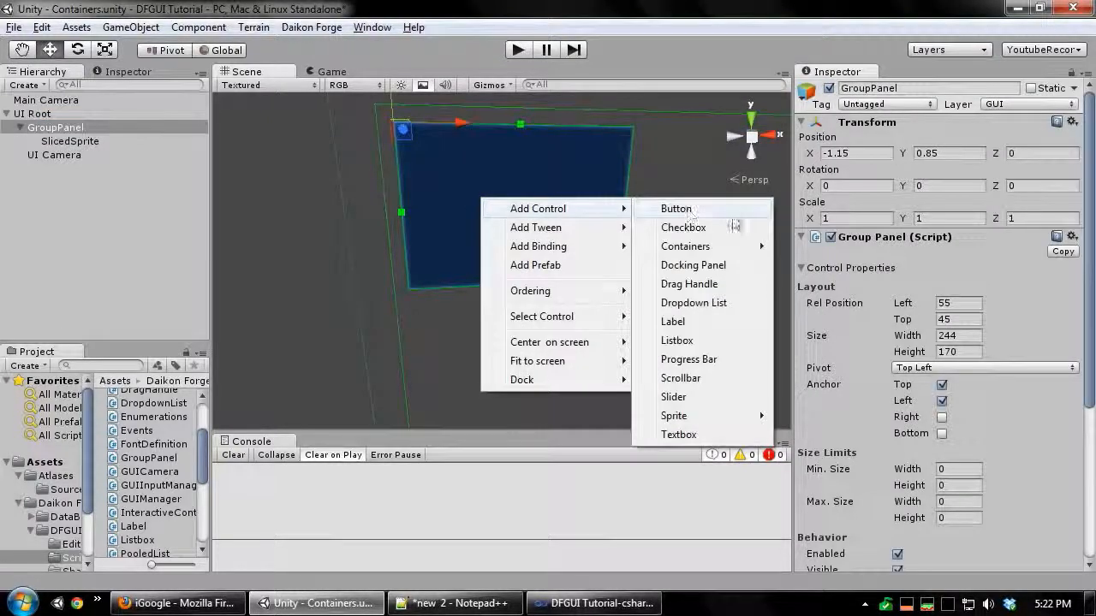
pyautogui.click(677, 321)
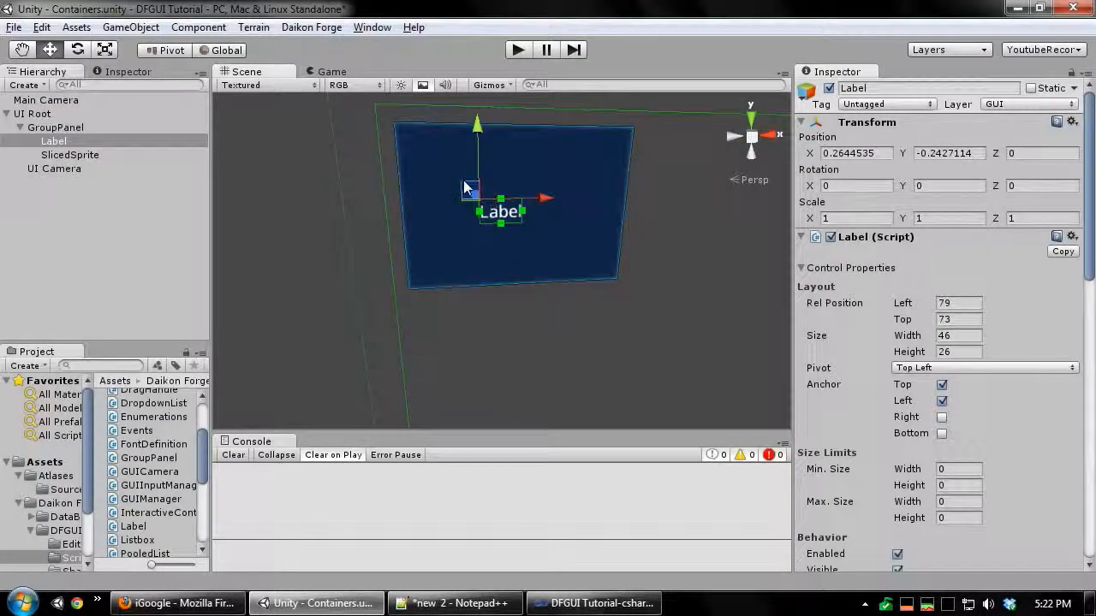
pyautogui.moveTo(465, 186); pyautogui.dragTo(388, 113)
pyautogui.moveTo(371, 204); pyautogui.dragTo(446, 253, button='middle')
pyautogui.scroll(3, 445, 247)
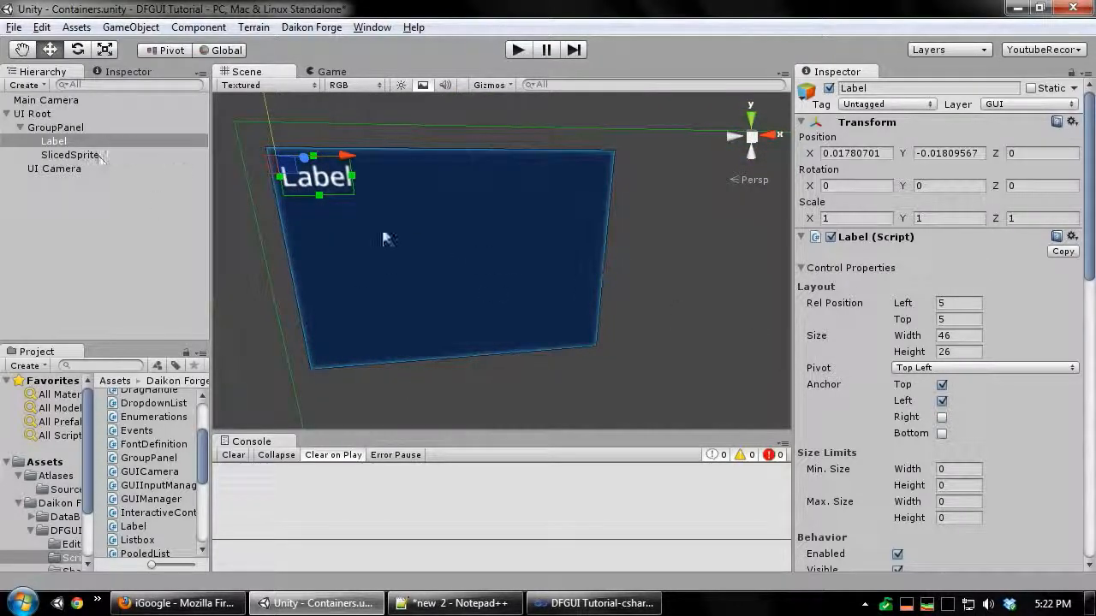
# Add a Button control to the group panel near its lower edge
pyautogui.click(56, 127)
pyautogui.rightClick(425, 339)
pyautogui.moveTo(480, 347)
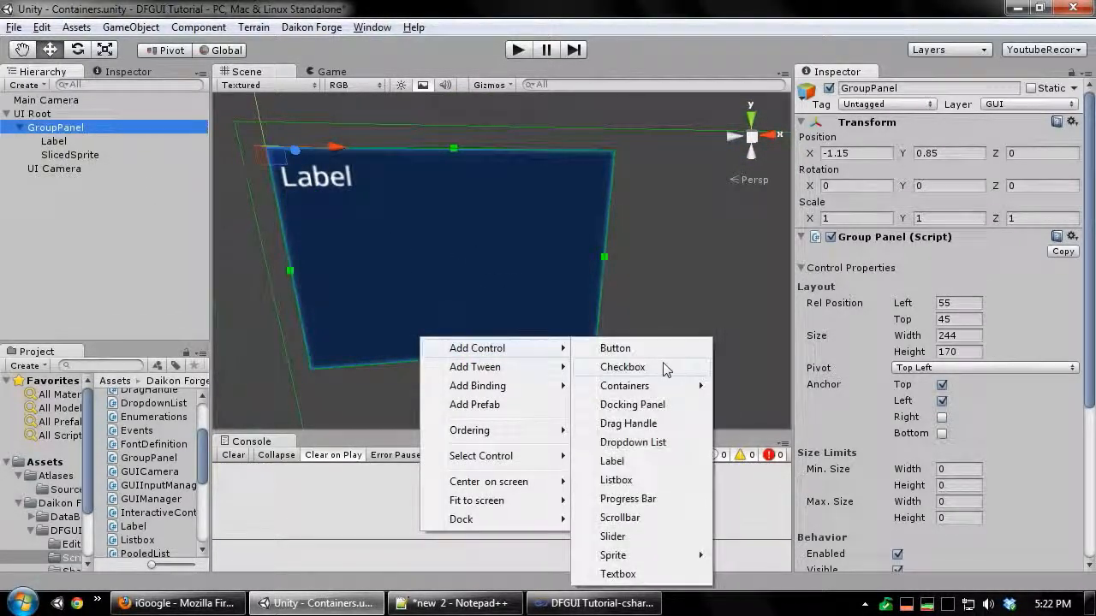
pyautogui.click(616, 347)
# Assign the button's images: button-normal for Normal and Pressed, button-highlight for Focus and Hover, and button-disabled for Disabled
pyautogui.scroll(-10, 1056, 386)
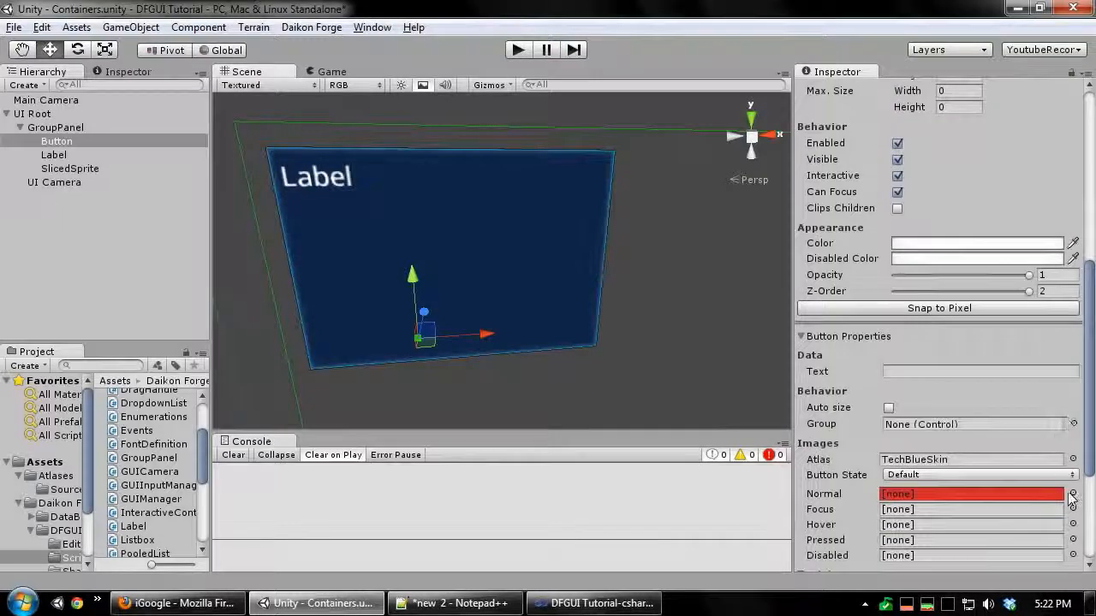
pyautogui.click(1072, 494)
pyautogui.doubleClick(497, 211)
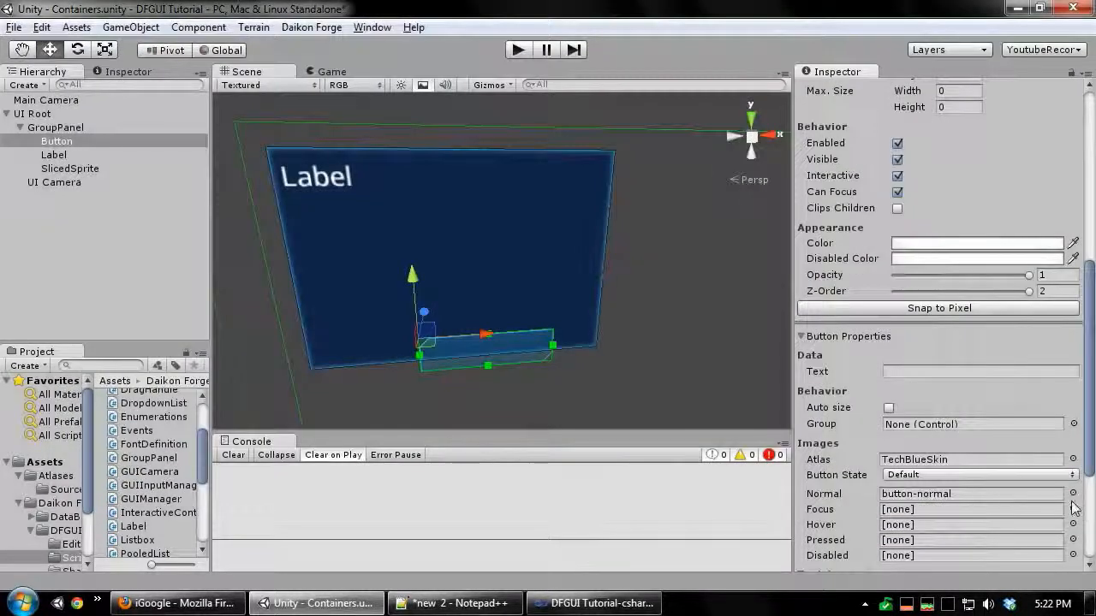
pyautogui.click(1073, 510)
pyautogui.doubleClick(429, 182)
pyautogui.click(1073, 525)
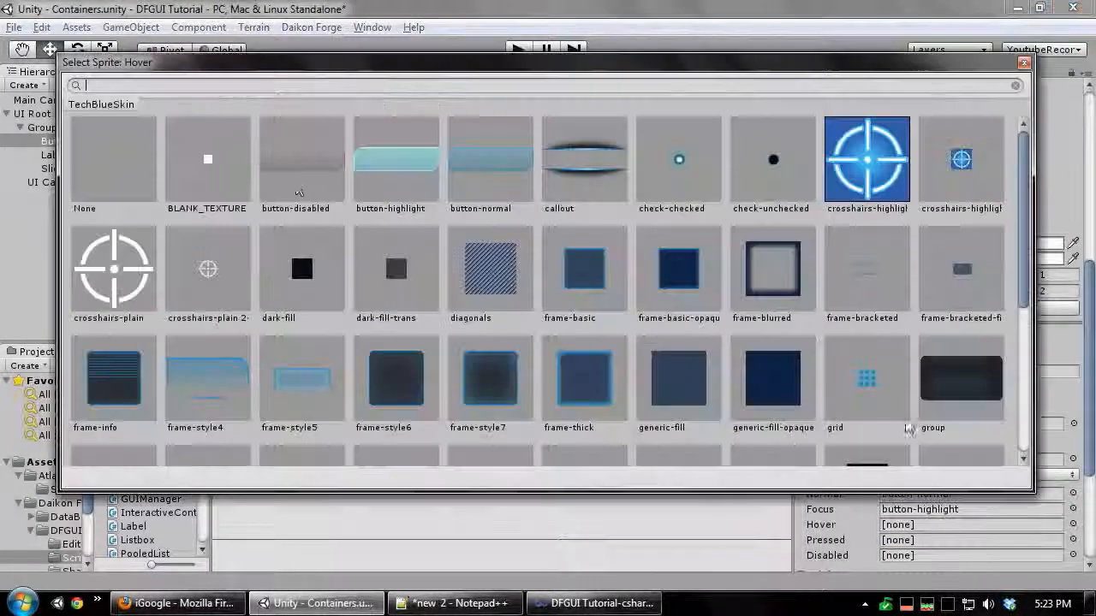
pyautogui.doubleClick(396, 162)
pyautogui.click(1073, 540)
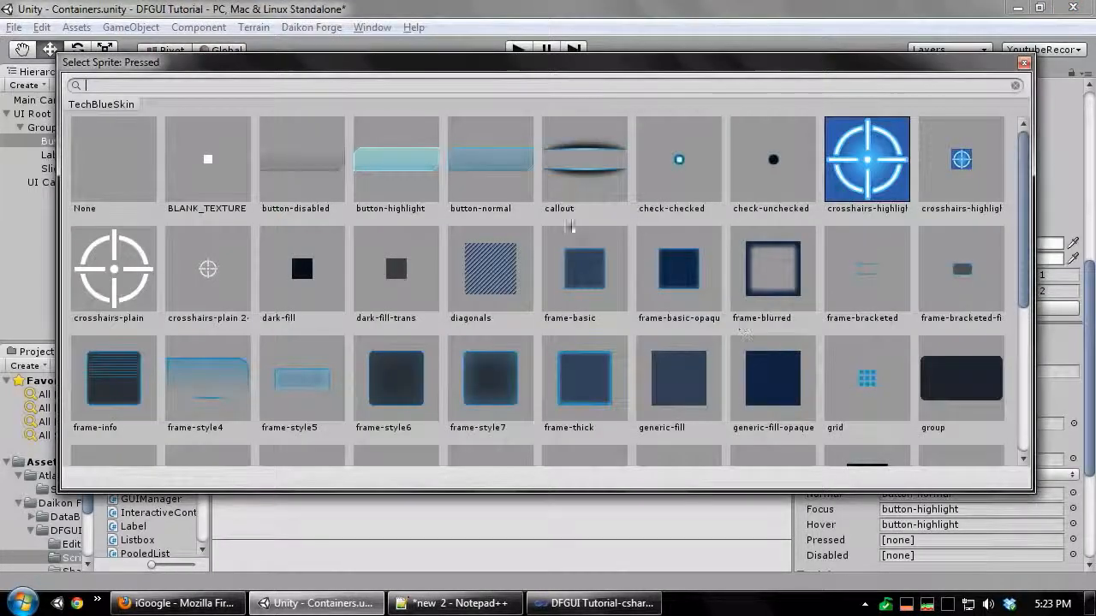
pyautogui.doubleClick(482, 161)
pyautogui.click(1072, 556)
pyautogui.doubleClick(304, 163)
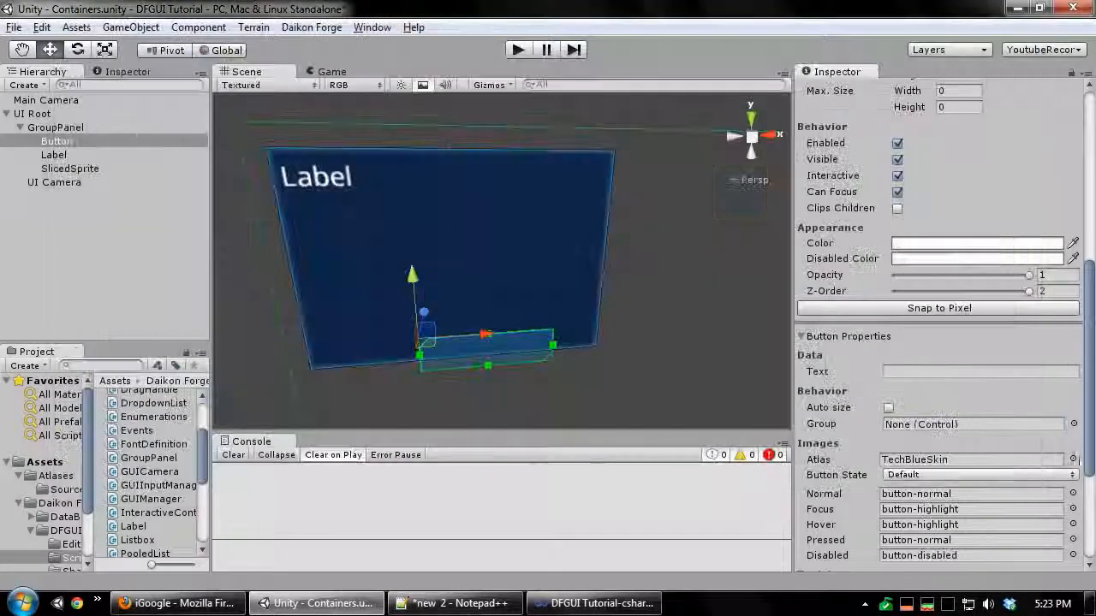
# Set the button's text to "Button" and its text alignment to Center
pyautogui.click(912, 372)
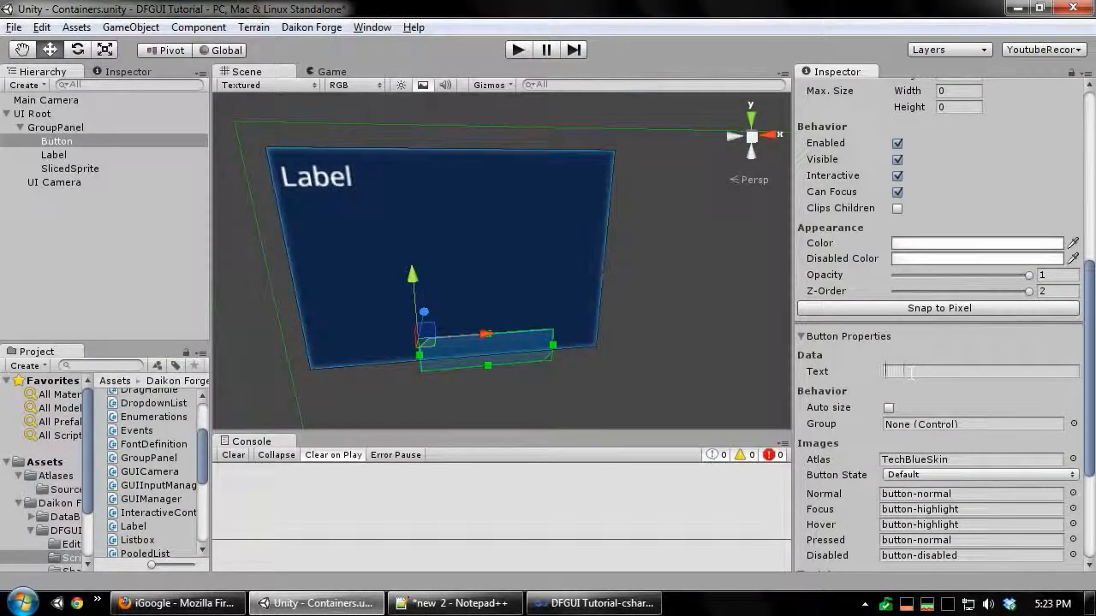
pyautogui.scroll(-5, 908, 459)
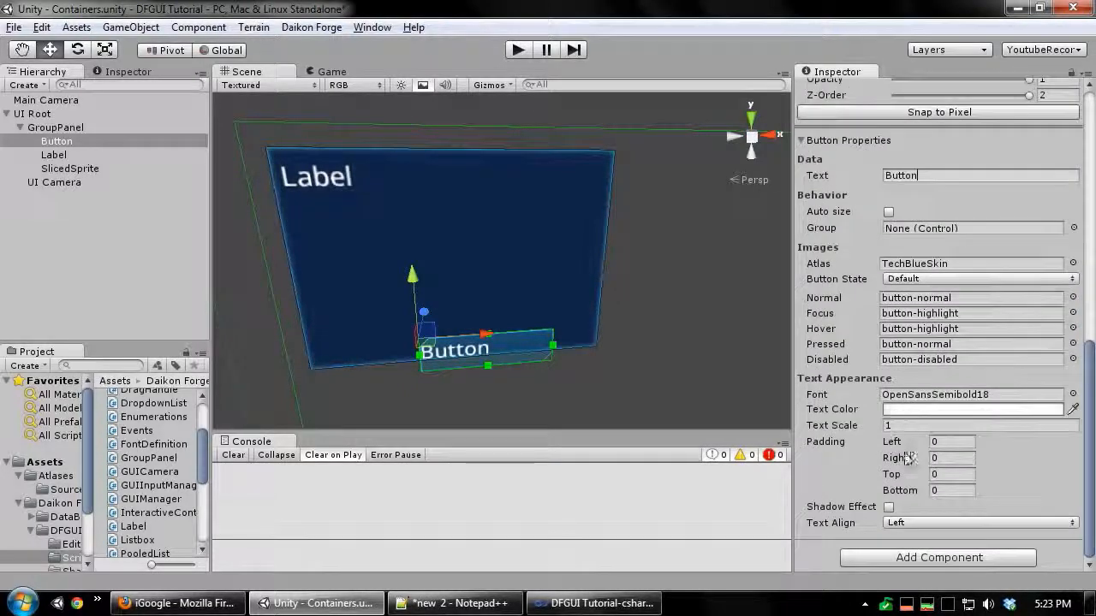
pyautogui.click(908, 525)
pyautogui.click(923, 499)
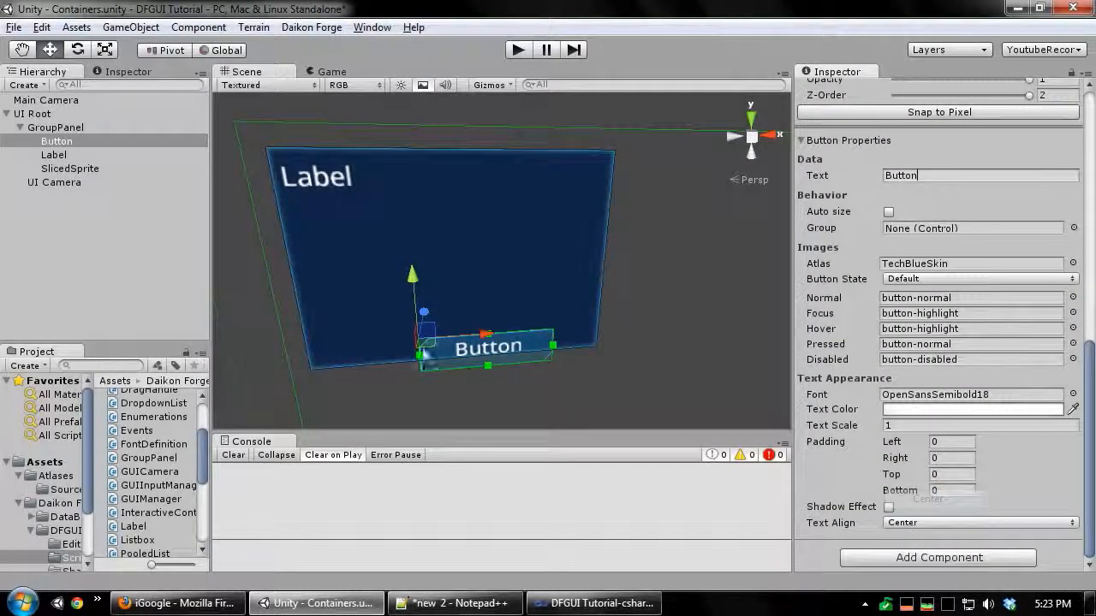
# Move the button to the panel's lower-right corner, about 118 left and 127 top, and anchor it only right and bottom
pyautogui.moveTo(432, 329); pyautogui.dragTo(467, 302)
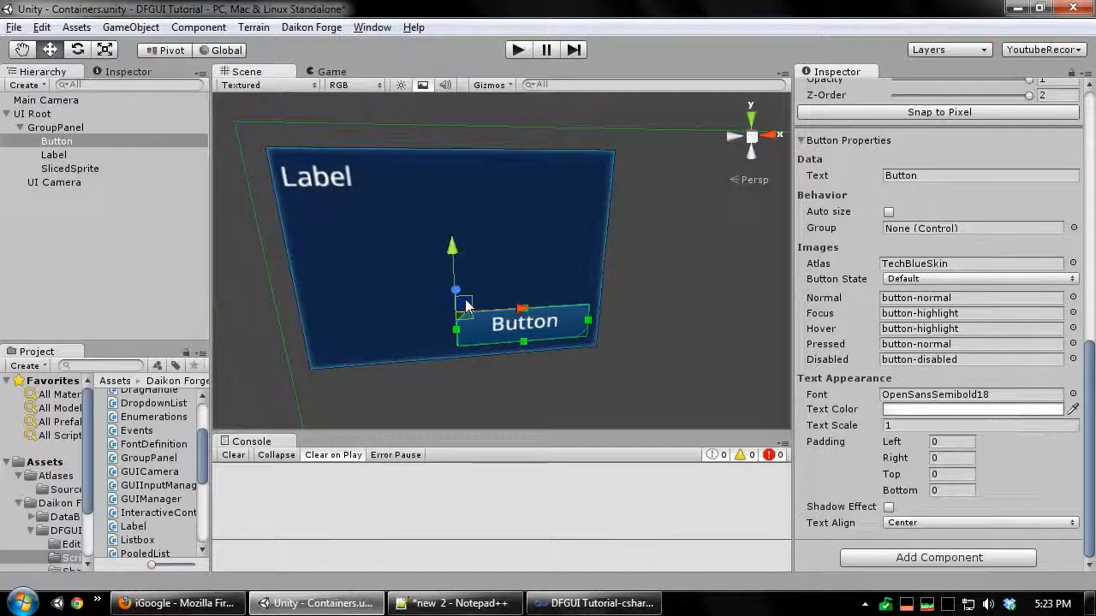
pyautogui.moveTo(726, 309); pyautogui.dragTo(719, 205, button='middle')
pyautogui.scroll(10, 942, 256)
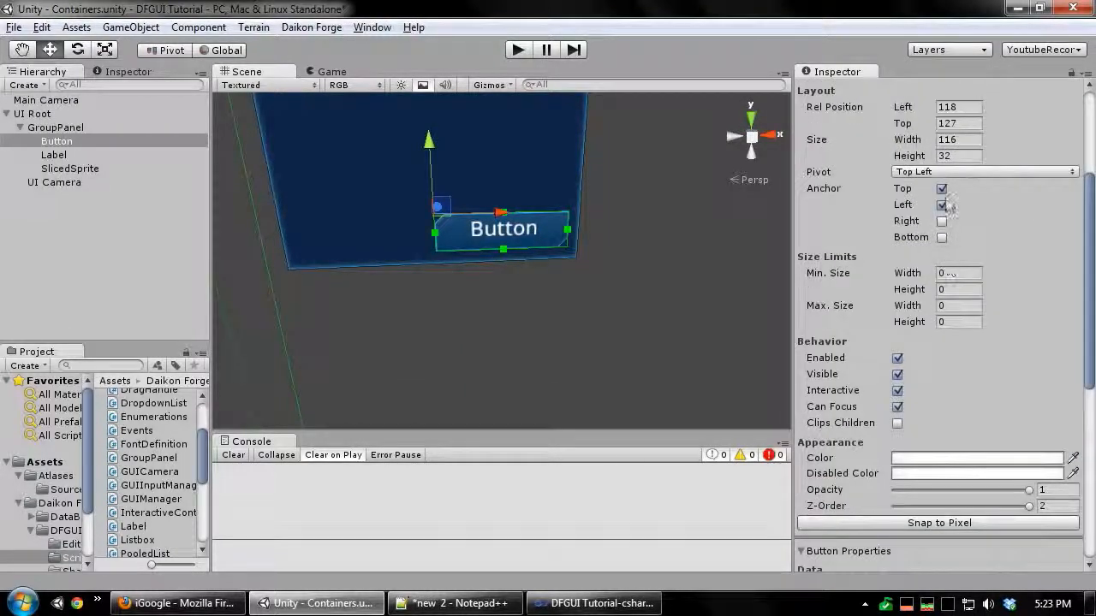
pyautogui.moveTo(575, 347); pyautogui.dragTo(510, 281, button='middle')
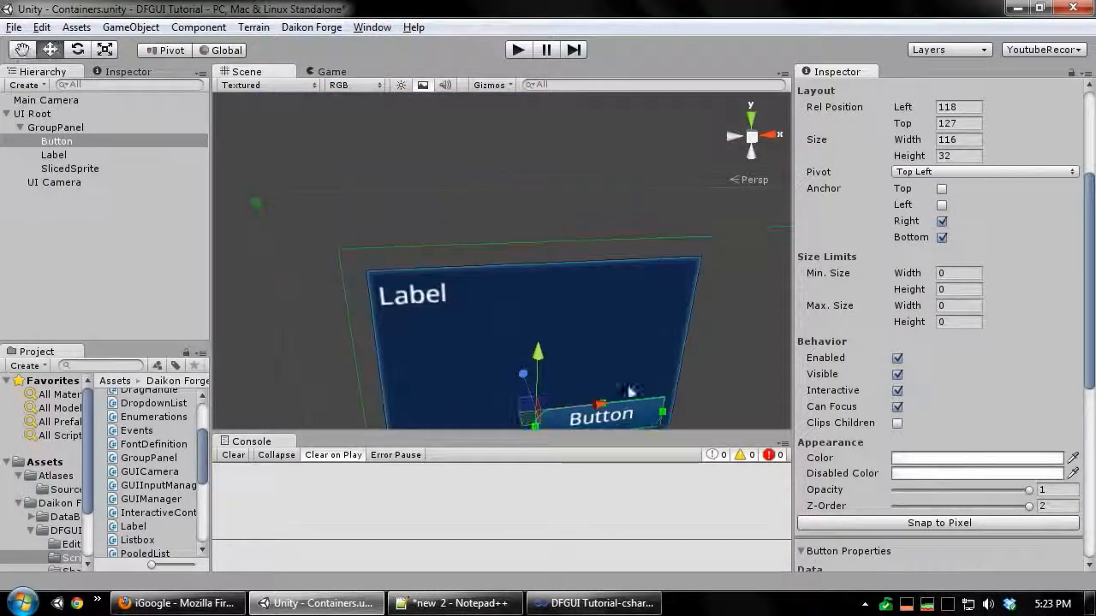
# Resize the group panel repeatedly in width and height to test the anchoring, ending at about 283 by 141
pyautogui.click(129, 129)
pyautogui.moveTo(556, 376); pyautogui.dragTo(453, 248, button='middle')
pyautogui.scroll(-5, 499, 275)
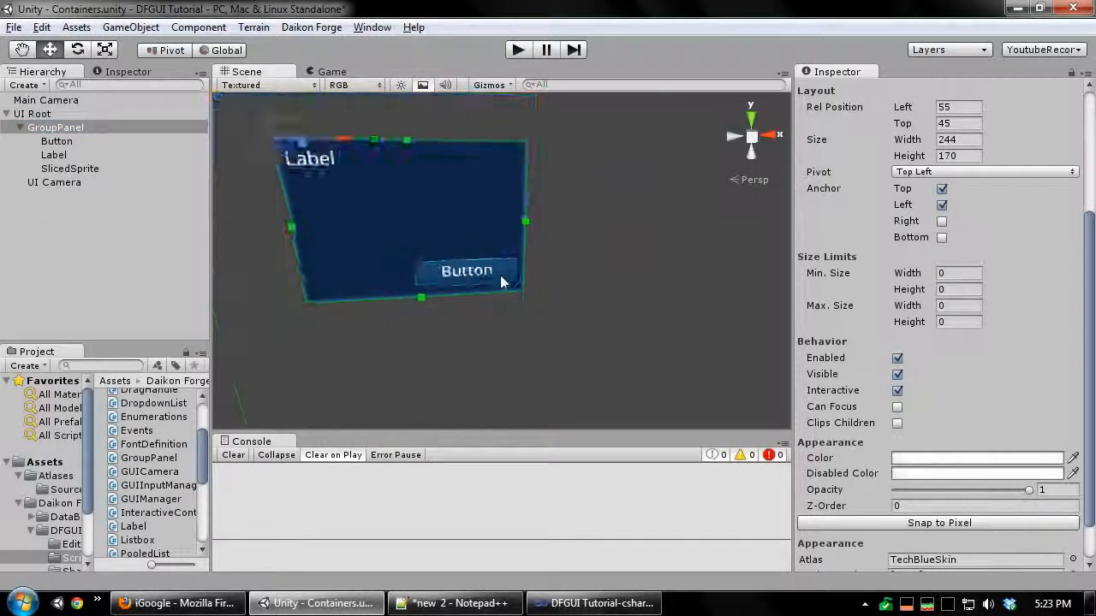
pyautogui.moveTo(522, 232)
pyautogui.mouseDown()
pyautogui.moveTo(710, 239)
pyautogui.moveTo(544, 233)
pyautogui.moveTo(533, 248)
pyautogui.mouseUp()
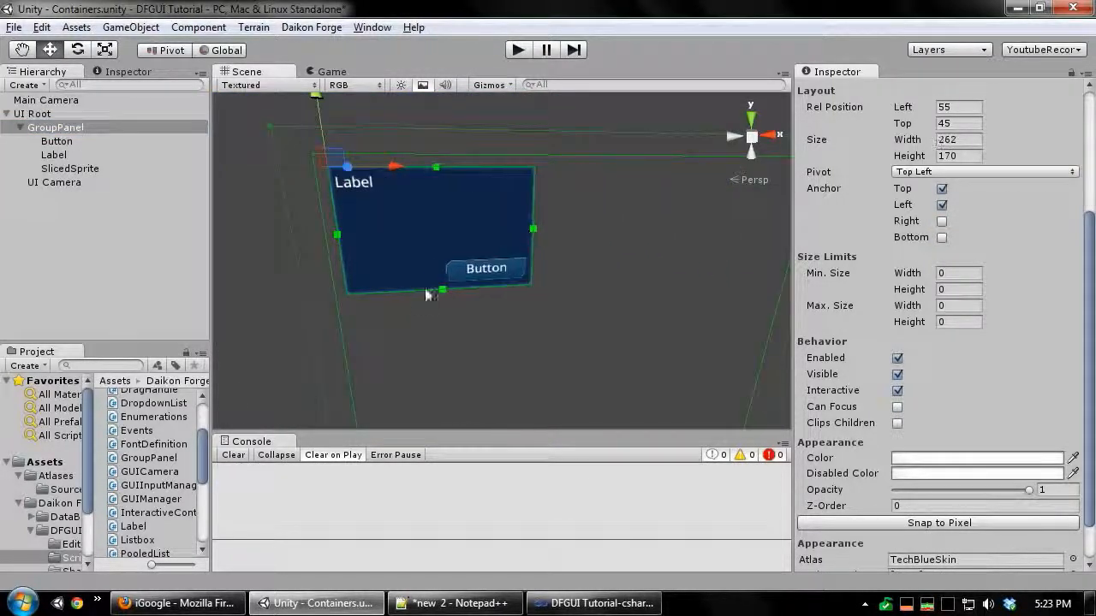
pyautogui.moveTo(432, 289); pyautogui.dragTo(441, 255)
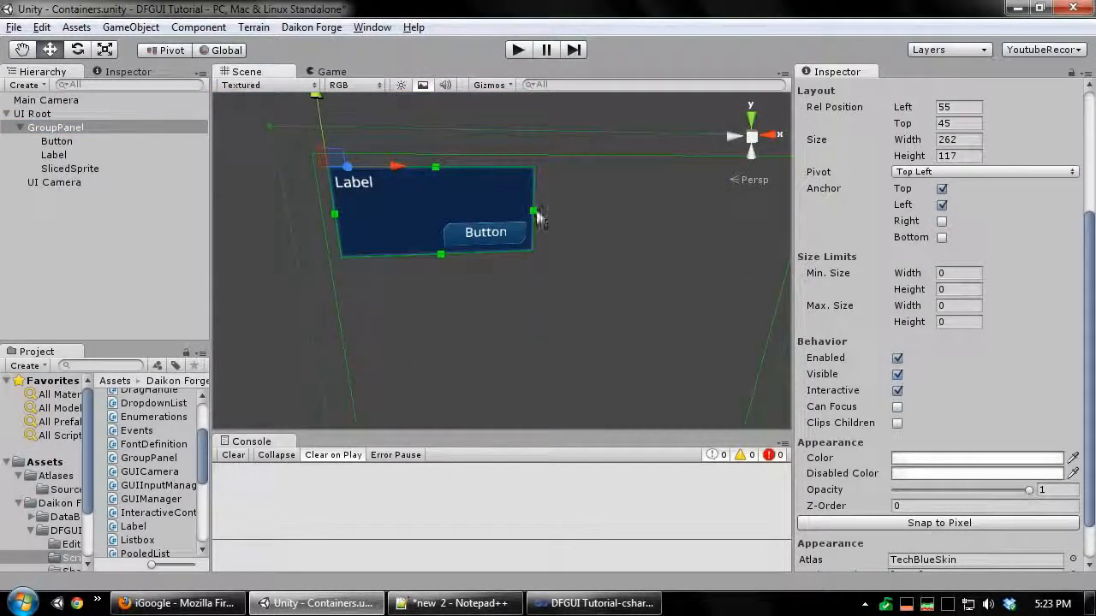
pyautogui.moveTo(535, 213); pyautogui.dragTo(572, 213)
pyautogui.moveTo(462, 254); pyautogui.dragTo(459, 287)
pyautogui.moveTo(432, 327); pyautogui.dragTo(500, 335, button='middle')
pyautogui.moveTo(523, 296); pyautogui.dragTo(522, 277)
pyautogui.moveTo(633, 231); pyautogui.dragTo(604, 229)
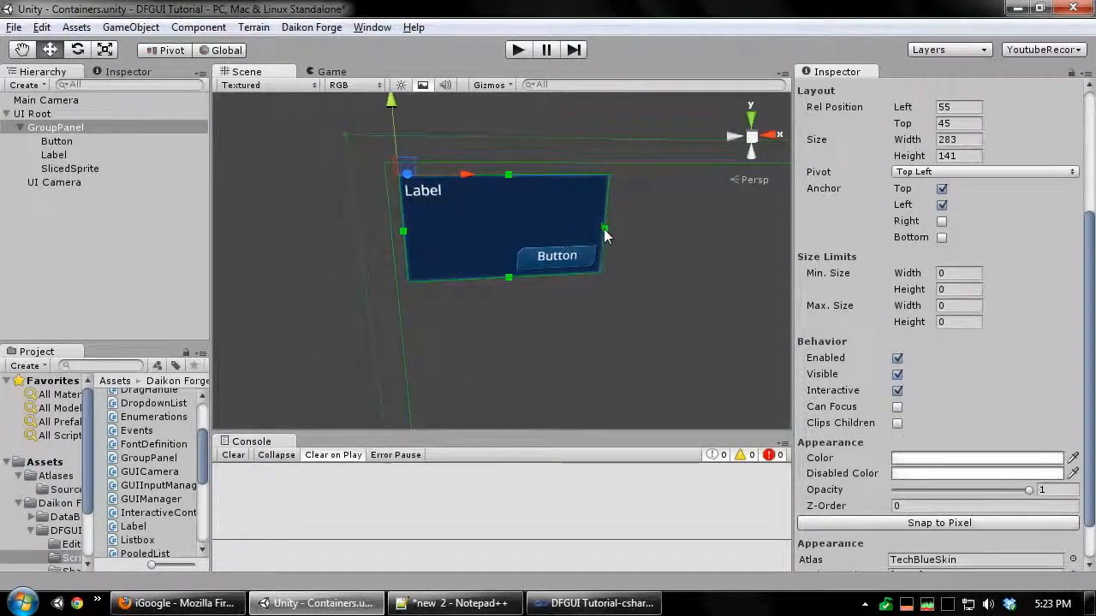
# Add a Scrollable Panel to the UI Root below the group panel, about 72 left and 302 top, sized about 274 by 240
pyautogui.scroll(-5, 583, 272)
pyautogui.click(742, 323)
pyautogui.moveTo(741, 322); pyautogui.dragTo(581, 300, button='middle')
pyautogui.click(482, 279)
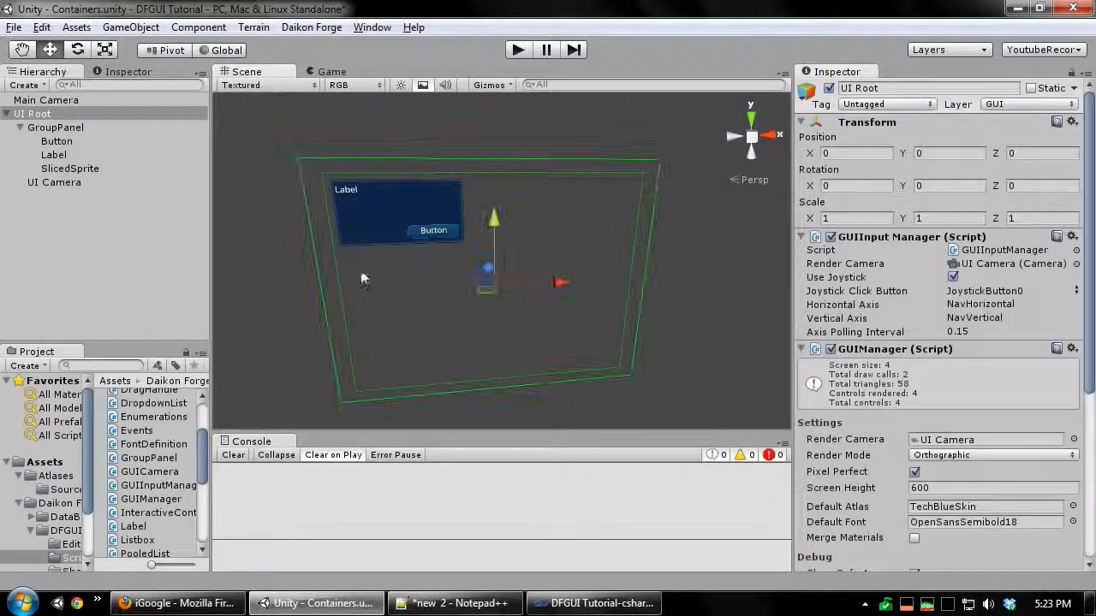
pyautogui.rightClick(420, 304)
pyautogui.moveTo(493, 317)
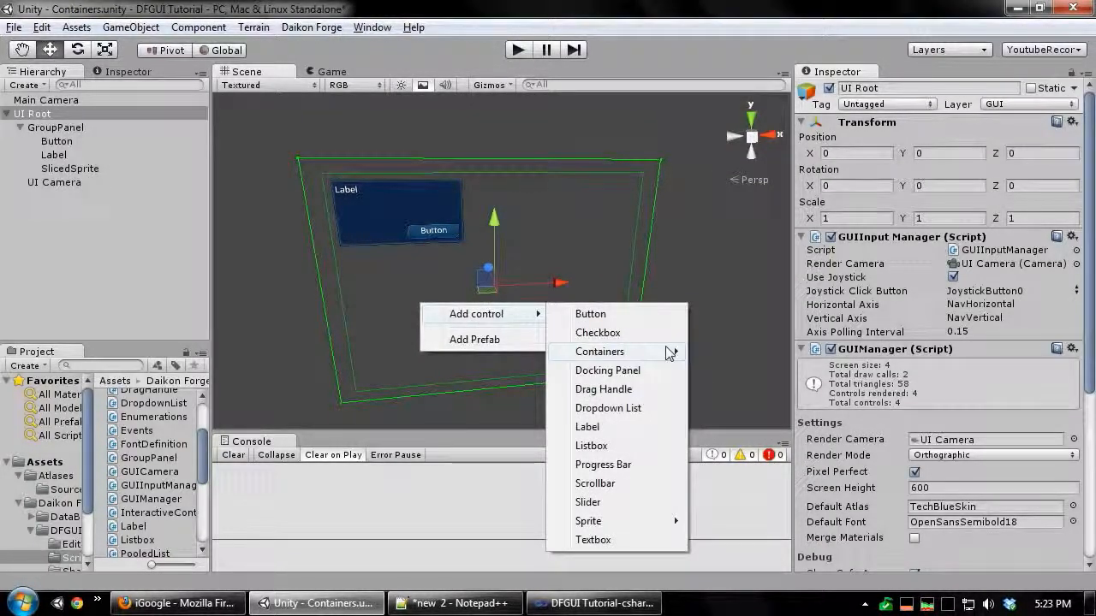
pyautogui.moveTo(597, 358)
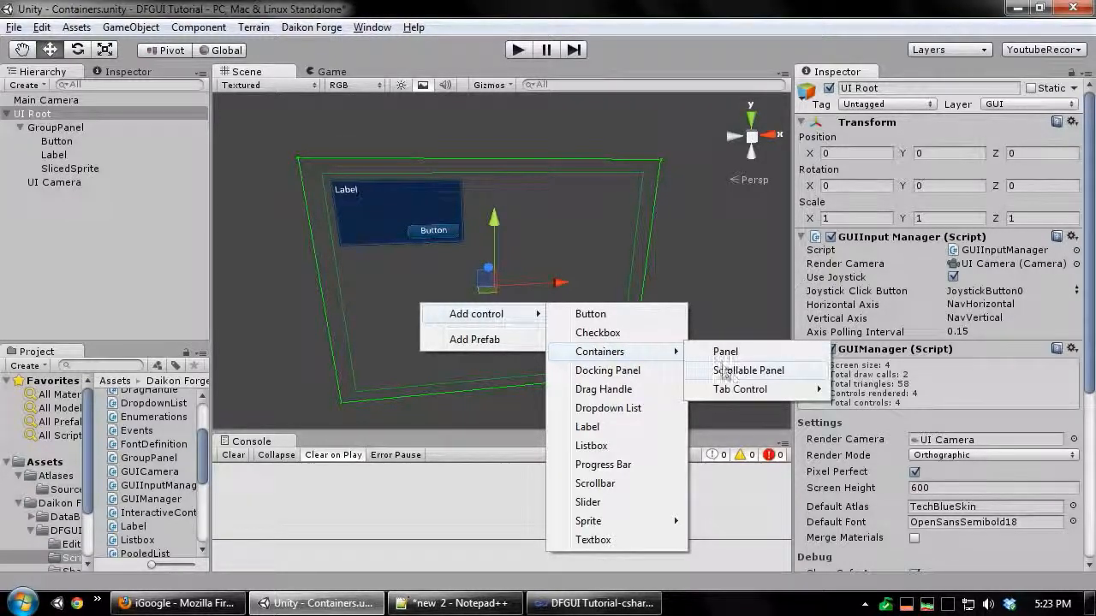
pyautogui.click(748, 370)
pyautogui.moveTo(470, 269); pyautogui.dragTo(413, 264)
pyautogui.moveTo(506, 305); pyautogui.dragTo(507, 305)
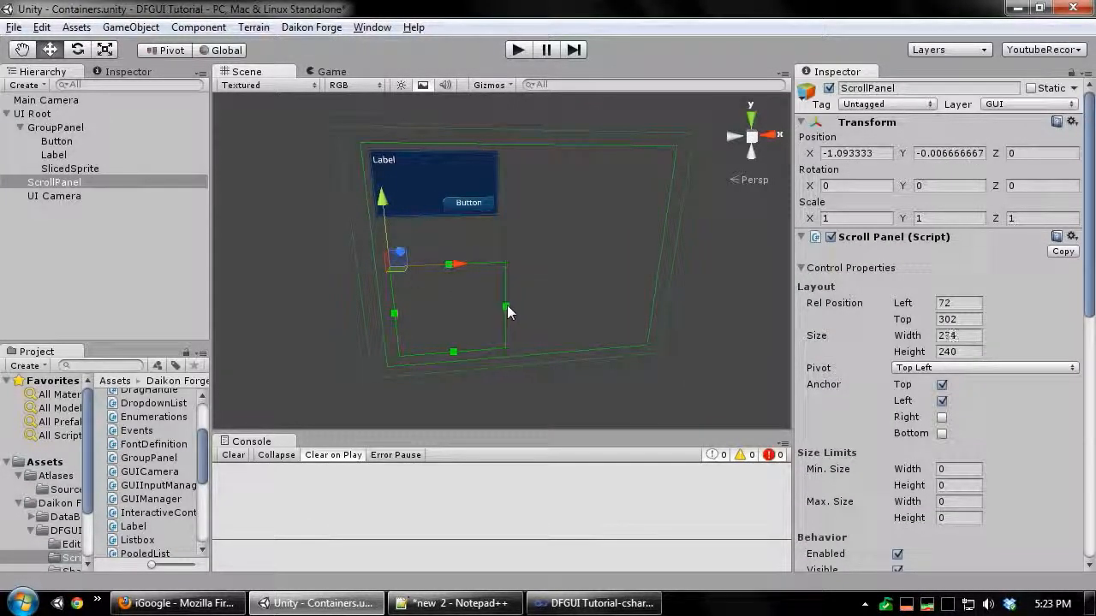
# Add a label inside the scroll panel and set its relative position to 0 left and 0 top
pyautogui.moveTo(451, 344); pyautogui.dragTo(465, 279, button='middle')
pyautogui.scroll(6, 458, 298)
pyautogui.moveTo(371, 266); pyautogui.dragTo(403, 262, button='middle')
pyautogui.scroll(2, 391, 259)
pyautogui.moveTo(392, 265); pyautogui.dragTo(390, 237, button='right')
pyautogui.moveTo(463, 256)
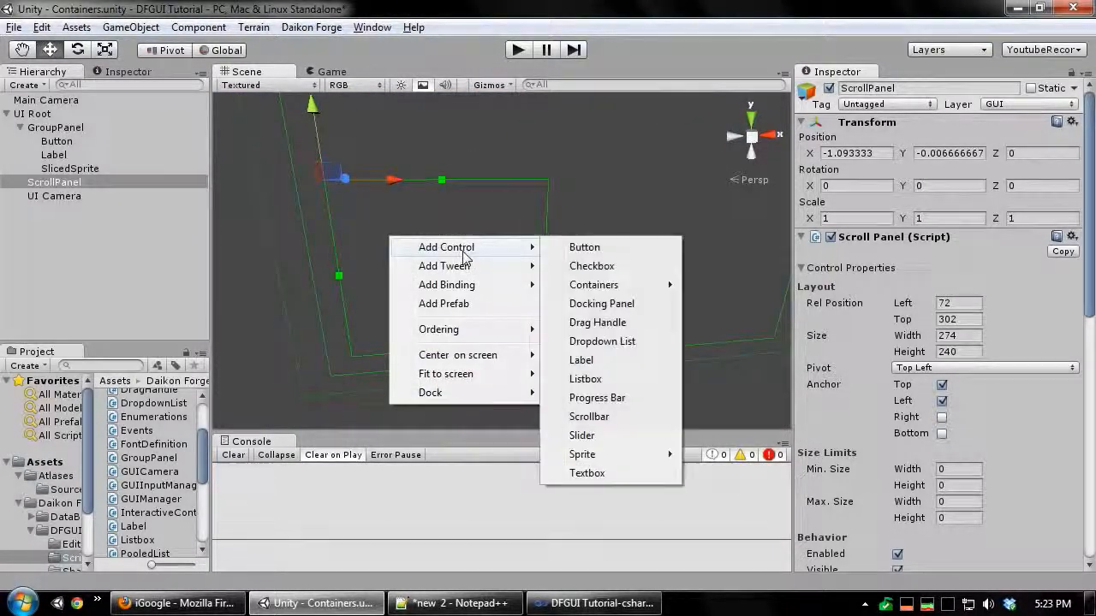
pyautogui.click(582, 360)
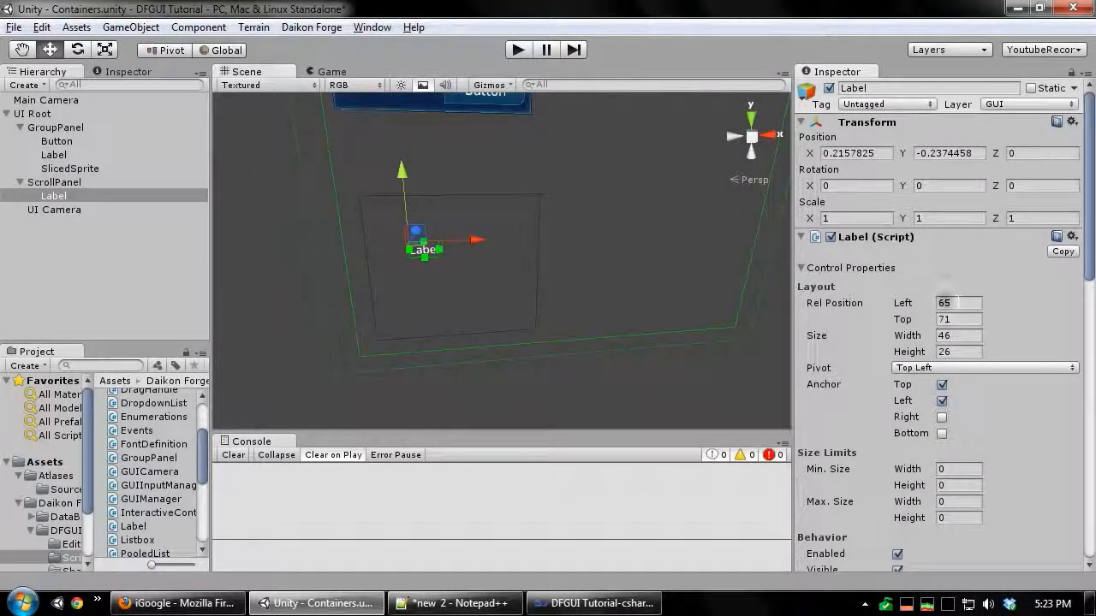
pyautogui.write('0')
pyautogui.press('Tab')
pyautogui.write('0')
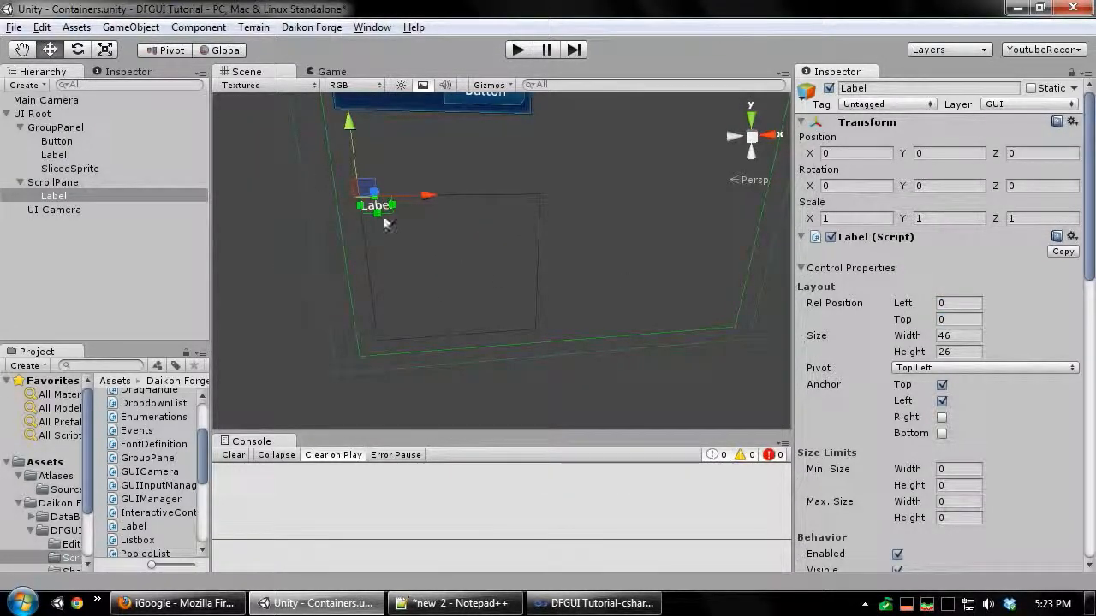
# Fit the new label horizontally to the scroll panel and turn on its Auto Height and Word Wrap
pyautogui.rightClick(379, 206)
pyautogui.moveTo(465, 365)
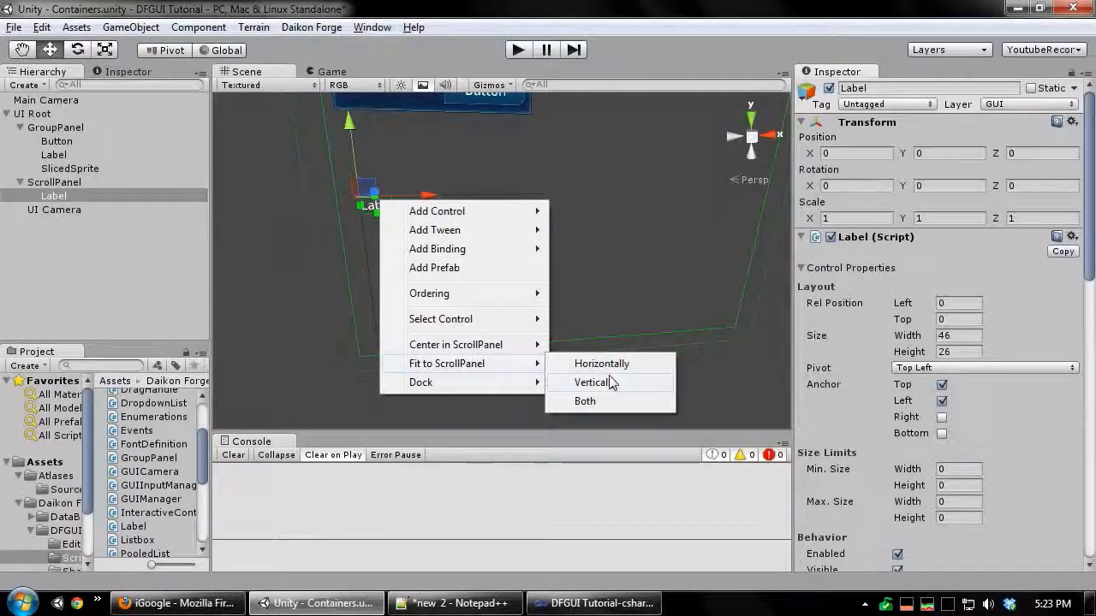
pyautogui.click(602, 364)
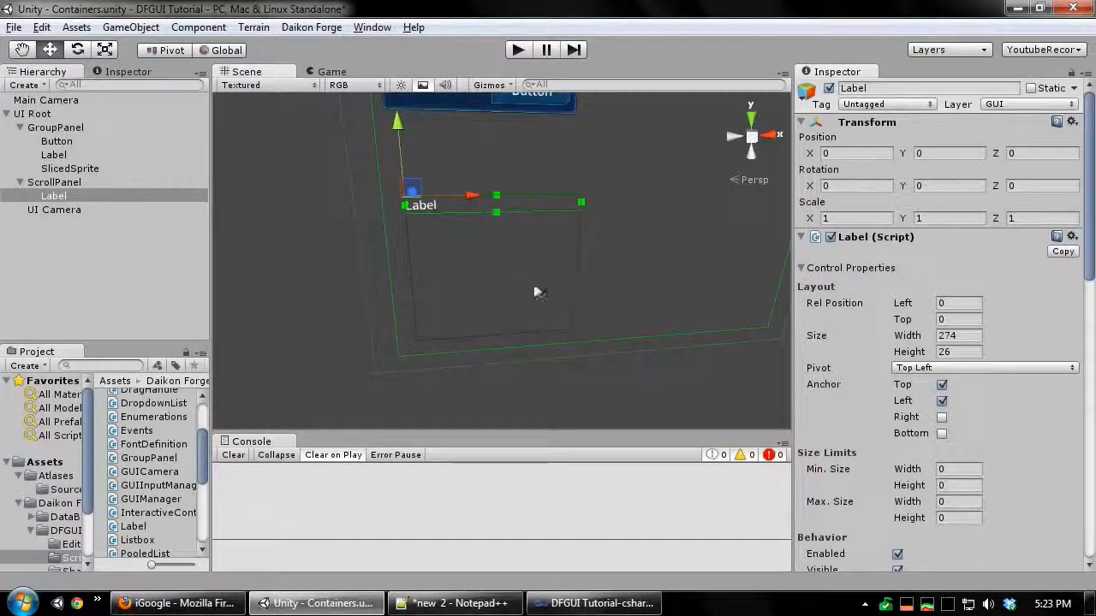
pyautogui.scroll(-10, 969, 365)
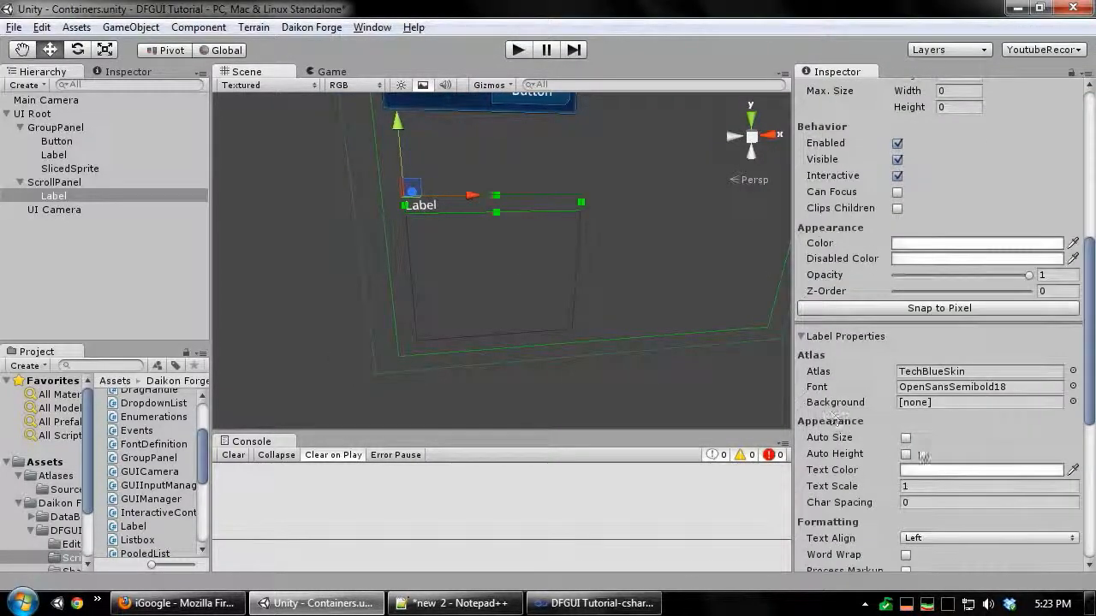
pyautogui.scroll(-5, 907, 415)
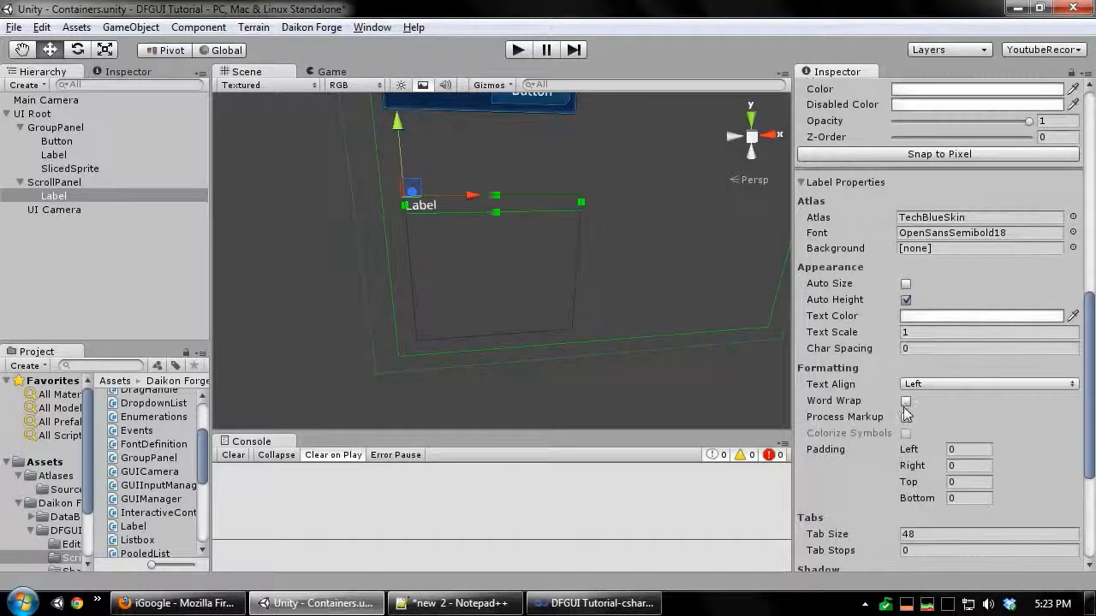
pyautogui.click(906, 401)
# Copy all the Lorem ipsum text from Notepad++ and paste it in Unity as the scroll panel label's text
pyautogui.scroll(-7, 911, 411)
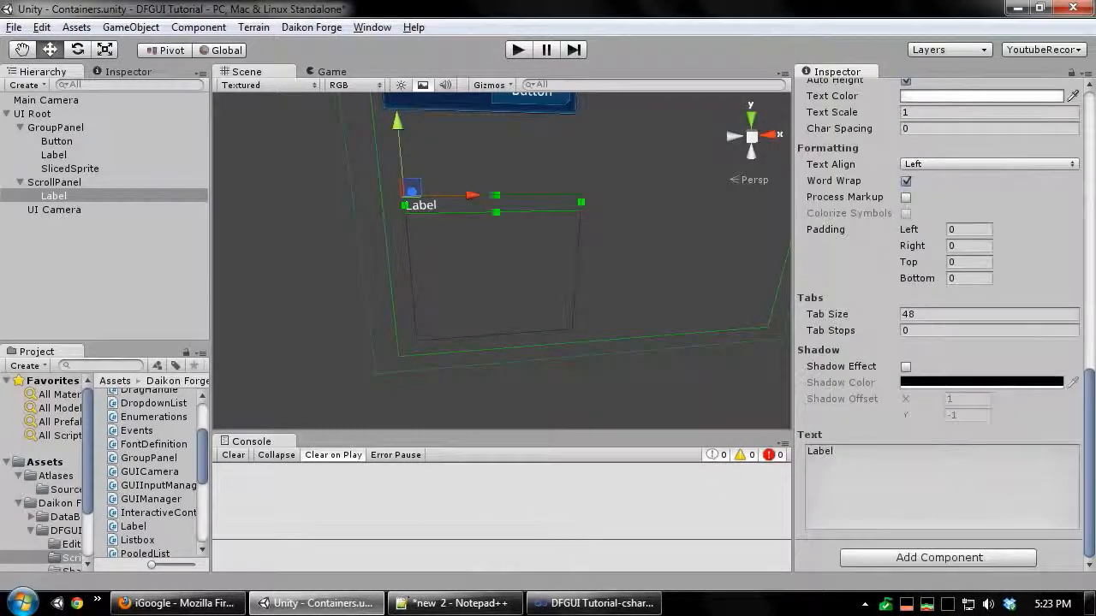
pyautogui.click(455, 603)
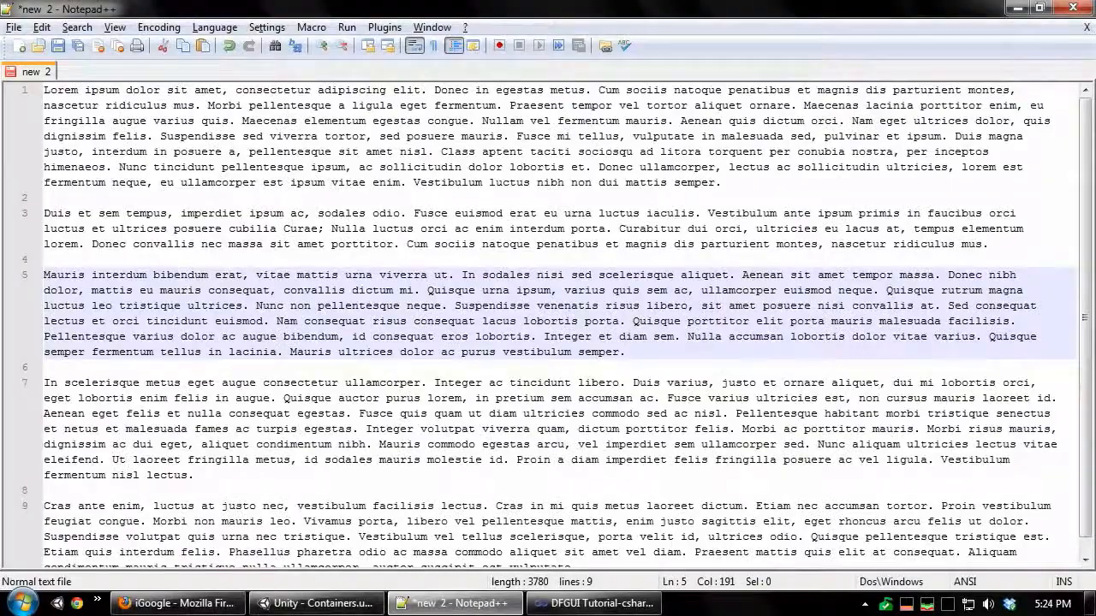
pyautogui.hotkey('ctrl', 'a')
pyautogui.click(418, 340)
pyautogui.click(317, 603)
pyautogui.click(963, 485)
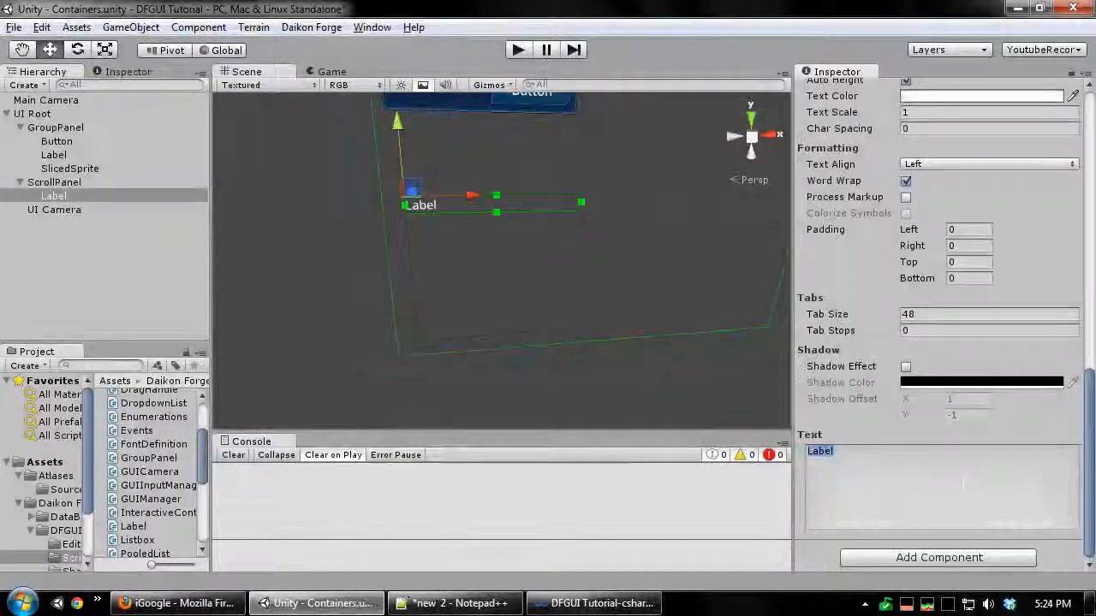
pyautogui.hotkey('ctrl', 'v')
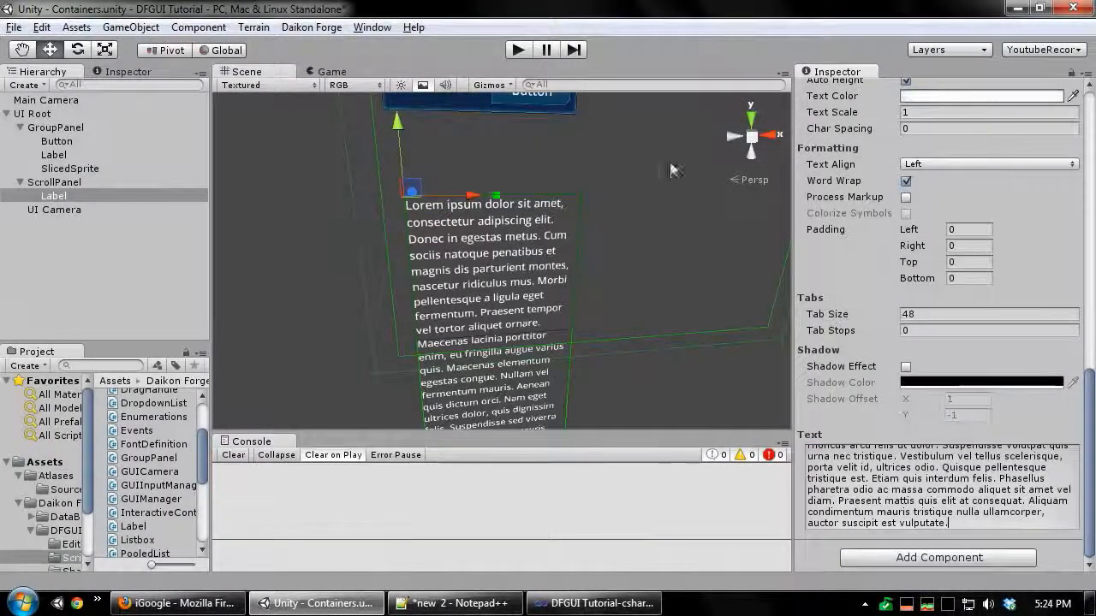
pyautogui.click(627, 419)
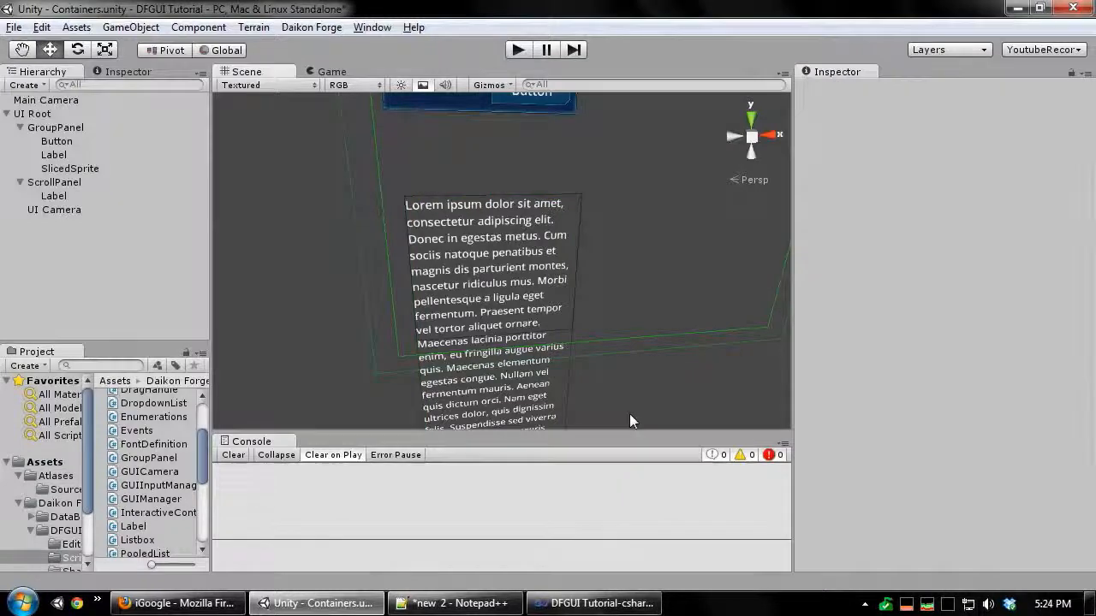
# Turn on Clips Children for the scroll panel and check the clipped text in the scene
pyautogui.click(69, 188)
pyautogui.scroll(-10, 839, 403)
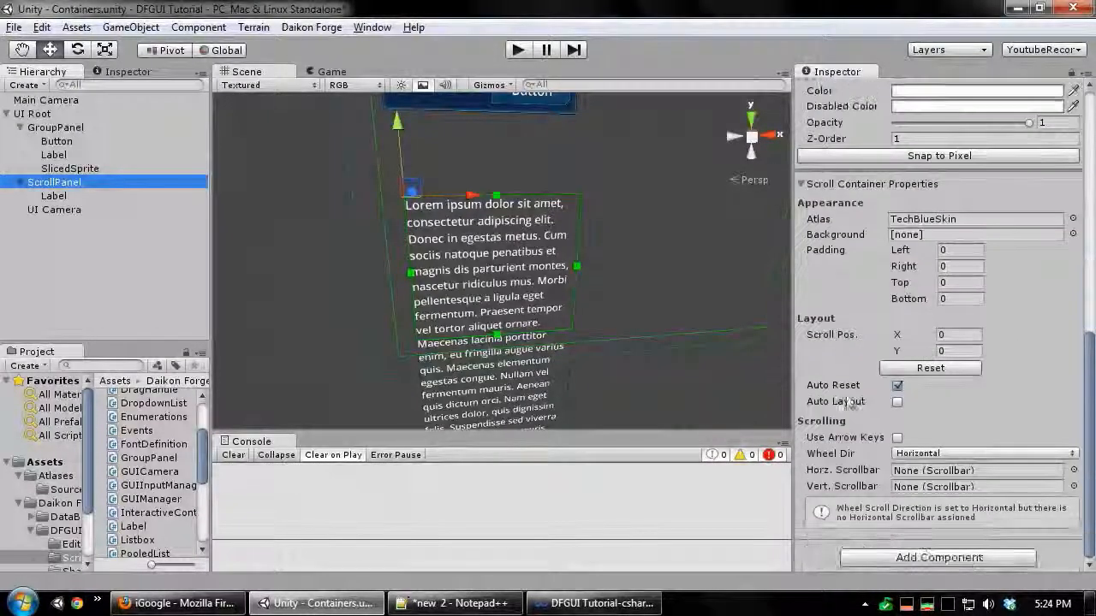
pyautogui.scroll(5, 869, 363)
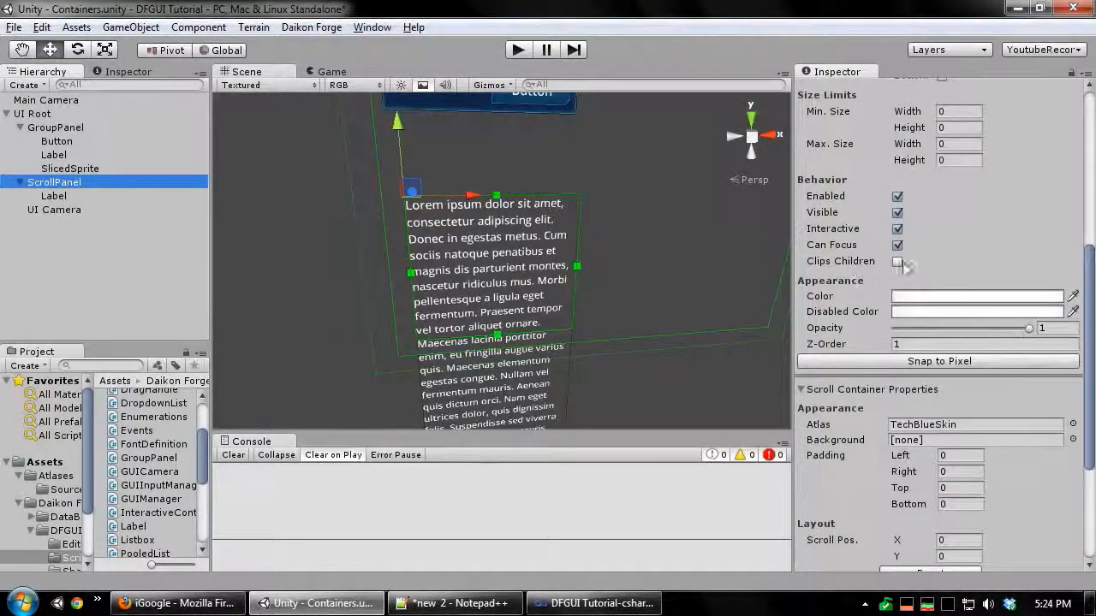
pyautogui.click(902, 262)
pyautogui.scroll(3, 662, 351)
pyautogui.click(663, 351)
pyautogui.moveTo(590, 221); pyautogui.dragTo(683, 291, button='middle')
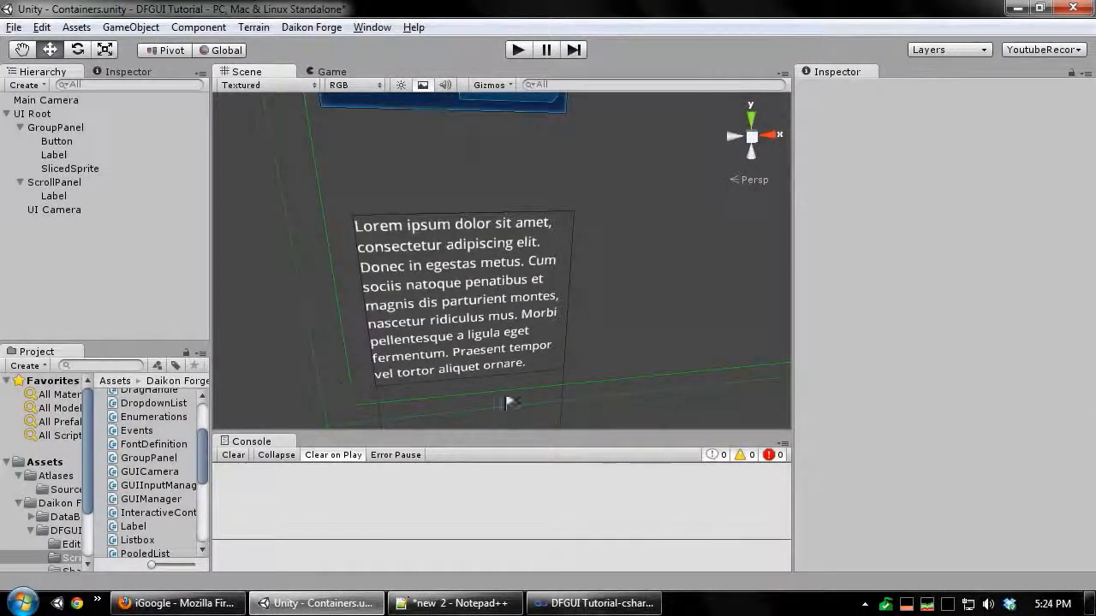
pyautogui.moveTo(633, 248); pyautogui.dragTo(677, 163, button='middle')
pyautogui.moveTo(458, 238); pyautogui.dragTo(403, 265, button='middle')
pyautogui.scroll(-3, 555, 240)
pyautogui.moveTo(554, 240); pyautogui.dragTo(563, 249, button='middle')
pyautogui.click(561, 253)
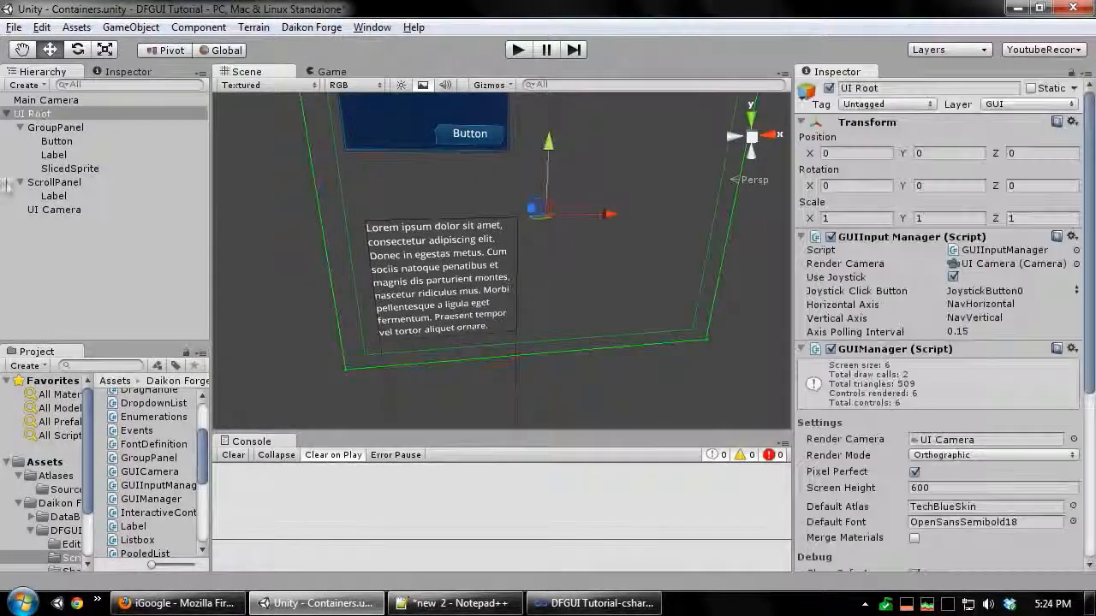
# Set the scroll panel's wheel direction to Vertical
pyautogui.click(5, 182)
pyautogui.scroll(-10, 890, 317)
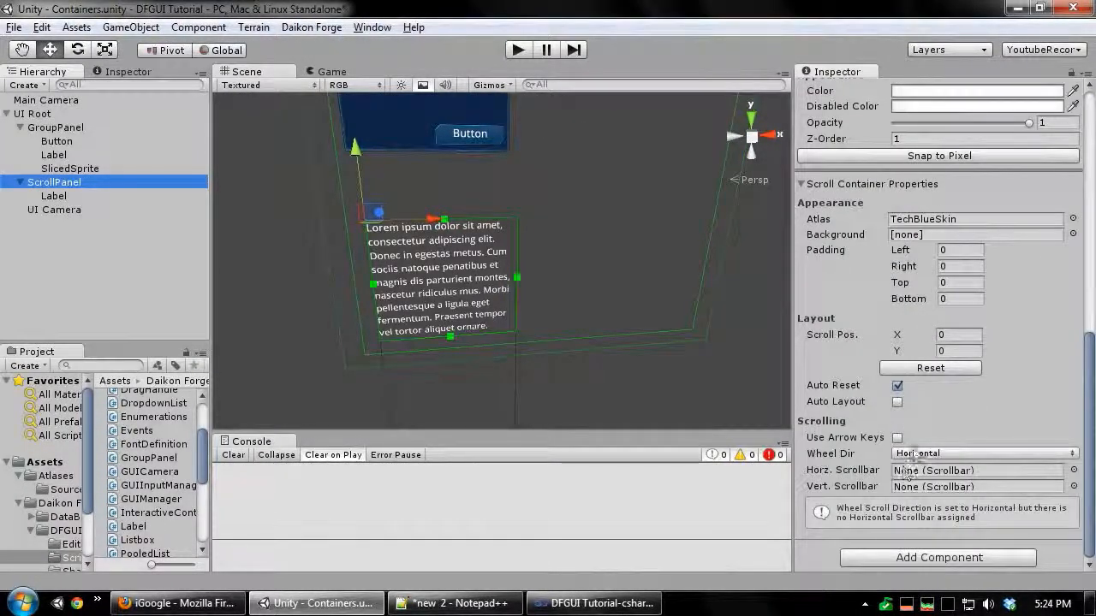
pyautogui.click(912, 454)
pyautogui.click(942, 486)
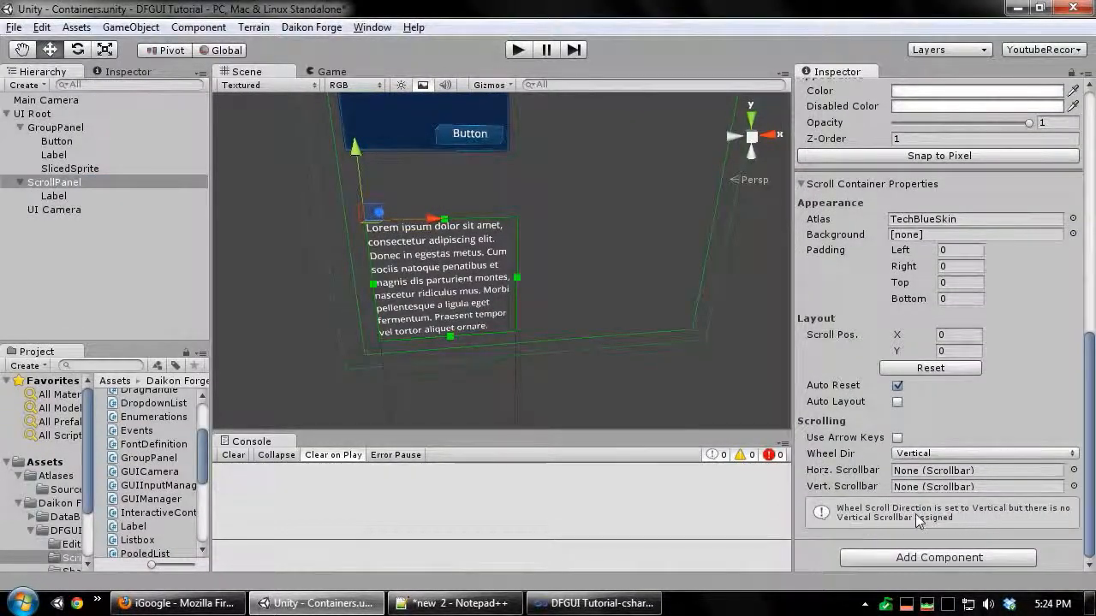
# Add a scrollbar control to the UI Root beside the scroll panel and set its orientation to Vertical
pyautogui.scroll(4, 561, 392)
pyautogui.moveTo(671, 369); pyautogui.dragTo(594, 384, button='middle')
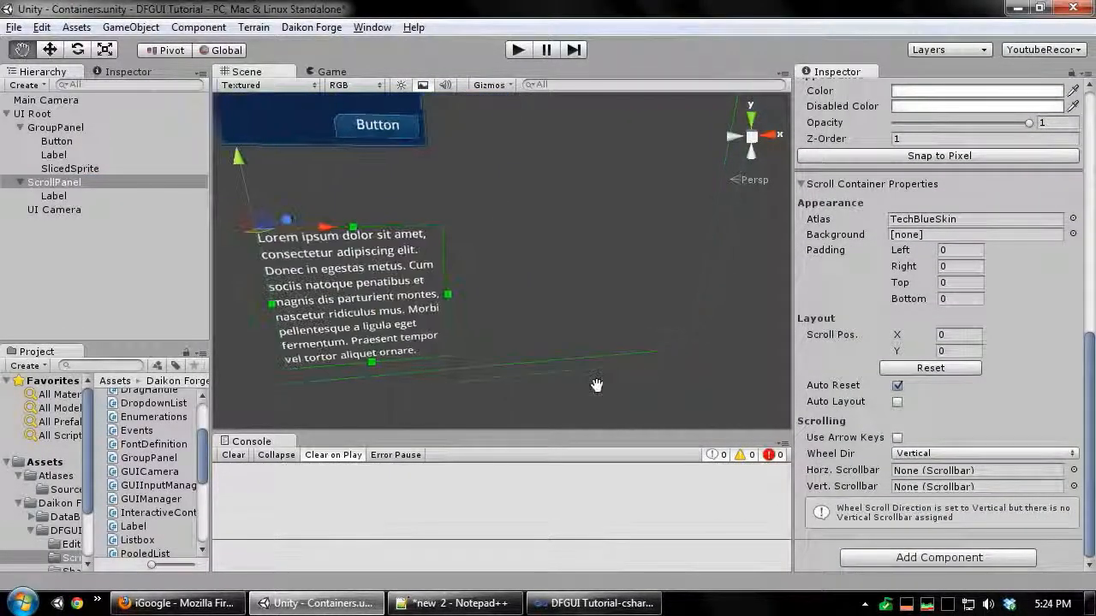
pyautogui.click(528, 274)
pyautogui.rightClick(463, 255)
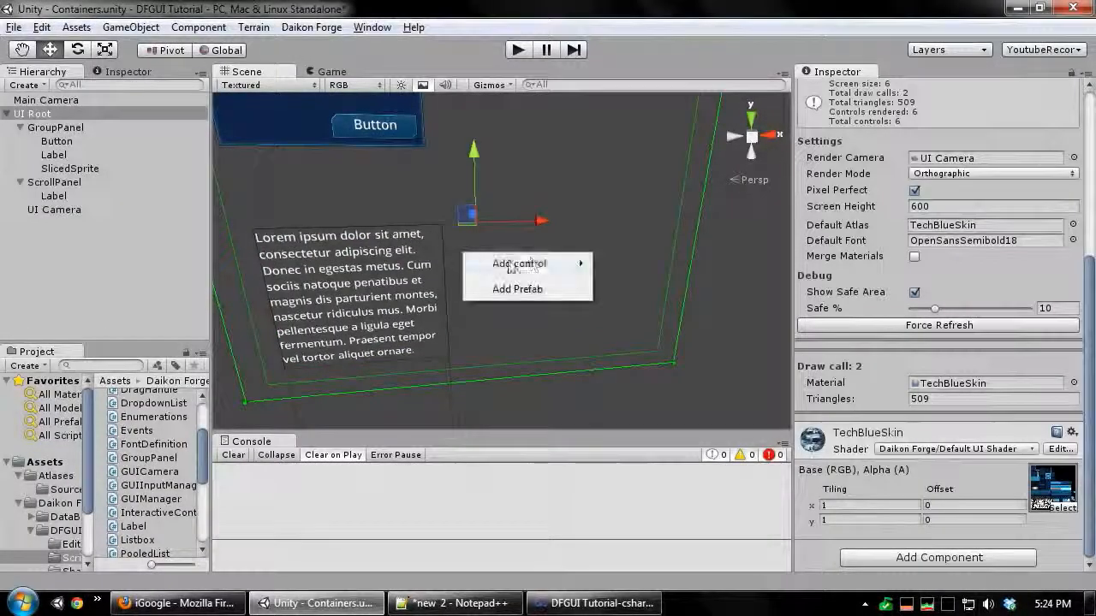
pyautogui.moveTo(557, 263)
pyautogui.moveTo(649, 307)
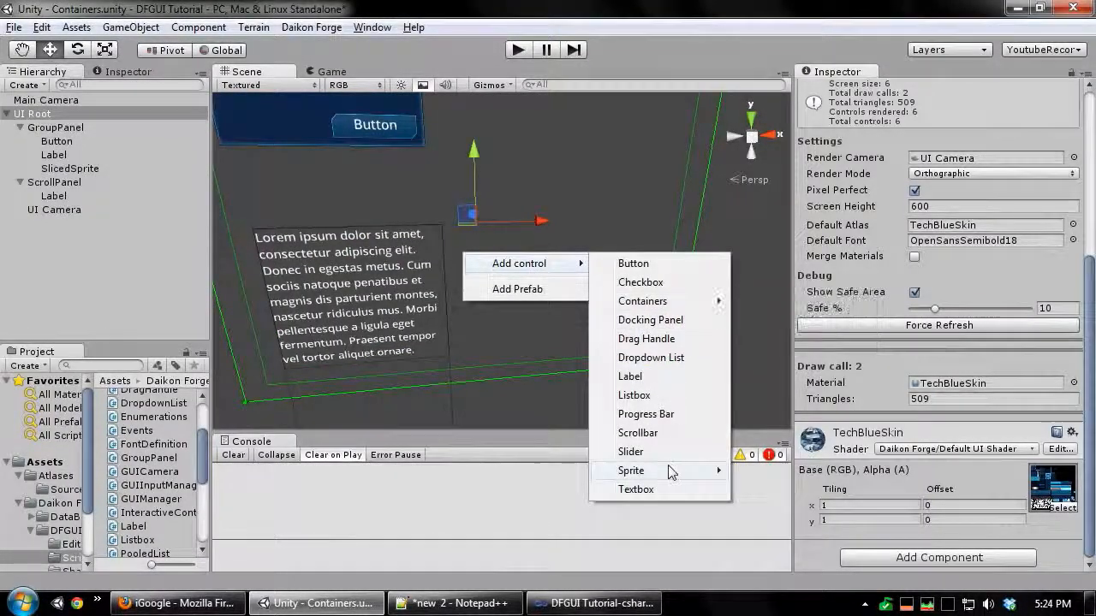
pyautogui.click(642, 434)
pyautogui.scroll(-5, 945, 351)
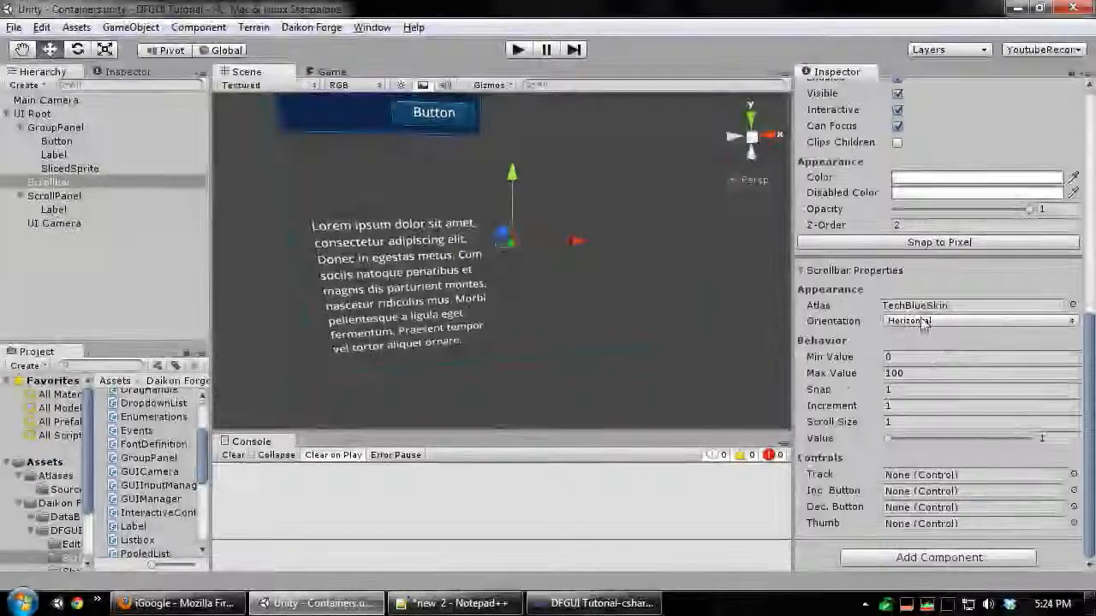
pyautogui.click(924, 320)
pyautogui.click(920, 358)
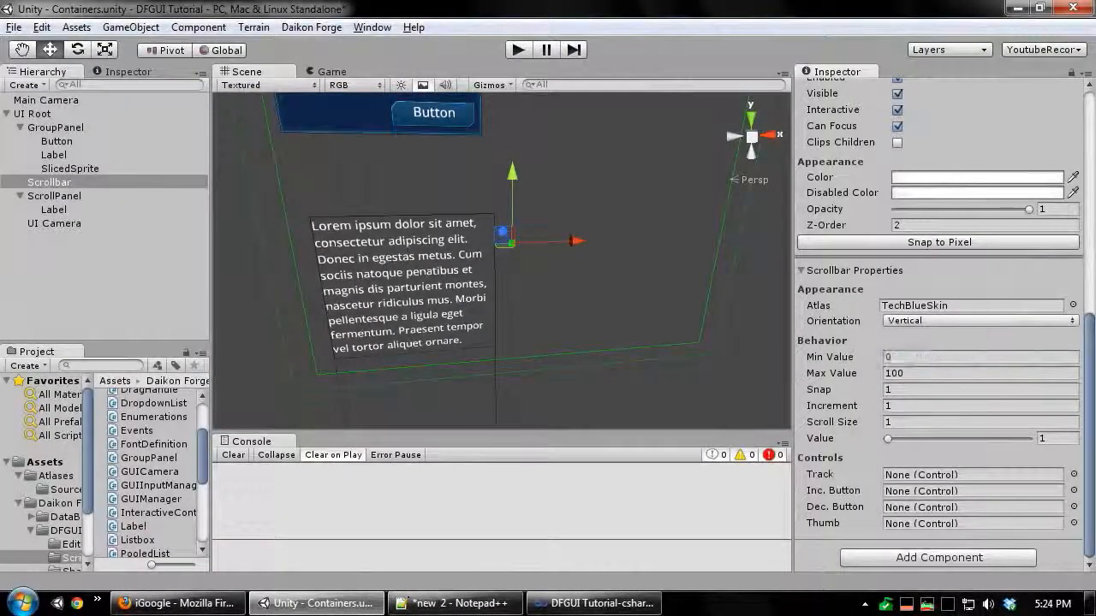
# Size the scrollbar 15 by 100 and align it with the scroll panel's upper-right corner, about 350 left and 302 top
pyautogui.scroll(10, 1075, 485)
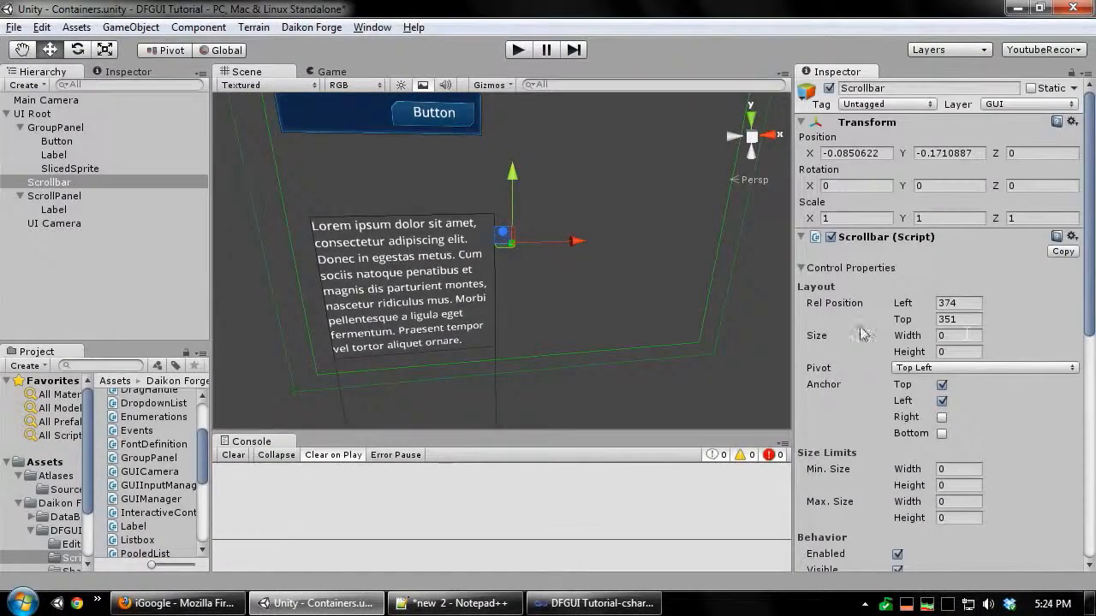
pyautogui.click(958, 336)
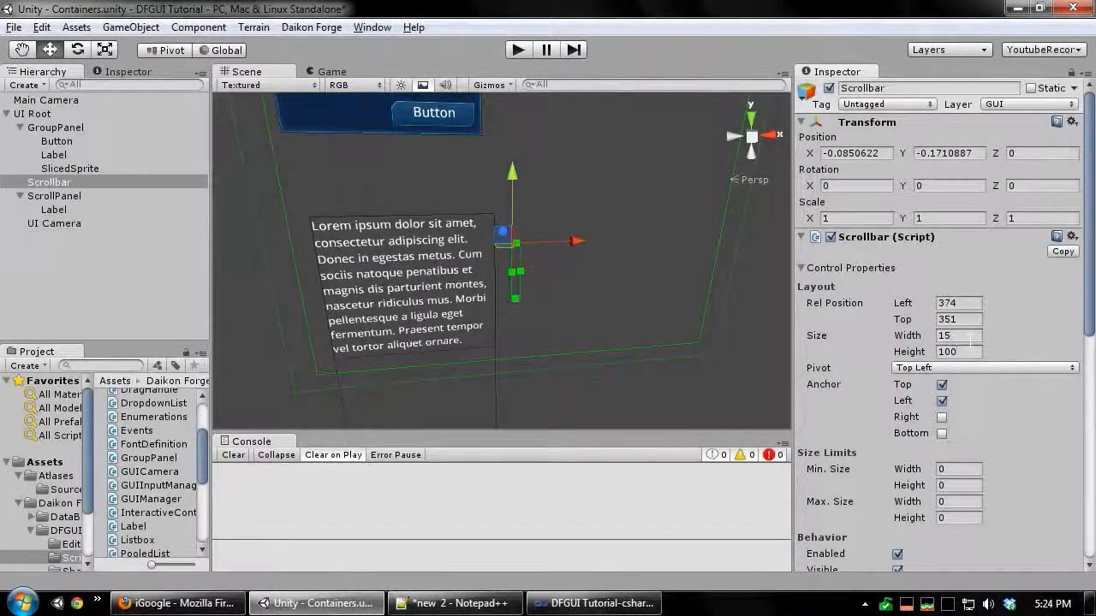
pyautogui.scroll(8, 565, 145)
pyautogui.moveTo(524, 180); pyautogui.dragTo(481, 122)
pyautogui.moveTo(411, 124); pyautogui.dragTo(437, 198, button='middle')
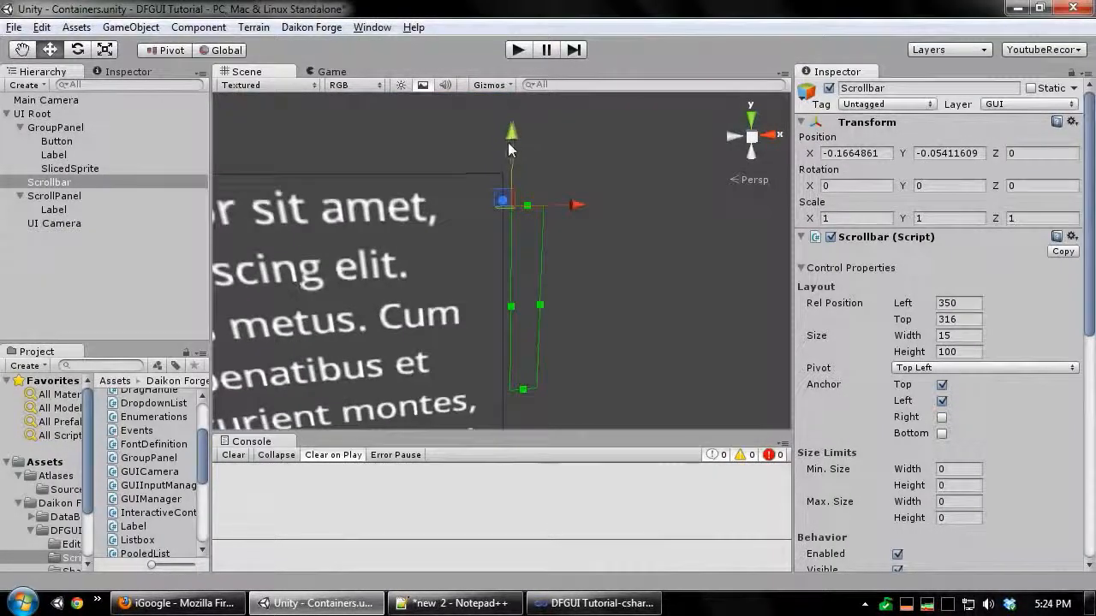
pyautogui.moveTo(508, 142); pyautogui.dragTo(507, 121)
# Stretch the scrollbar down to the scroll panel's lower edge, about 239 high
pyautogui.moveTo(484, 278); pyautogui.dragTo(485, 203, button='middle')
pyautogui.moveTo(492, 168); pyautogui.dragTo(493, 385)
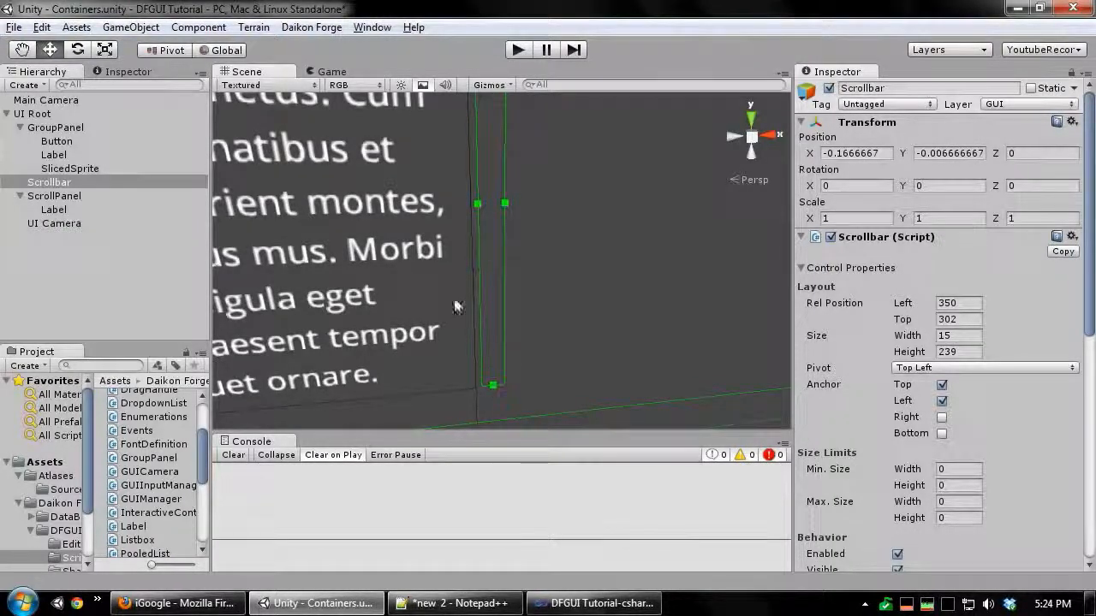
pyautogui.press('f')
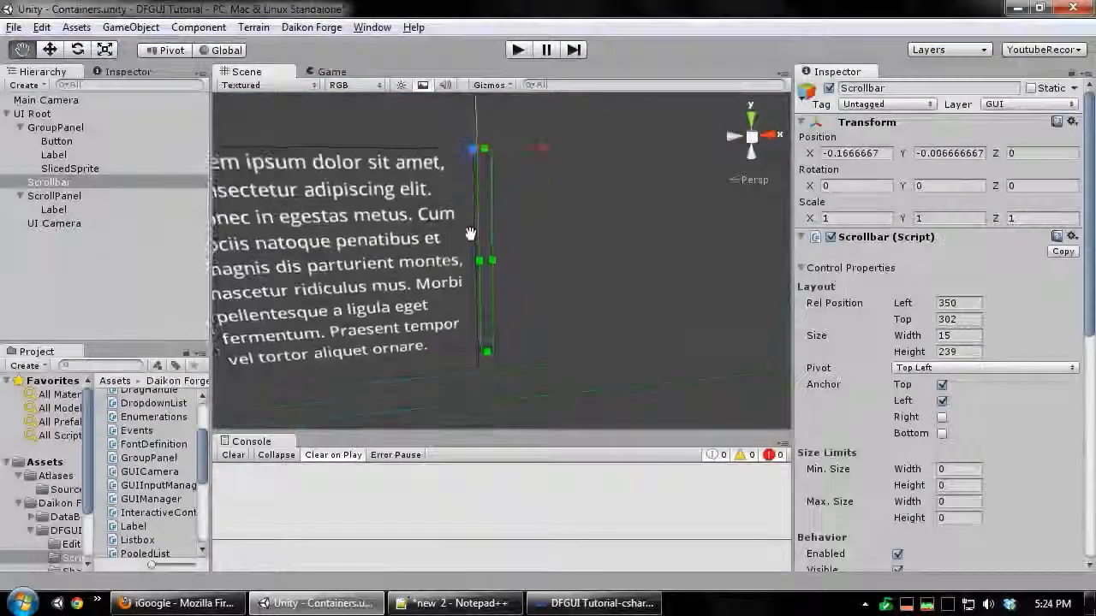
# Add a sliced sprite inside the scrollbar and assign it a dark blue fill sprite with a bright blue frame
pyautogui.scroll(-5, 800, 263)
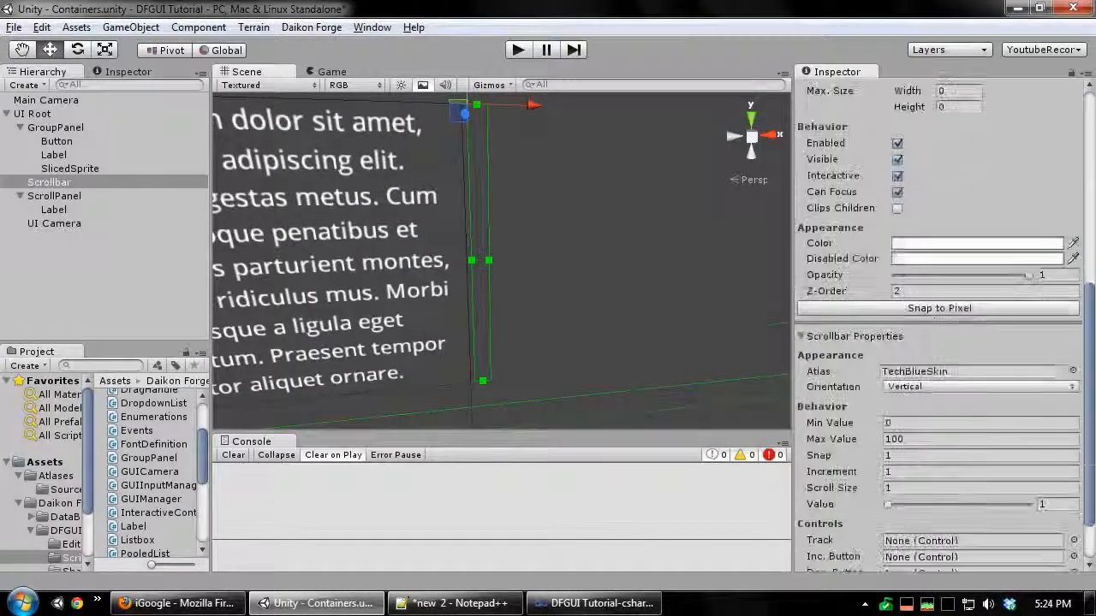
pyautogui.scroll(-2, 941, 428)
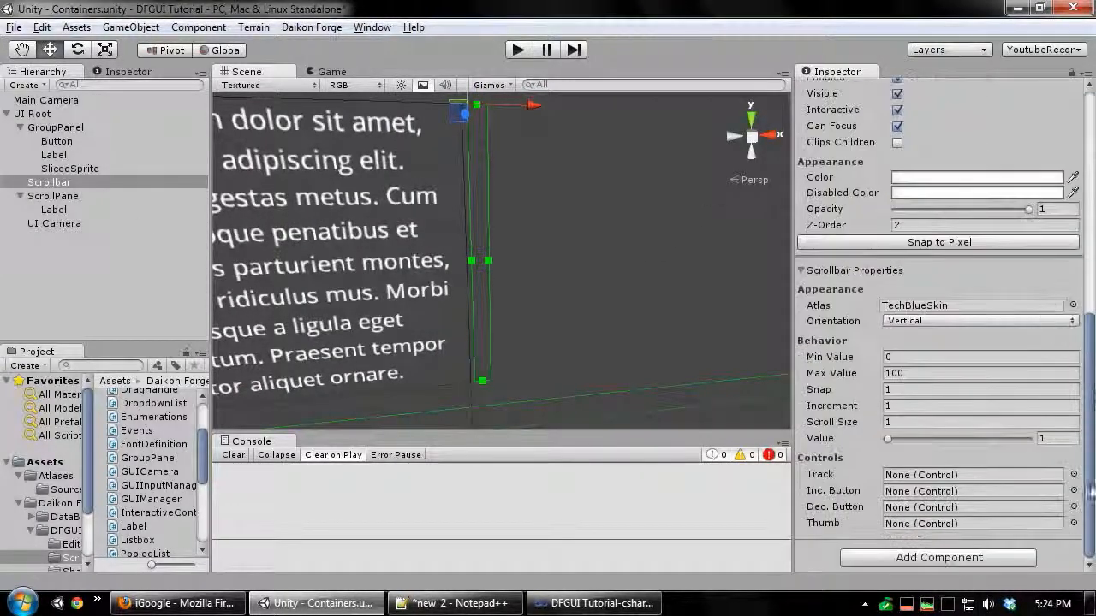
pyautogui.rightClick(477, 205)
pyautogui.moveTo(535, 212)
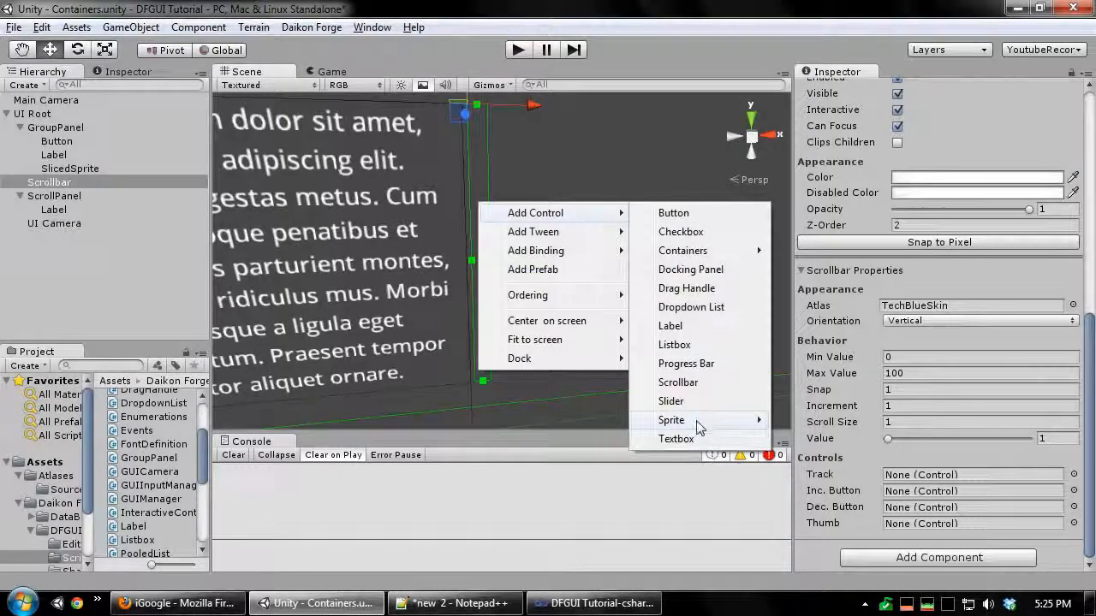
pyautogui.moveTo(697, 421)
pyautogui.click(817, 459)
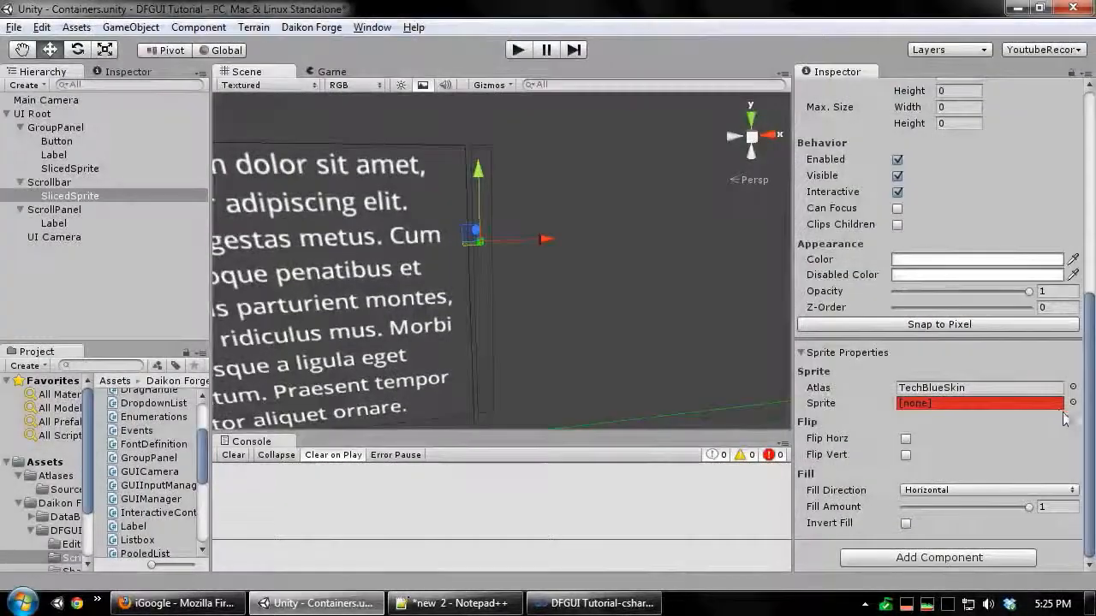
pyautogui.click(1065, 404)
pyautogui.doubleClick(690, 269)
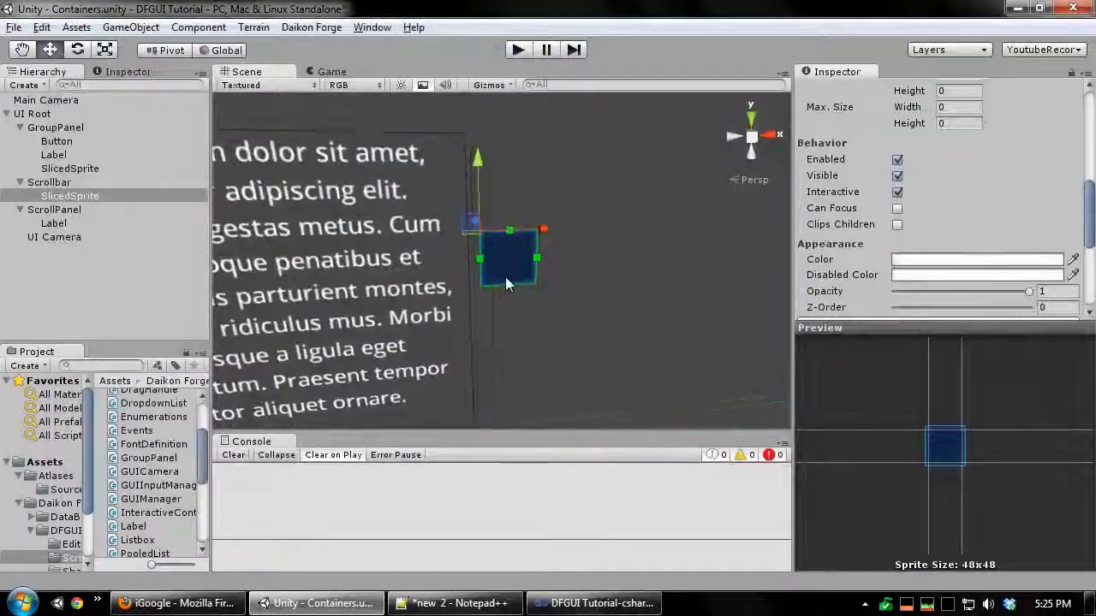
# Fit the dark blue sprite to the scrollbar's full area and anchor it on all four sides
pyautogui.rightClick(505, 282)
pyautogui.moveTo(631, 414)
pyautogui.click(698, 450)
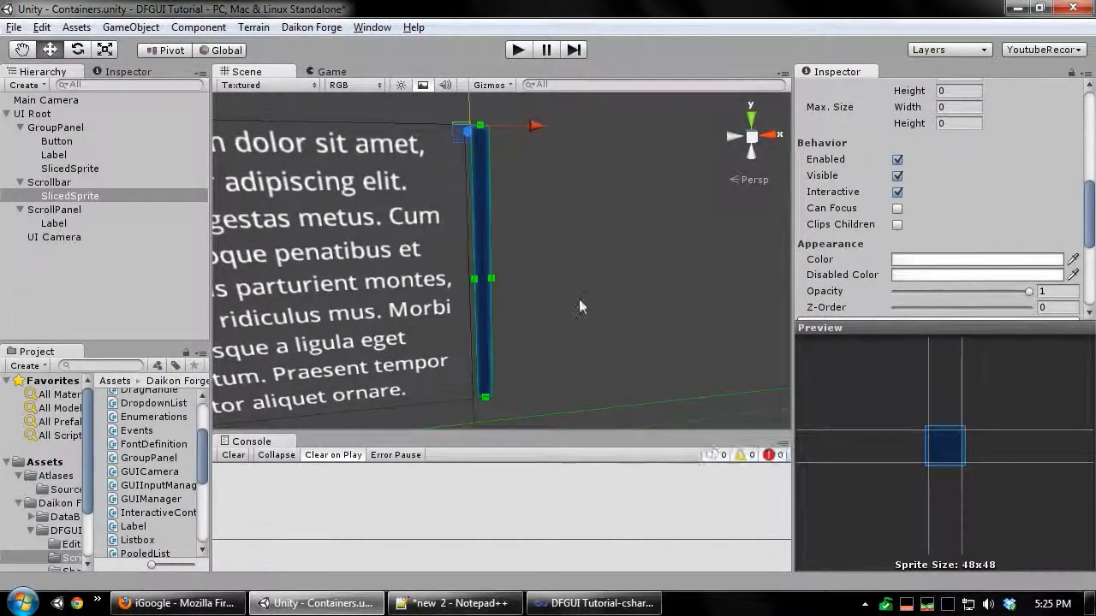
pyautogui.scroll(5, 942, 214)
pyautogui.click(942, 227)
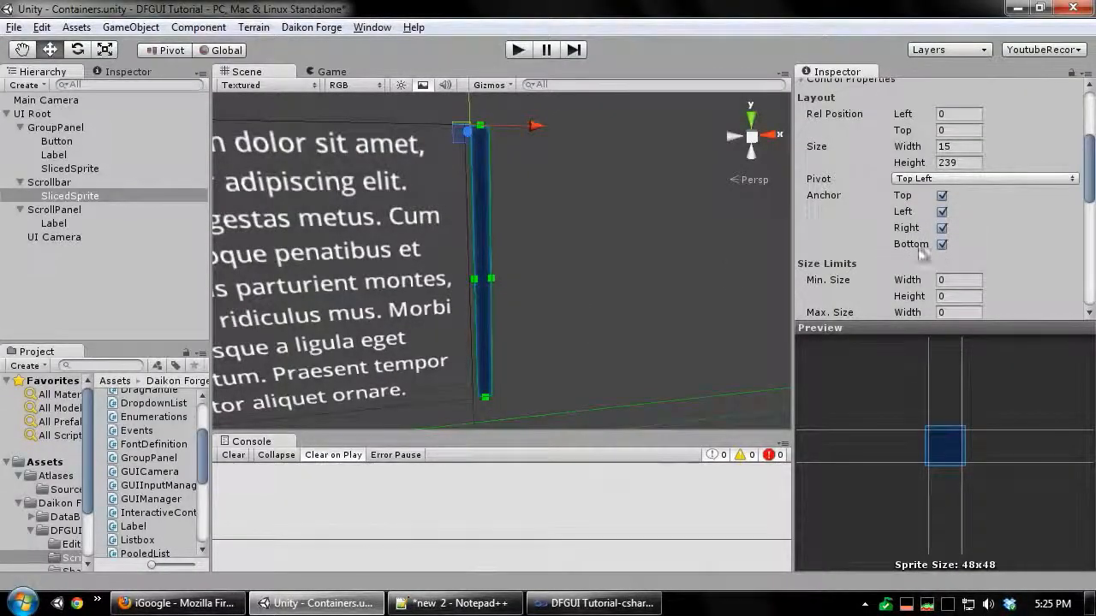
# Rename the scrollbar's sliced sprite as track
pyautogui.click(77, 183)
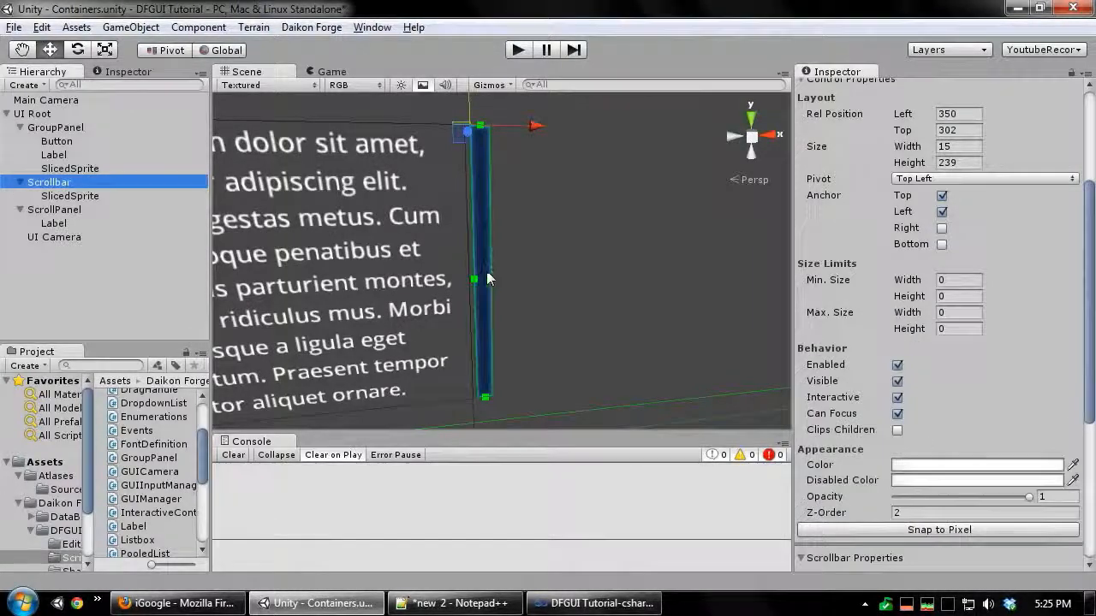
pyautogui.moveTo(491, 278)
pyautogui.mouseDown()
pyautogui.moveTo(720, 277)
pyautogui.moveTo(491, 277)
pyautogui.mouseUp()
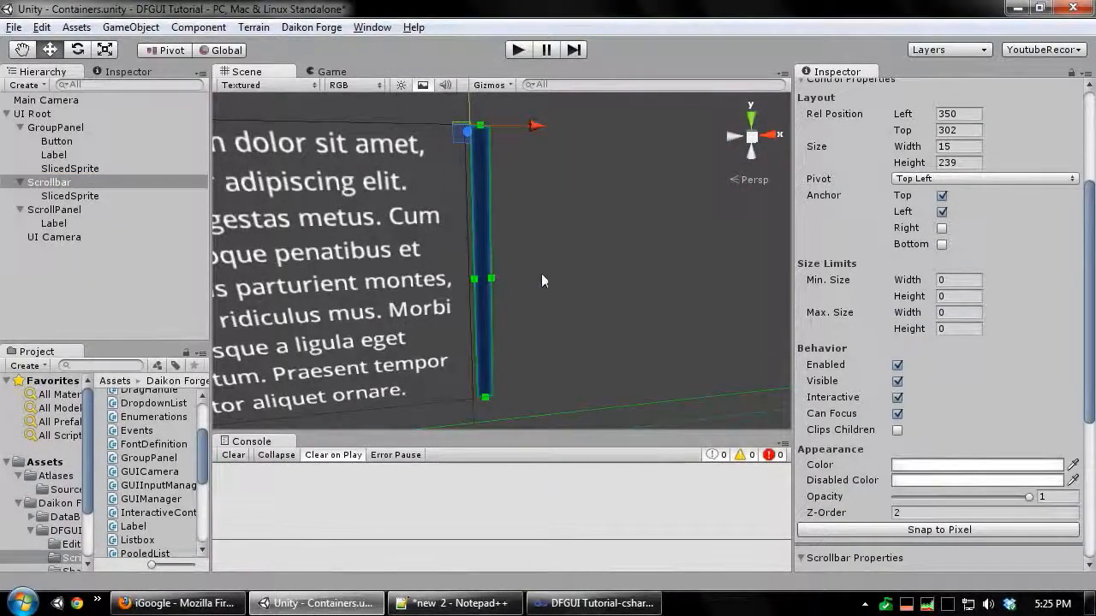
pyautogui.click(101, 196)
pyautogui.click(843, 88)
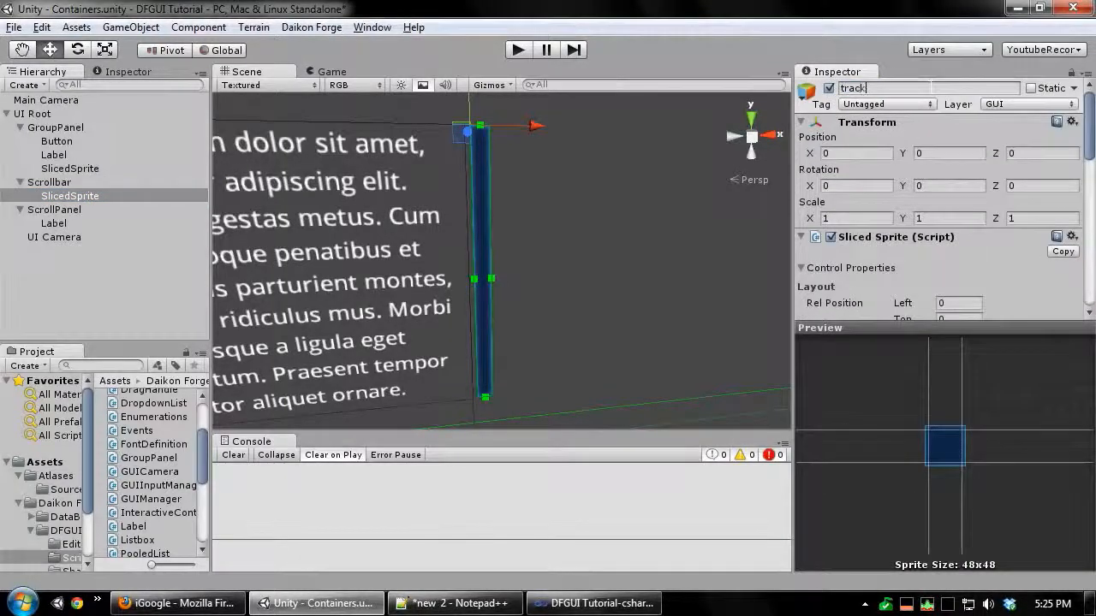
pyautogui.press('Return')
# Add a second sliced sprite inside the scrollbar and assign it the small glowing light blue sprite
pyautogui.click(48, 182)
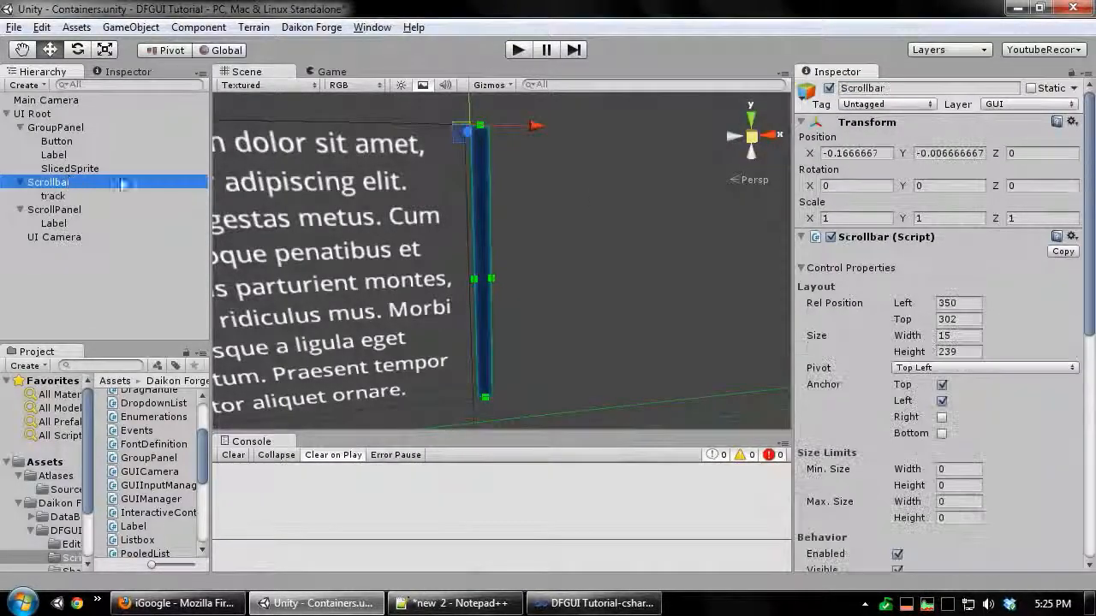
pyautogui.rightClick(480, 215)
pyautogui.moveTo(582, 224)
pyautogui.moveTo(685, 430)
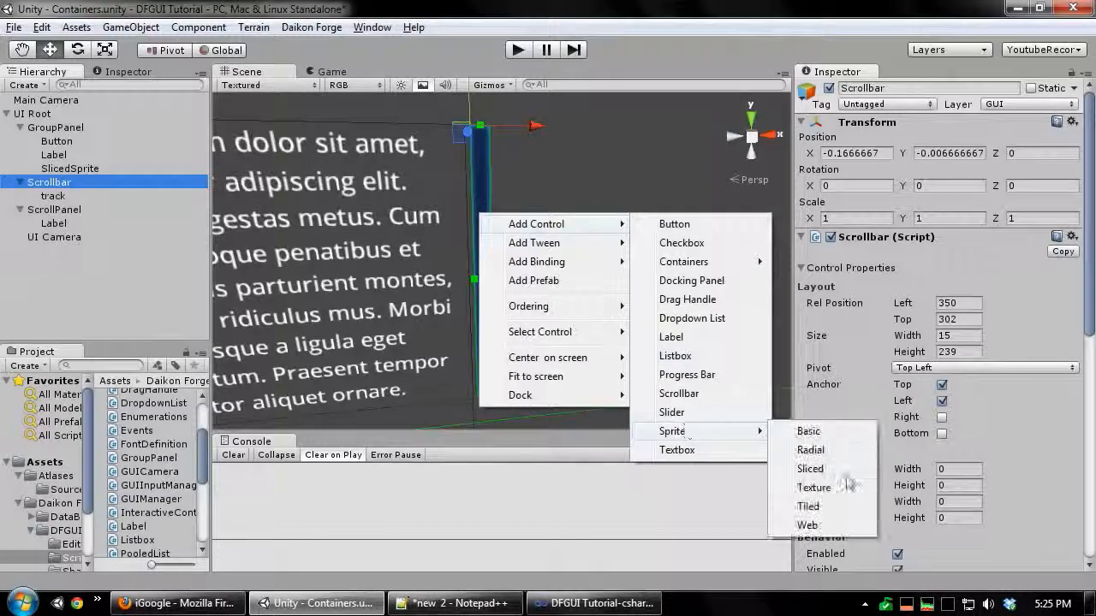
pyautogui.click(835, 471)
pyautogui.scroll(-10, 941, 343)
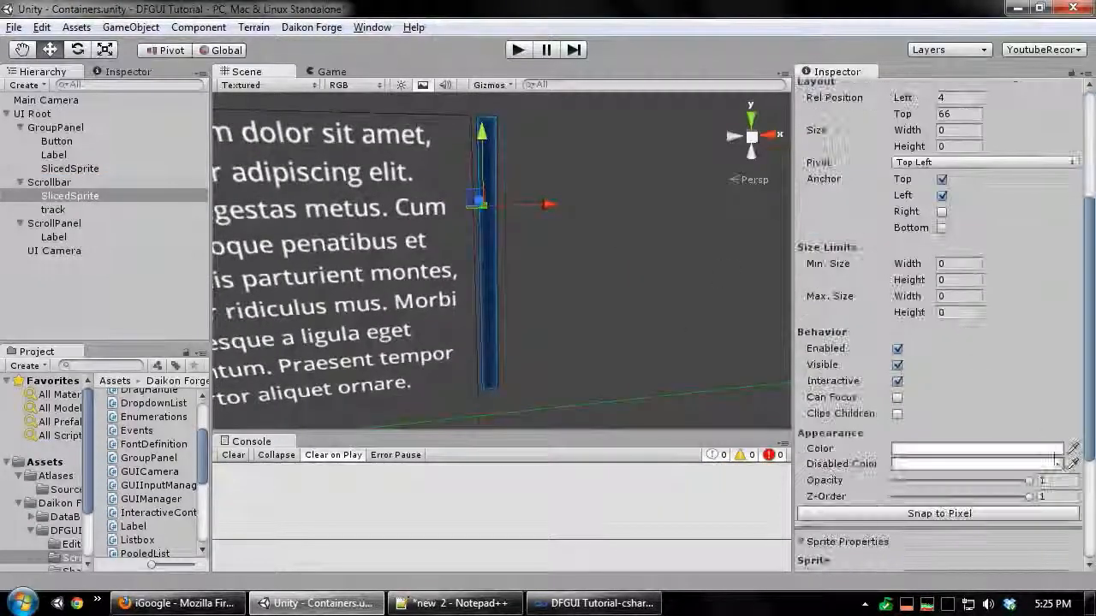
pyautogui.click(1073, 399)
pyautogui.scroll(-5, 459, 238)
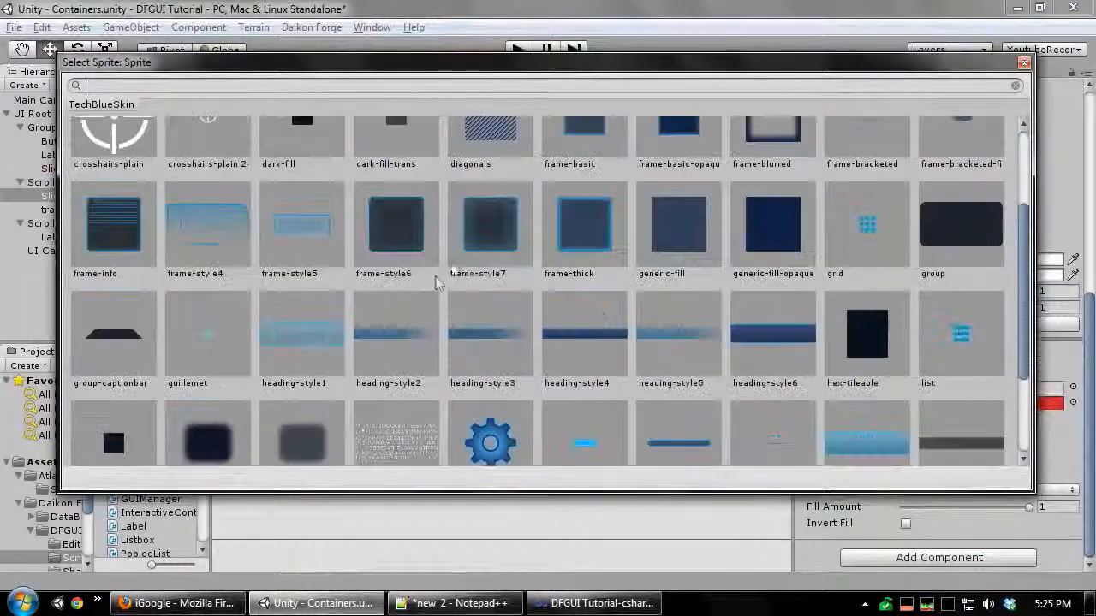
pyautogui.doubleClick(458, 378)
# Narrow the light blue sprite to the track's width and move it to the track's upper end, about -3 left and -3 top
pyautogui.press('f')
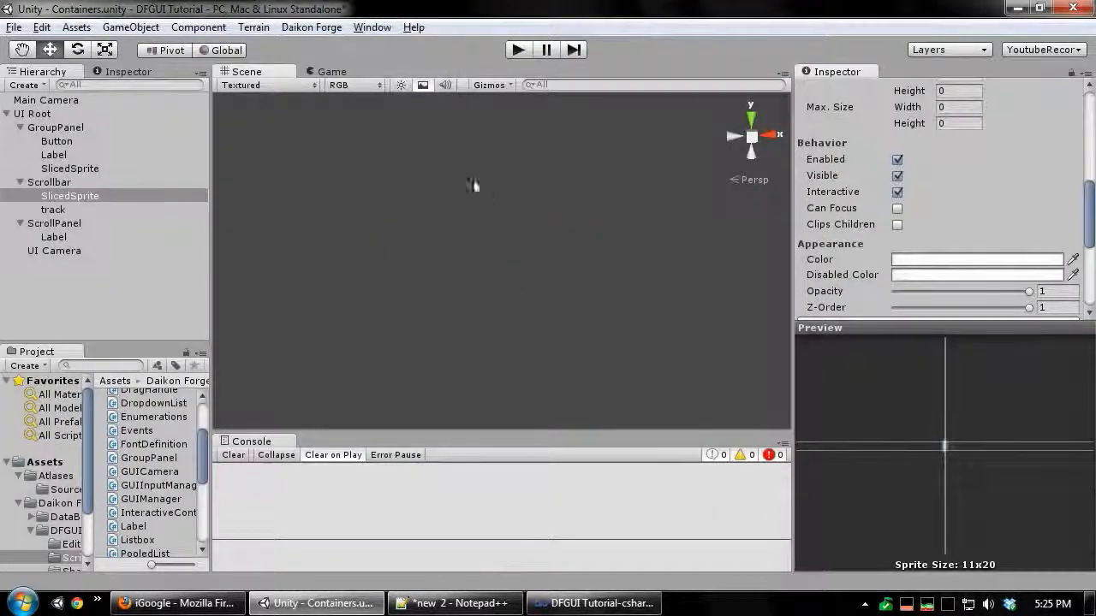
pyautogui.moveTo(402, 205); pyautogui.dragTo(398, 204)
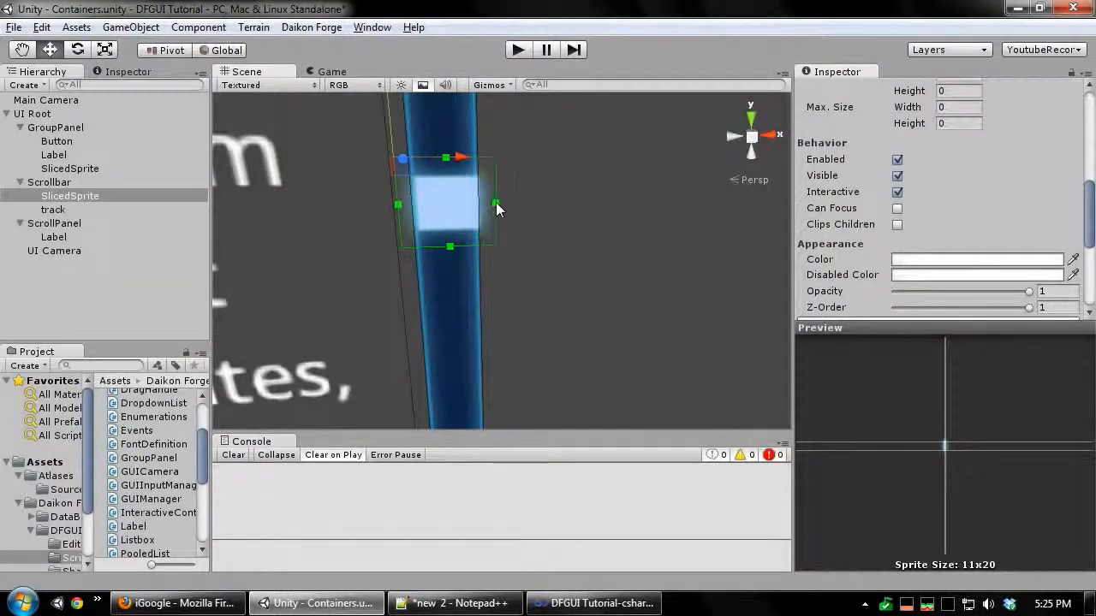
pyautogui.moveTo(495, 208); pyautogui.dragTo(489, 205)
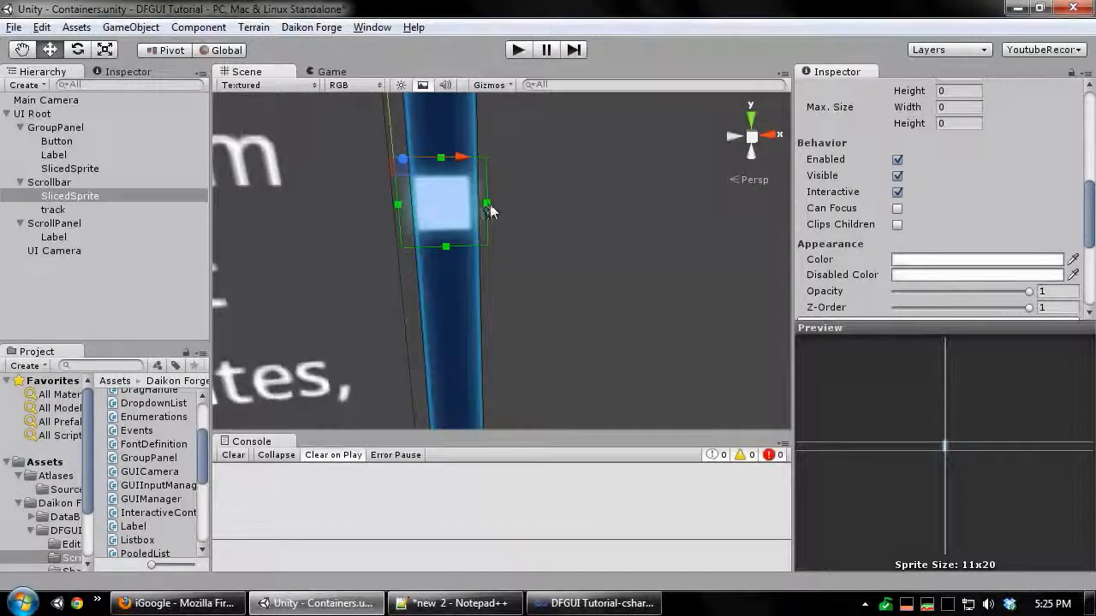
pyautogui.moveTo(544, 237); pyautogui.dragTo(685, 404, button='middle')
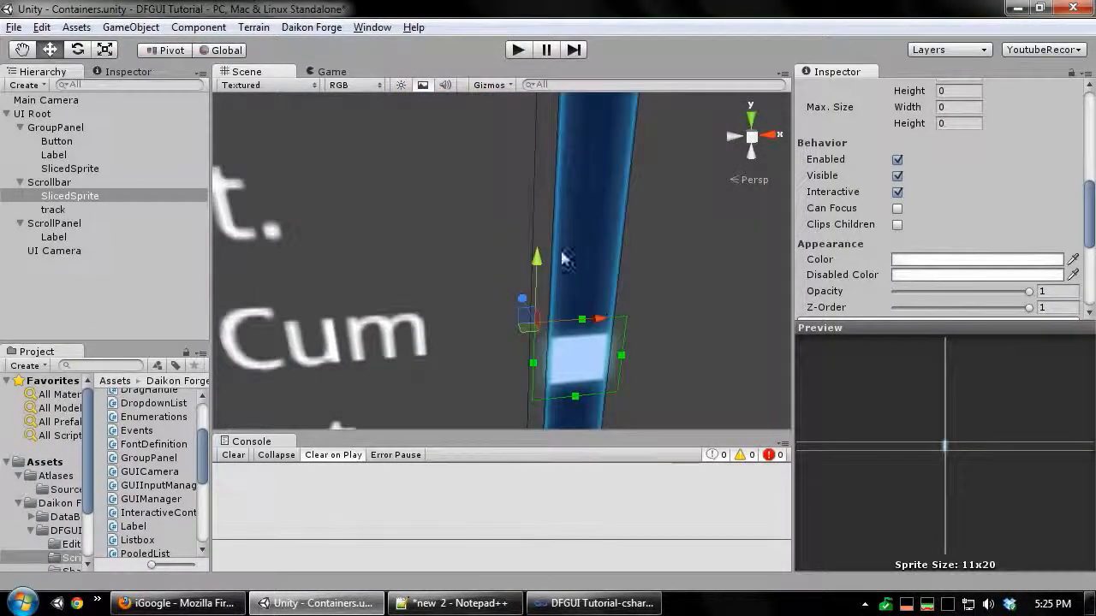
pyautogui.moveTo(540, 232); pyautogui.dragTo(553, 78)
pyautogui.moveTo(503, 157); pyautogui.dragTo(481, 422, button='middle')
pyautogui.scroll(-5, 493, 194)
pyautogui.moveTo(510, 128); pyautogui.dragTo(509, 180)
pyautogui.scroll(5, 444, 248)
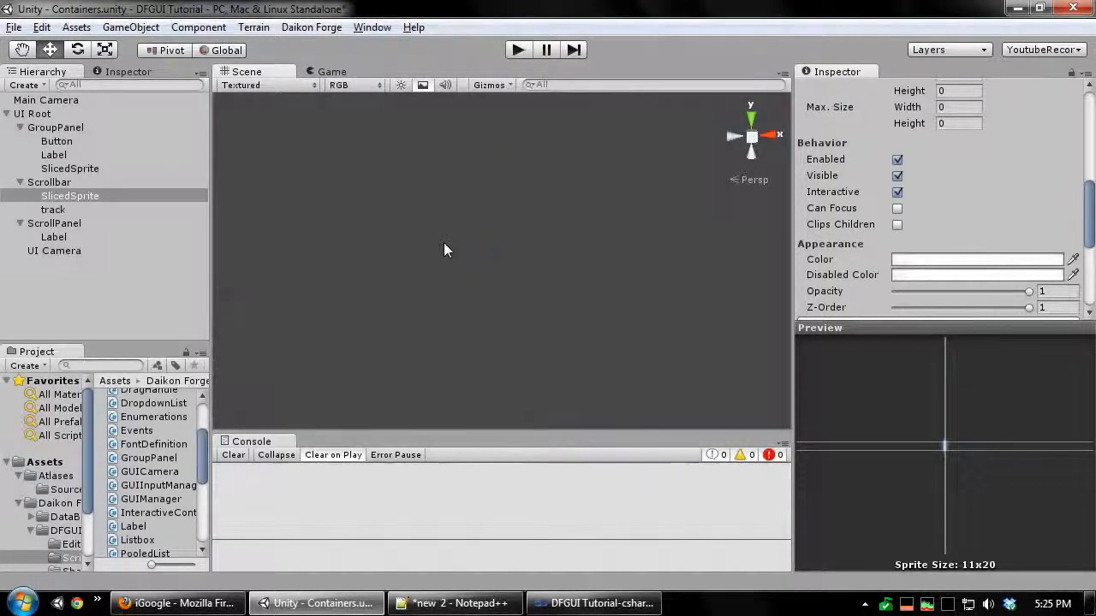
pyautogui.moveTo(445, 244); pyautogui.dragTo(426, 224, button='middle')
# Rename the light blue sliced sprite as thumb
pyautogui.click(58, 182)
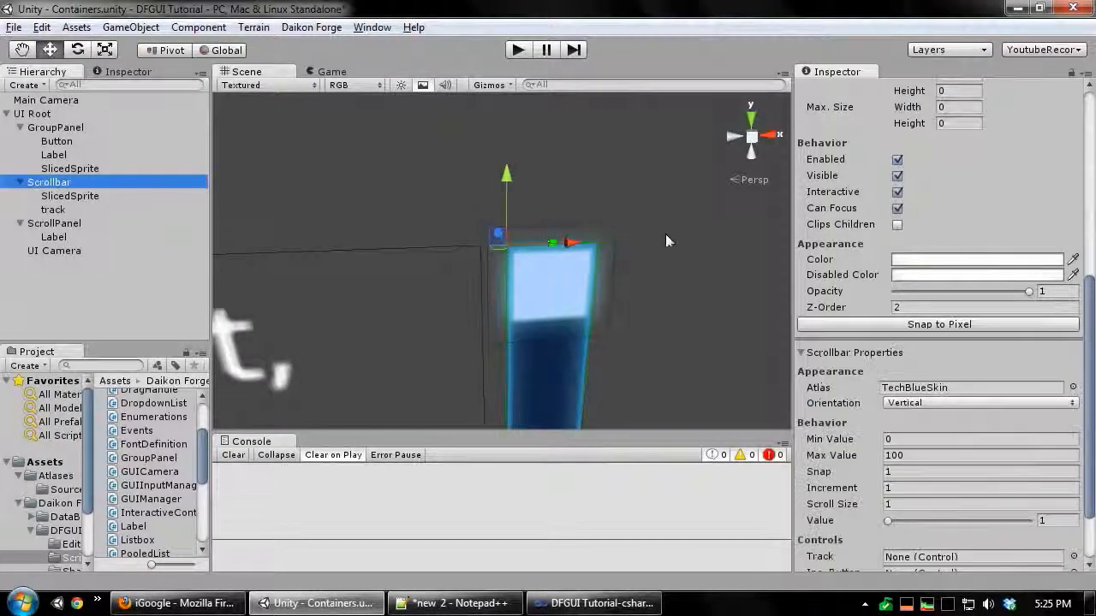
pyautogui.moveTo(550, 220); pyautogui.dragTo(530, 209, button='middle')
pyautogui.scroll(-3, 529, 209)
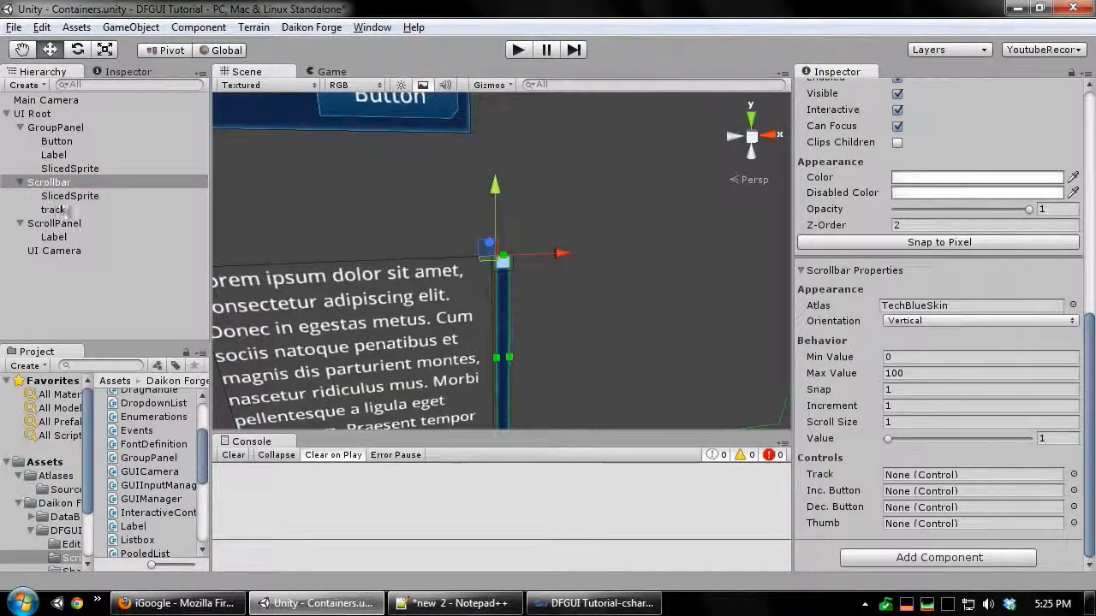
pyautogui.click(70, 196)
pyautogui.click(923, 89)
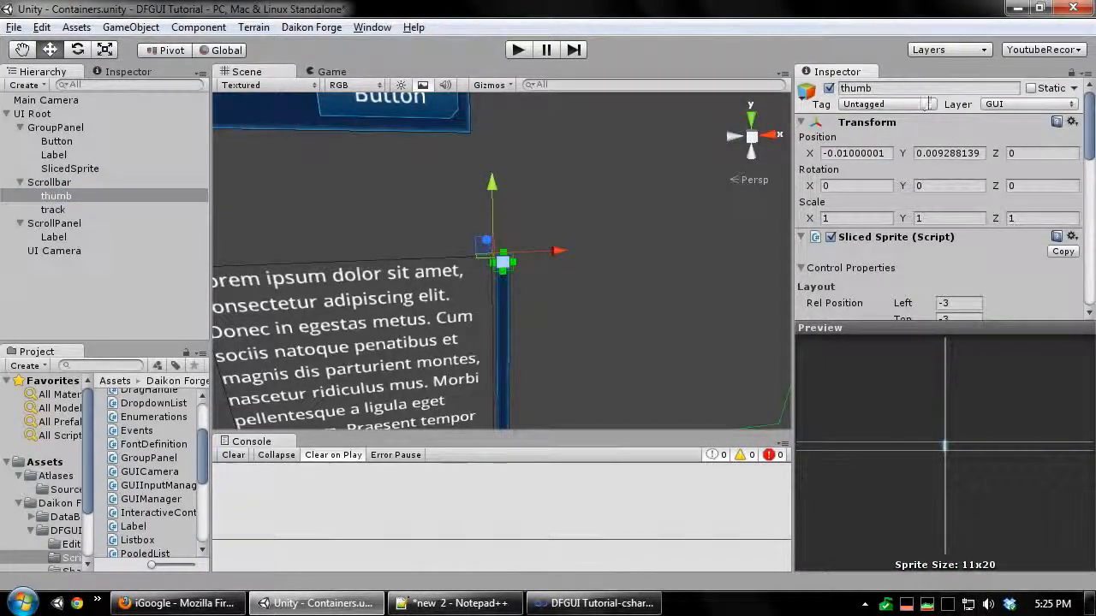
# Assign the thumb and track sprites as the Scrollbar's Thumb and Track controls
pyautogui.click(97, 181)
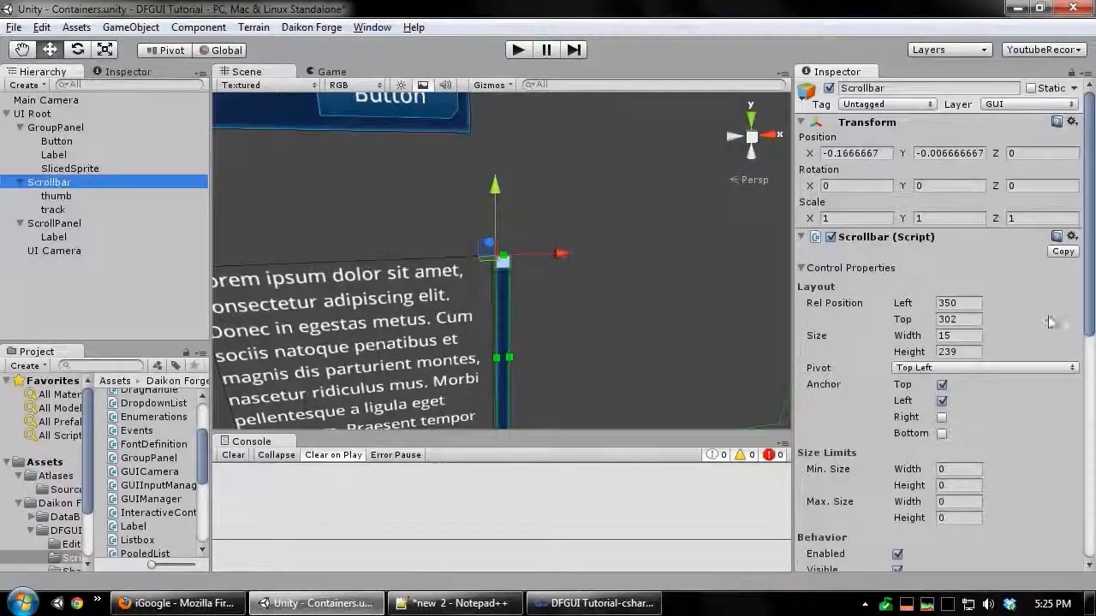
pyautogui.scroll(-10, 1037, 328)
pyautogui.moveTo(618, 324); pyautogui.dragTo(623, 299, button='middle')
pyautogui.scroll(5, 624, 300)
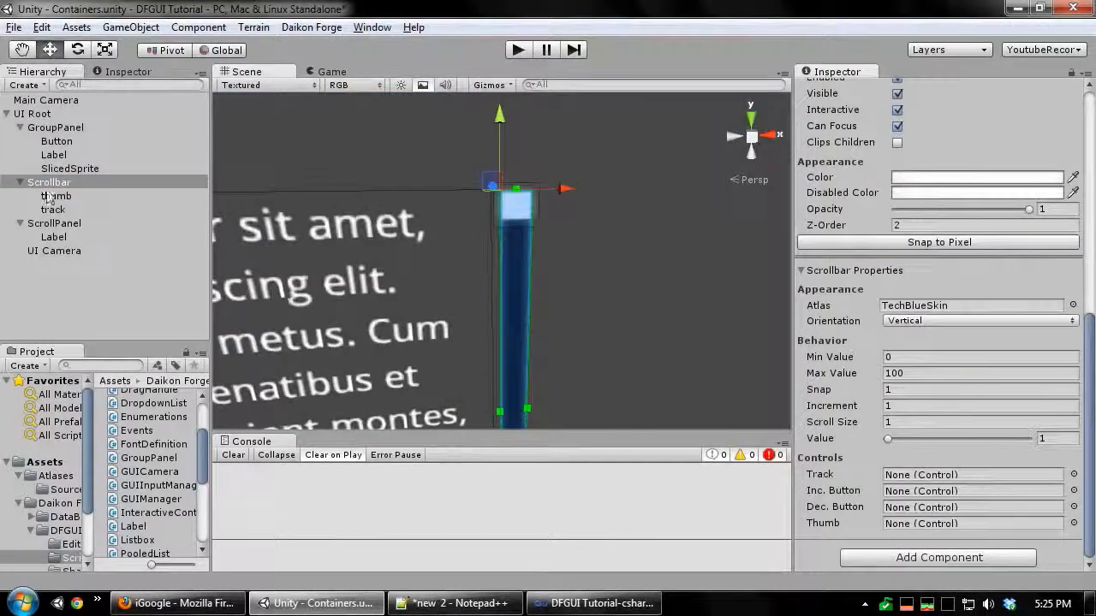
pyautogui.moveTo(892, 515); pyautogui.dragTo(895, 522)
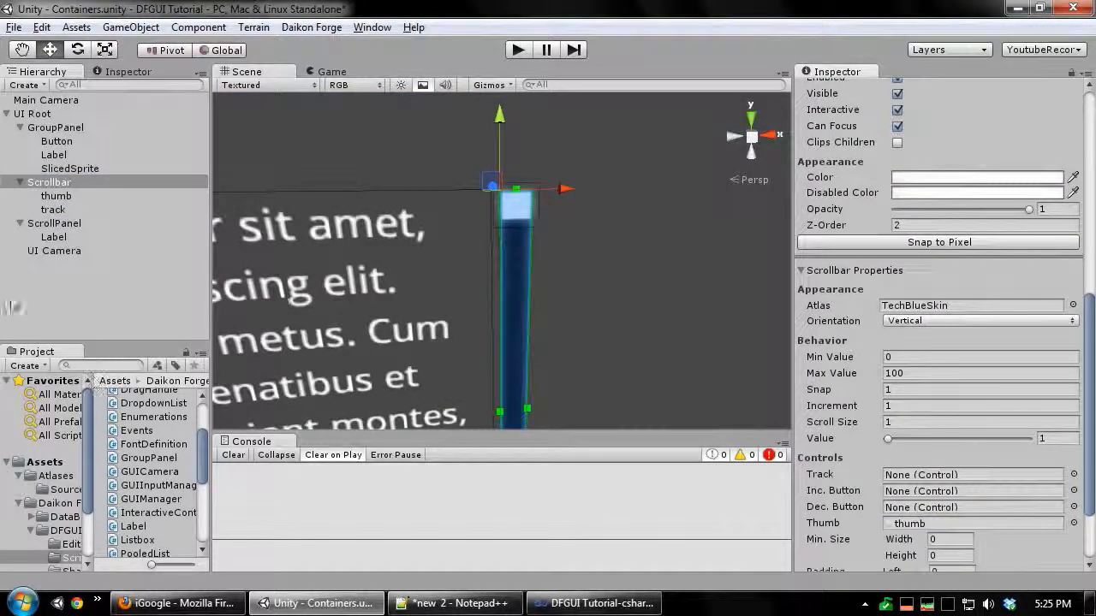
pyautogui.moveTo(53, 209); pyautogui.dragTo(989, 475)
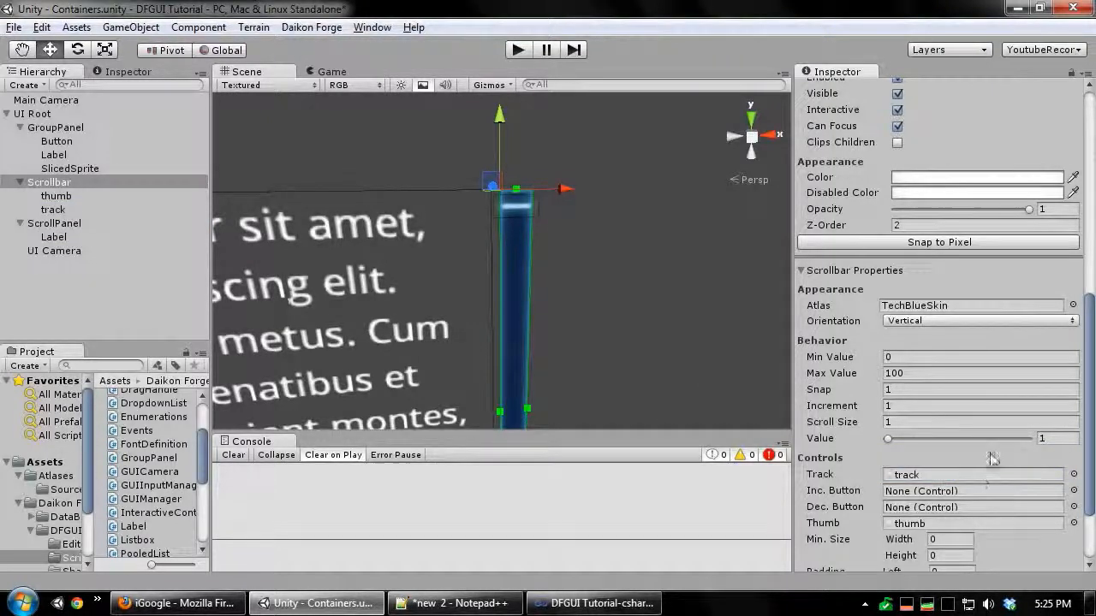
# Increase the Scrollbar's scroll size to about 28.13 to lengthen the thumb
pyautogui.moveTo(588, 298); pyautogui.dragTo(586, 292, button='middle')
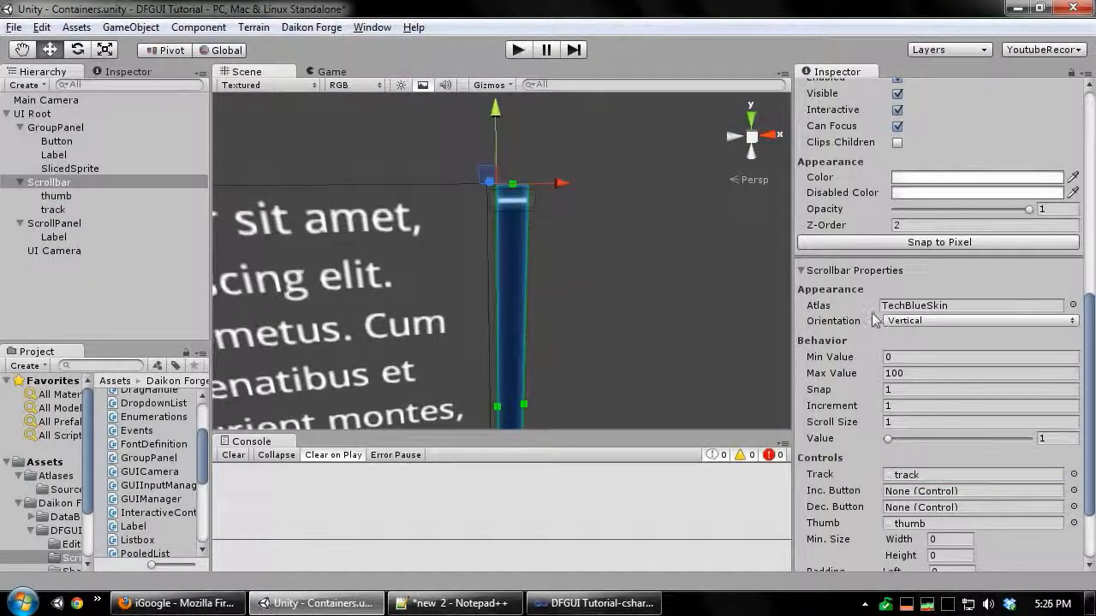
pyautogui.scroll(-5, 651, 308)
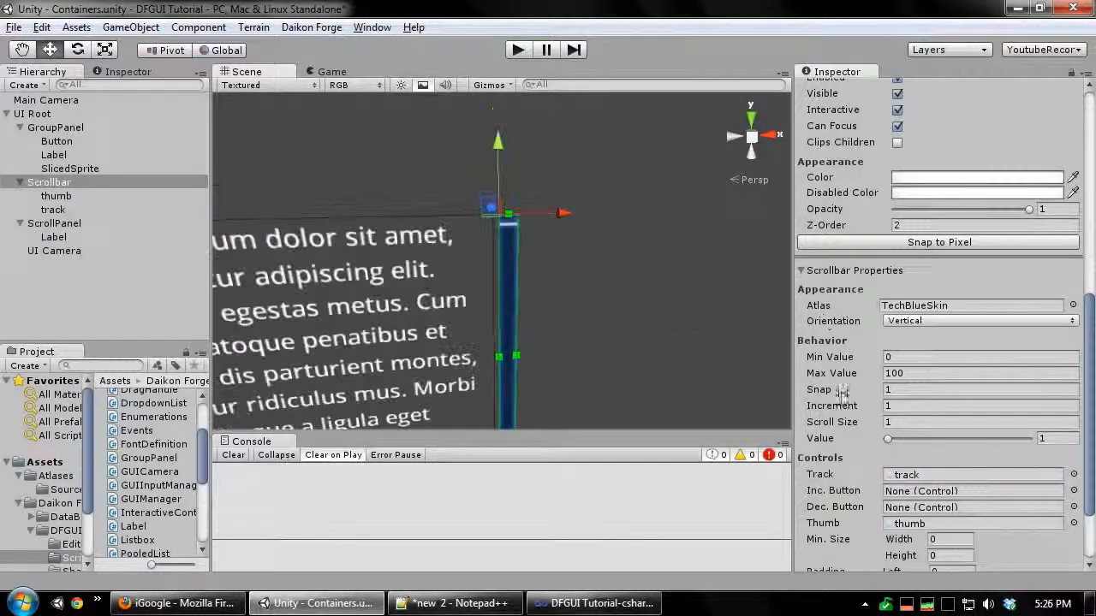
pyautogui.moveTo(940, 431); pyautogui.dragTo(544, 430)
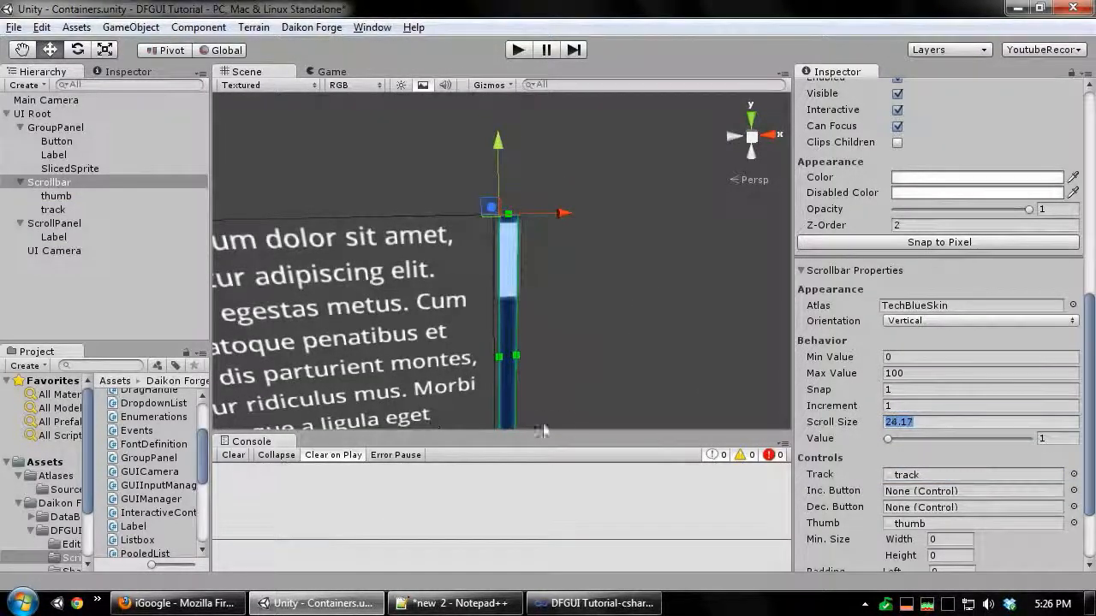
pyautogui.moveTo(622, 295); pyautogui.dragTo(608, 283, button='middle')
pyautogui.scroll(8, 613, 288)
pyautogui.scroll(-6, 613, 284)
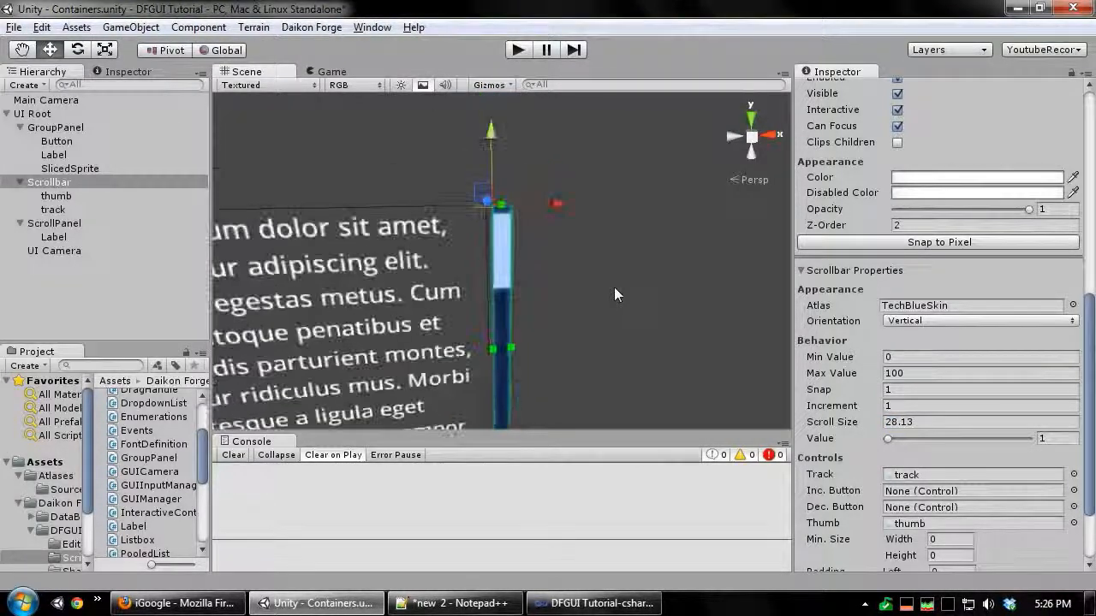
# Set the Scrollbar's value to 0 and the thumb's top and bottom padding to -5
pyautogui.scroll(10, 618, 286)
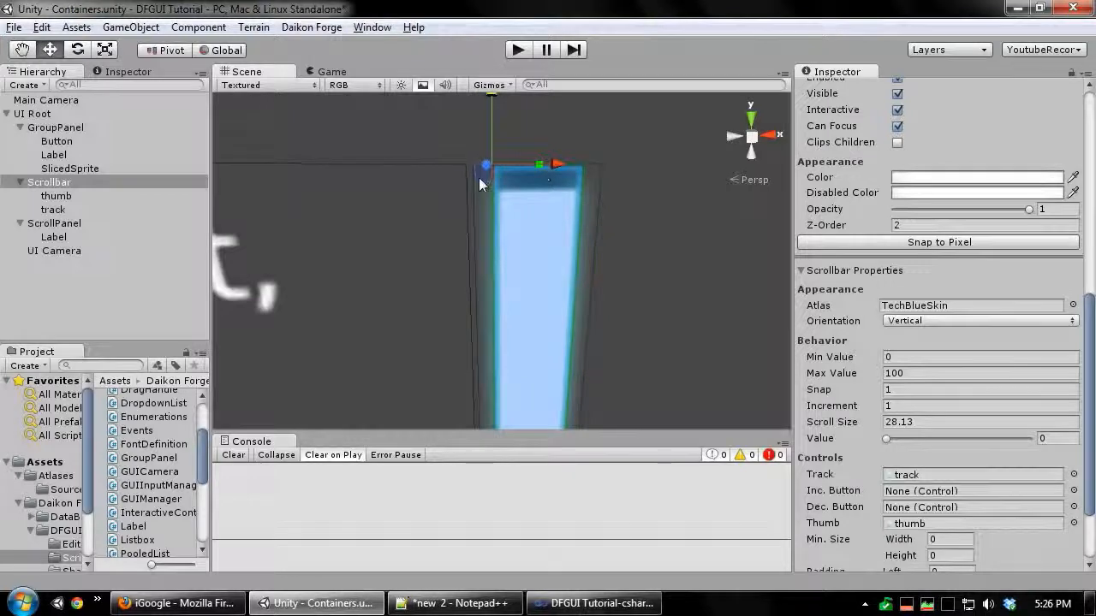
pyautogui.scroll(-3, 910, 374)
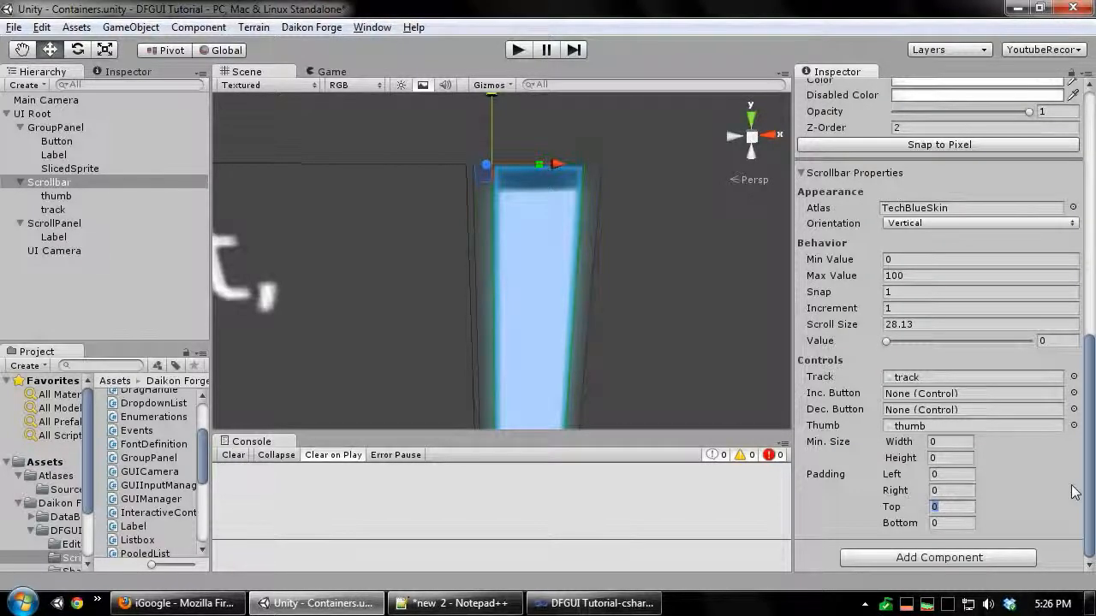
pyautogui.write('-5')
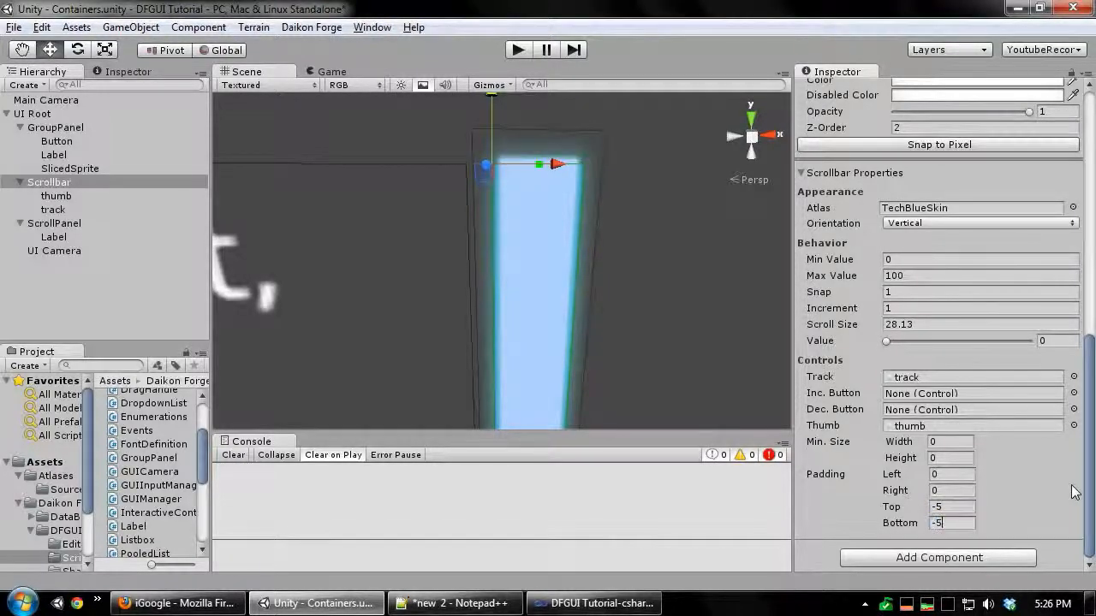
# Set the Scrollbar thumb's top and bottom padding to -4 and check the scrollbar in the game view
pyautogui.moveTo(567, 226); pyautogui.dragTo(532, 214, button='middle')
pyautogui.scroll(-5, 532, 214)
pyautogui.scroll(3, 589, 279)
pyautogui.scroll(3, 590, 278)
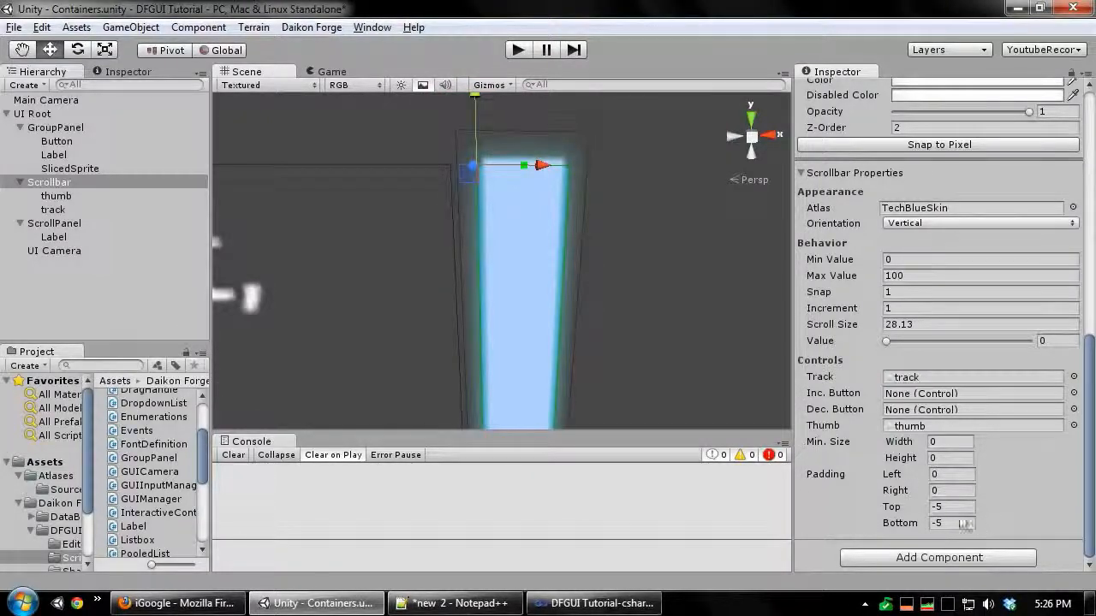
pyautogui.write('-4')
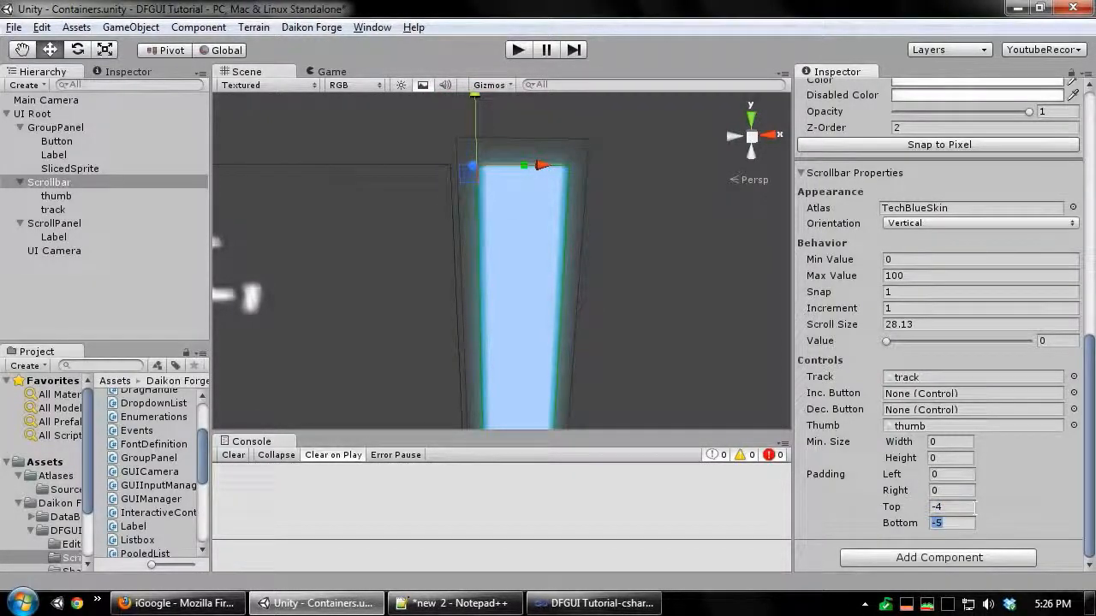
pyautogui.scroll(-5, 518, 323)
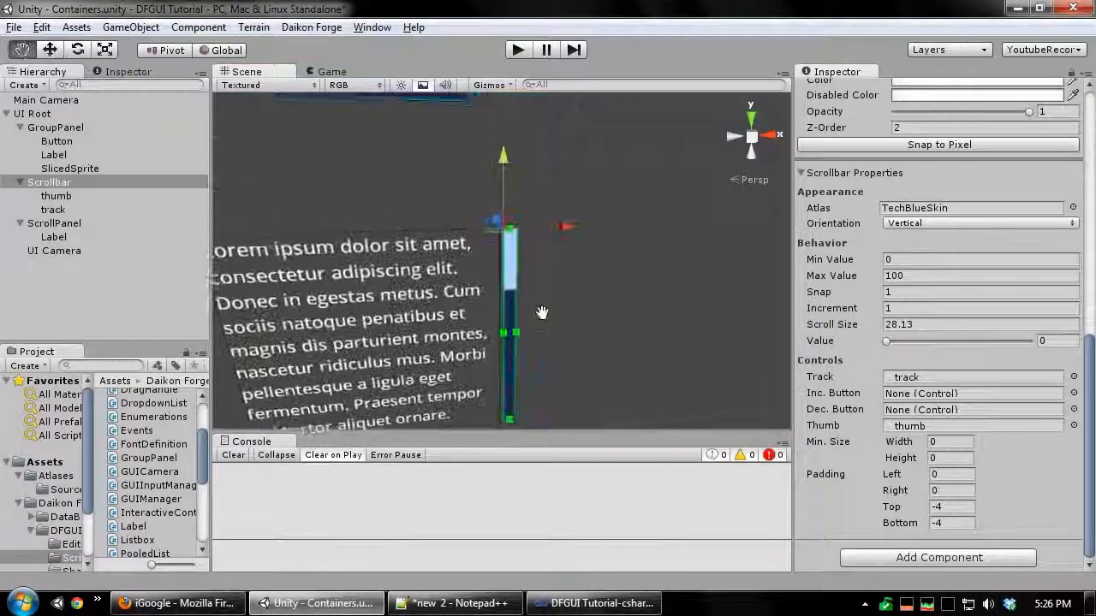
pyautogui.scroll(5, 527, 261)
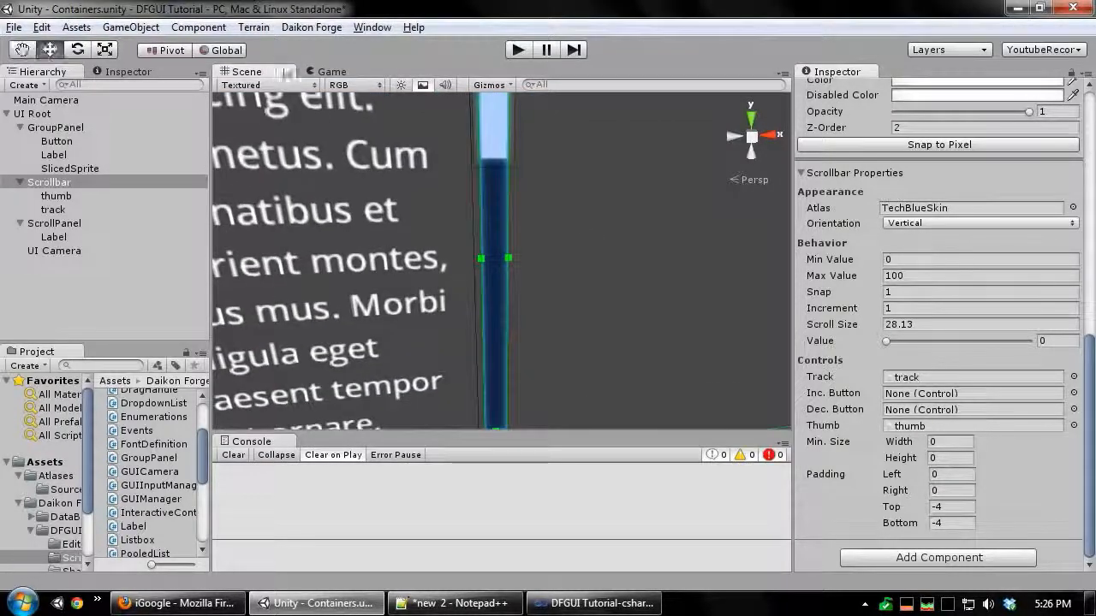
pyautogui.click(332, 71)
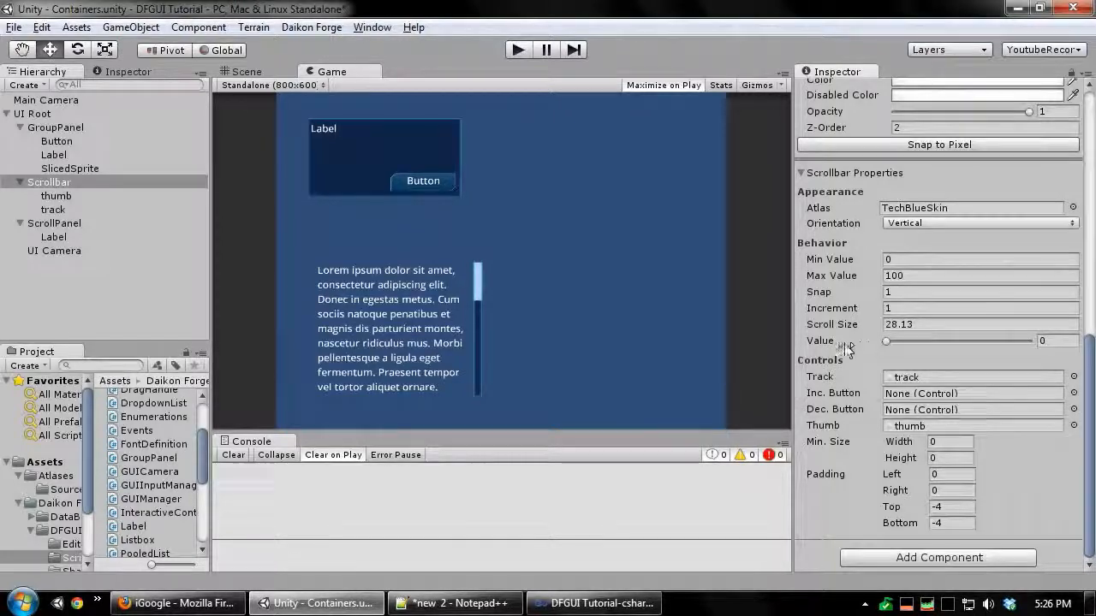
pyautogui.click(284, 71)
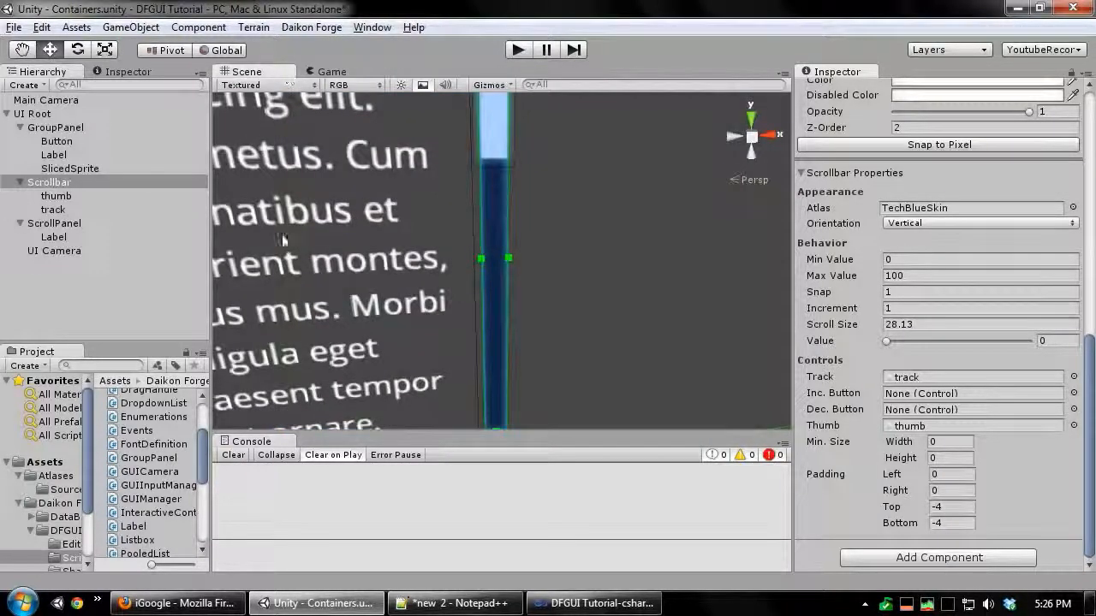
# Assign the Scrollbar as the ScrollPanel's vertical scrollbar
pyautogui.moveTo(662, 215); pyautogui.dragTo(726, 244, button='middle')
pyautogui.scroll(-5, 449, 272)
pyautogui.scroll(3, 450, 273)
pyautogui.click(54, 223)
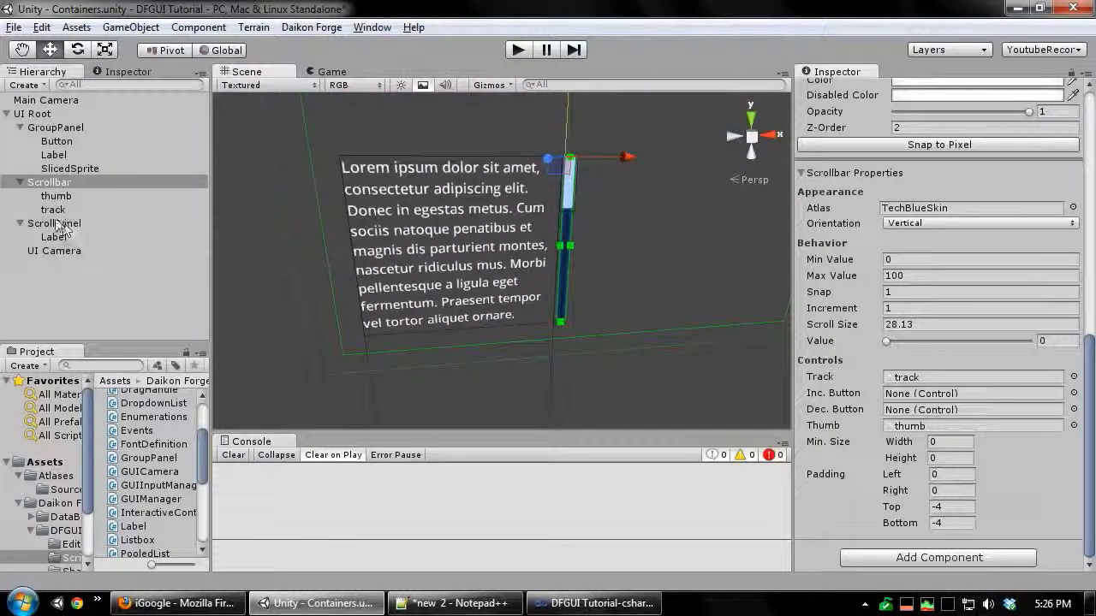
pyautogui.moveTo(51, 196); pyautogui.dragTo(972, 493)
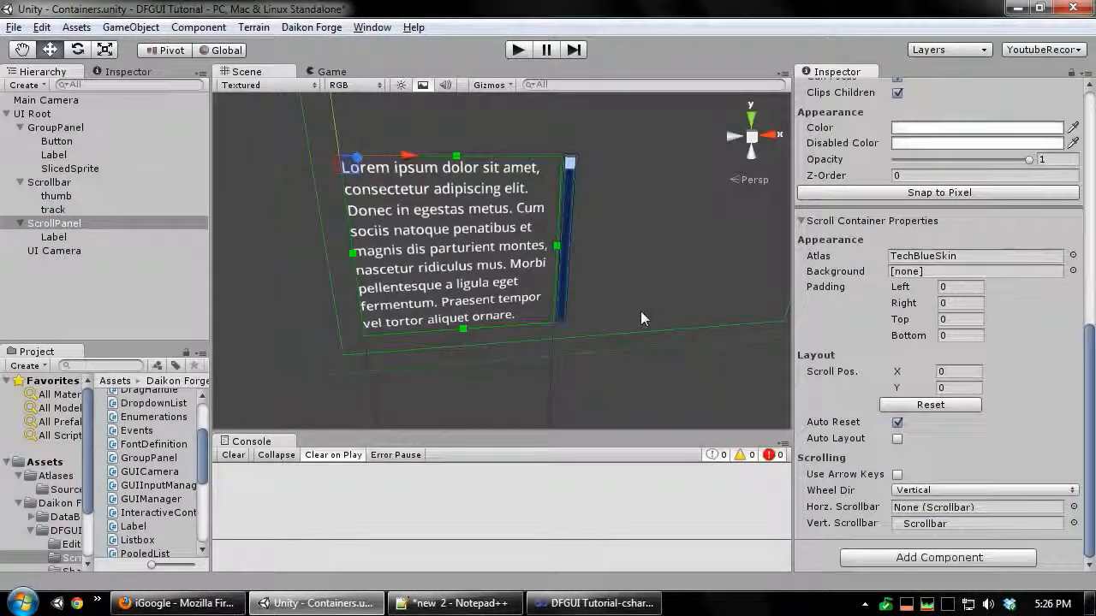
# Run the scene, test scrolling the text with the wheel and the scrollbar thumb, and stop it
pyautogui.scroll(-3, 549, 299)
pyautogui.click(599, 355)
pyautogui.scroll(-2, 403, 288)
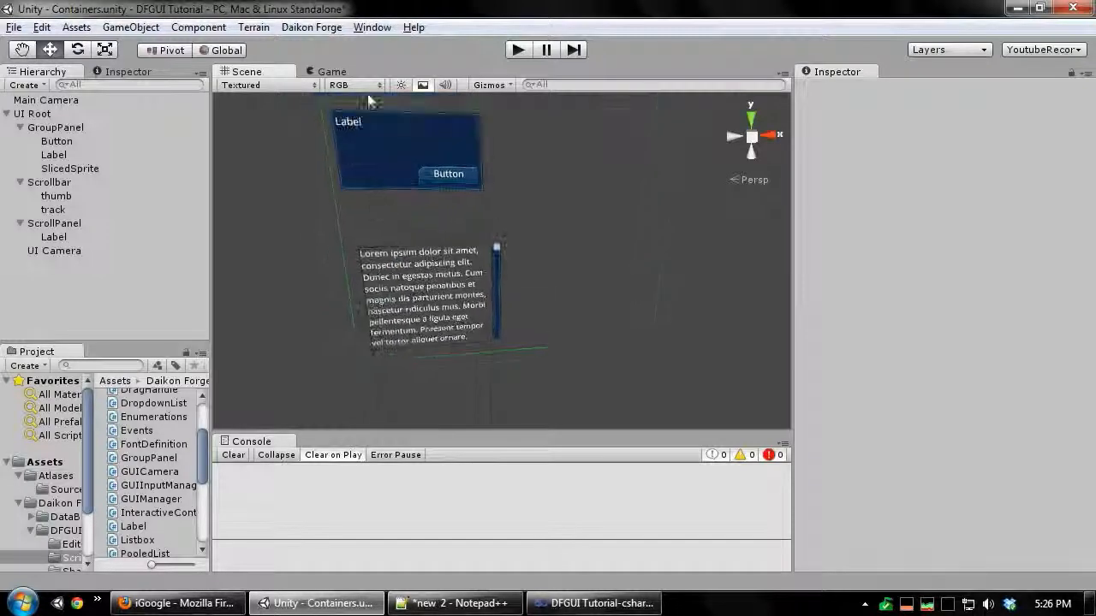
pyautogui.click(518, 50)
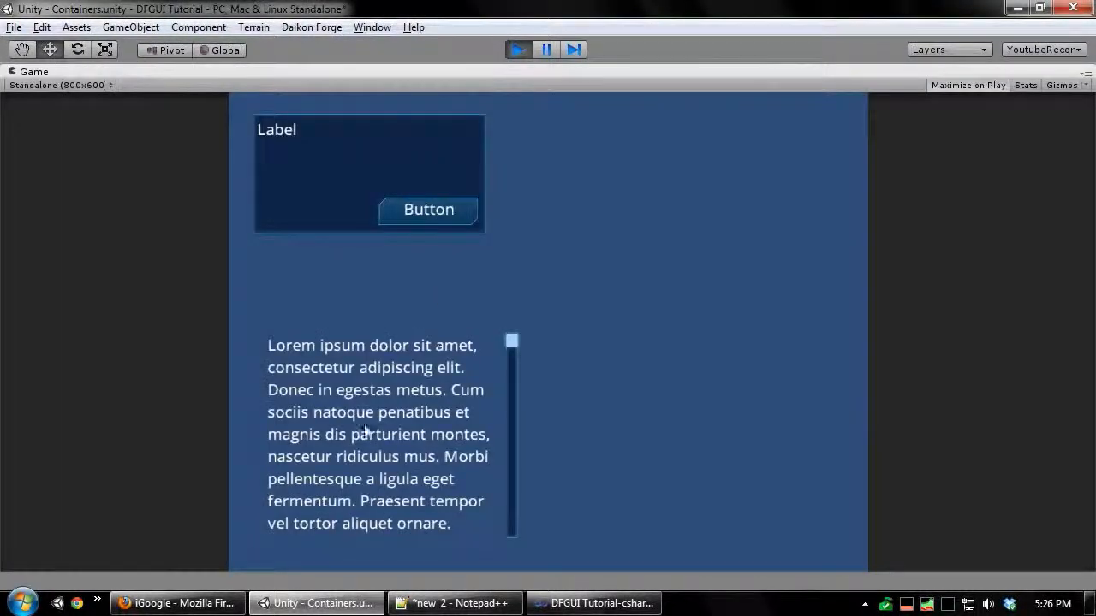
pyautogui.scroll(-2, 365, 431)
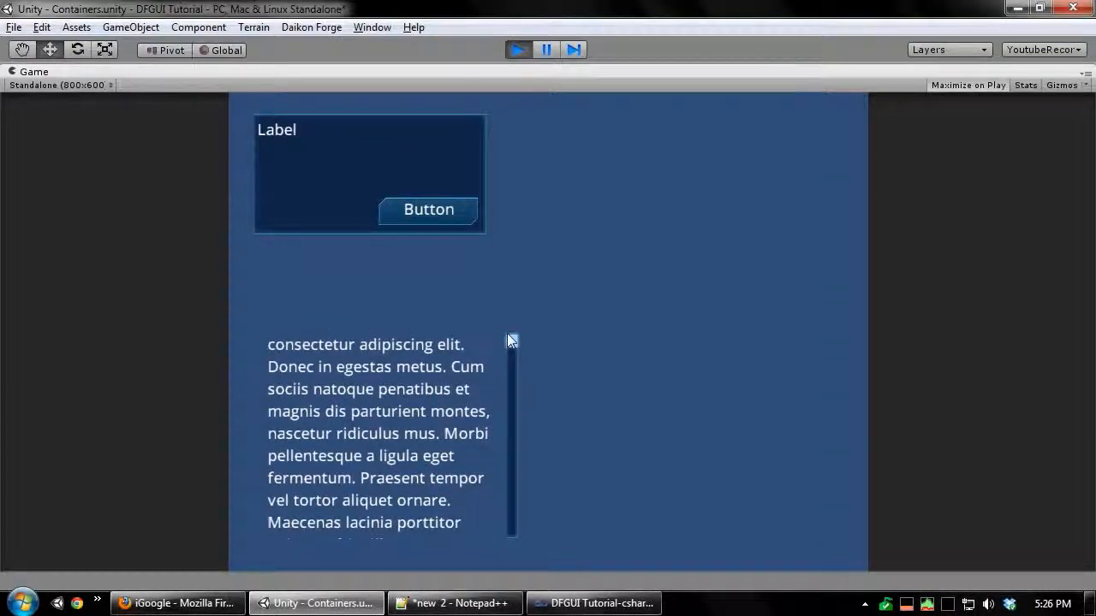
pyautogui.moveTo(511, 341); pyautogui.dragTo(470, 354)
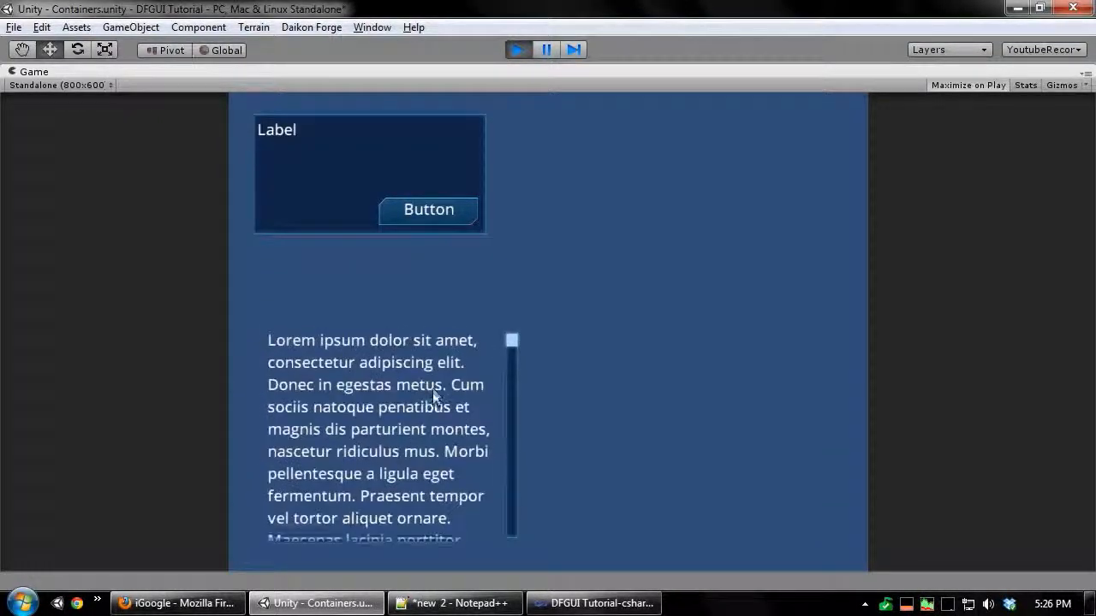
pyautogui.click(517, 49)
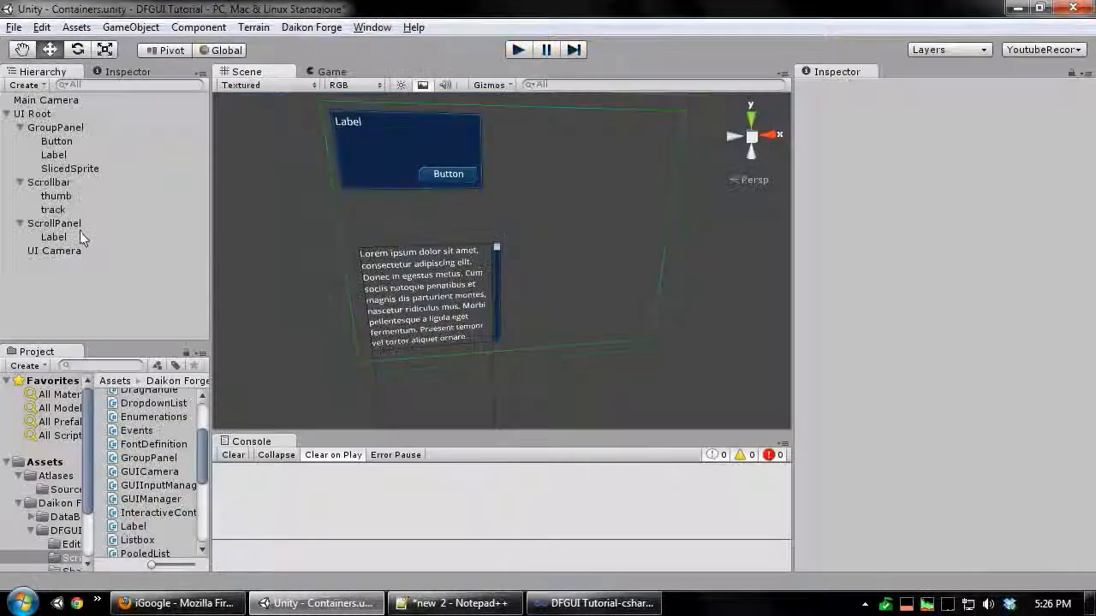
# Set the Scrollbar's increment to 20
pyautogui.click(48, 183)
pyautogui.scroll(-10, 869, 333)
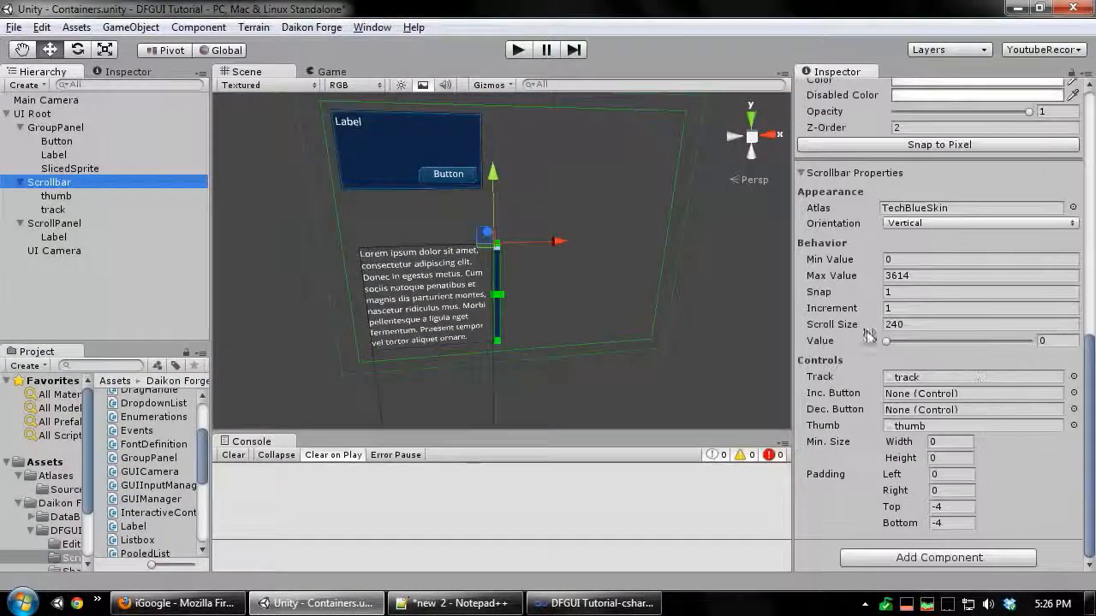
pyautogui.click(908, 308)
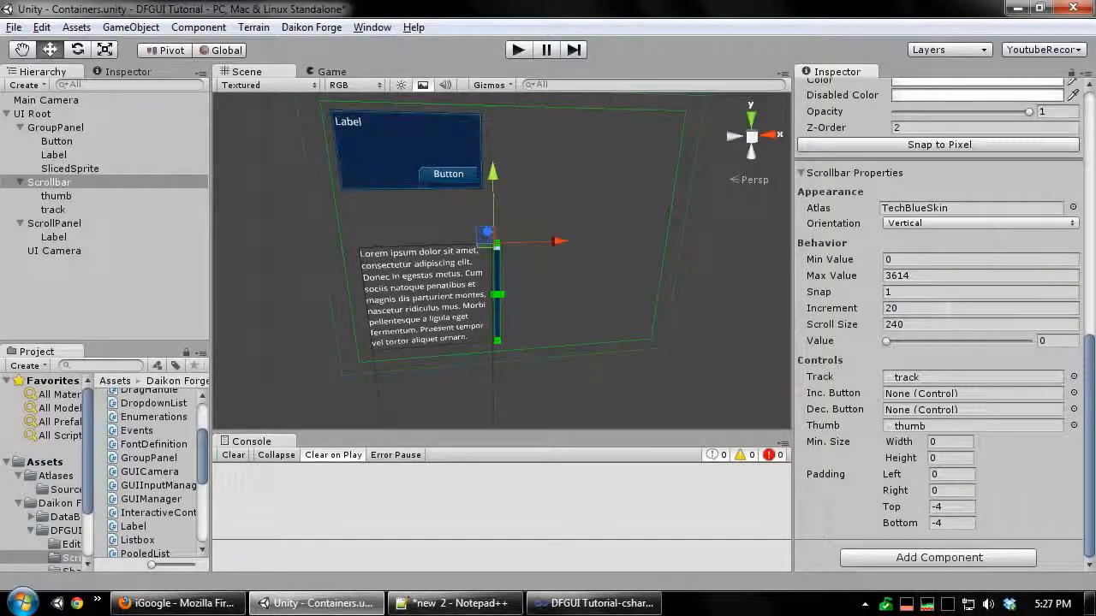
# Play the scene again to test the faster wheel scrolling and thumb movement through the text, and exit play mode
pyautogui.click(683, 366)
pyautogui.scroll(4, 512, 246)
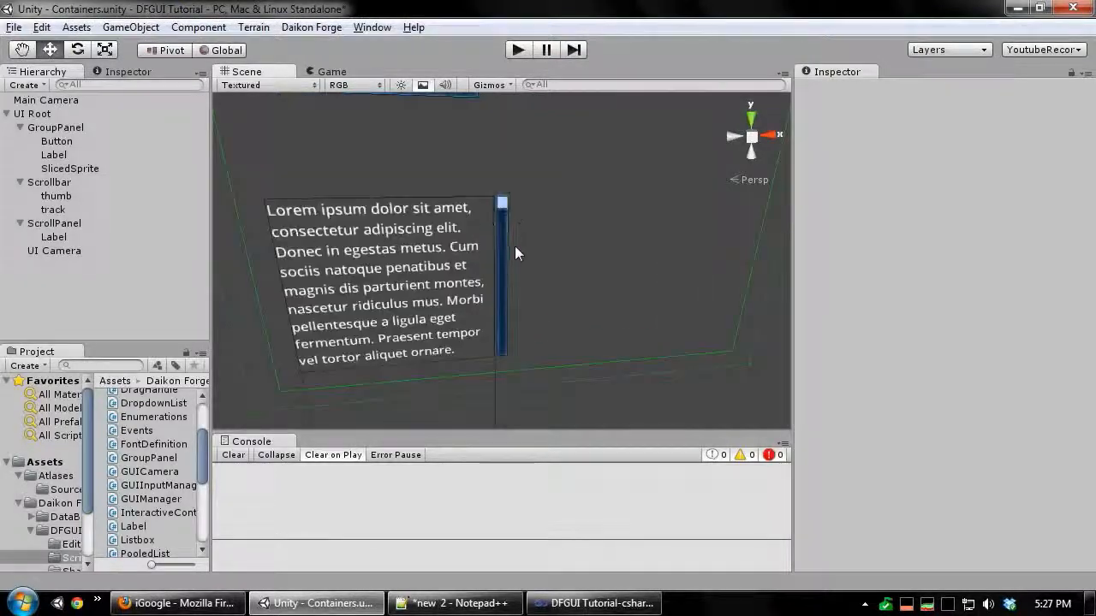
pyautogui.moveTo(526, 237); pyautogui.dragTo(524, 264, button='middle')
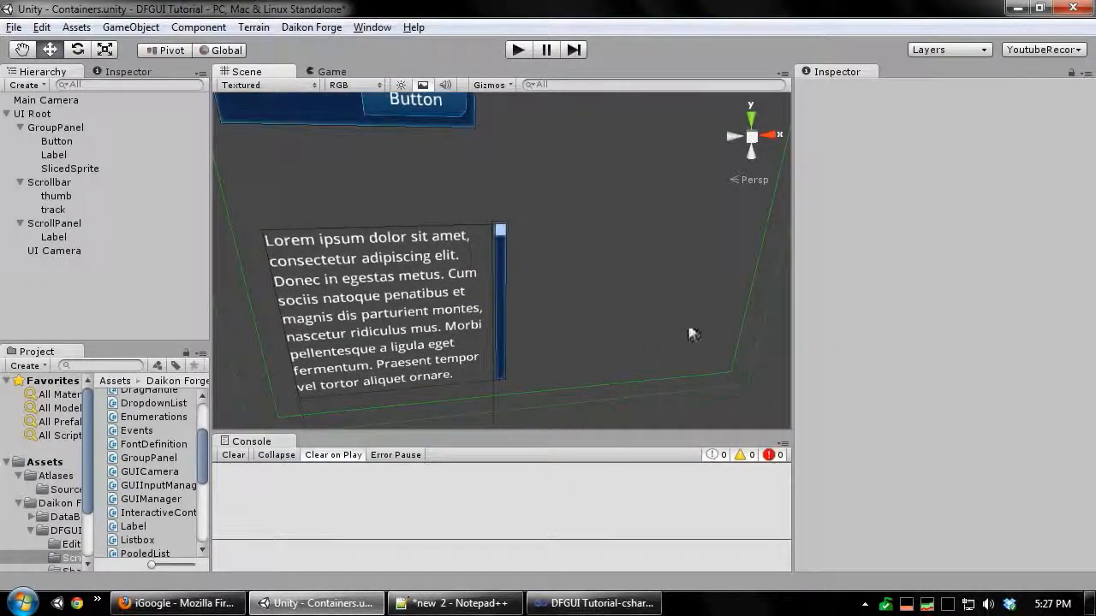
pyautogui.moveTo(690, 330); pyautogui.dragTo(605, 295, button='middle')
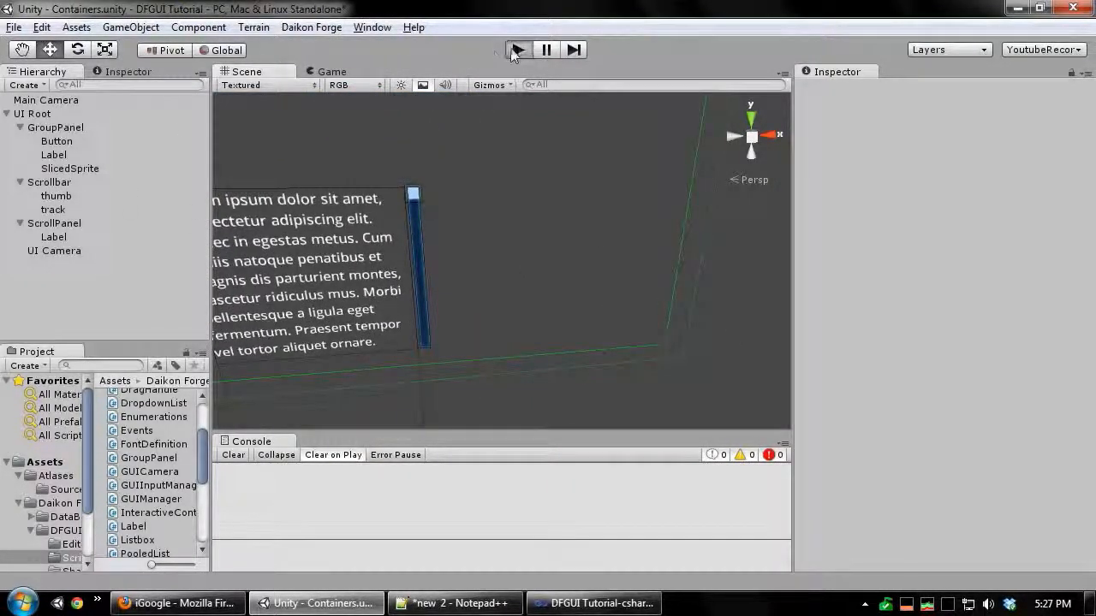
pyautogui.click(516, 51)
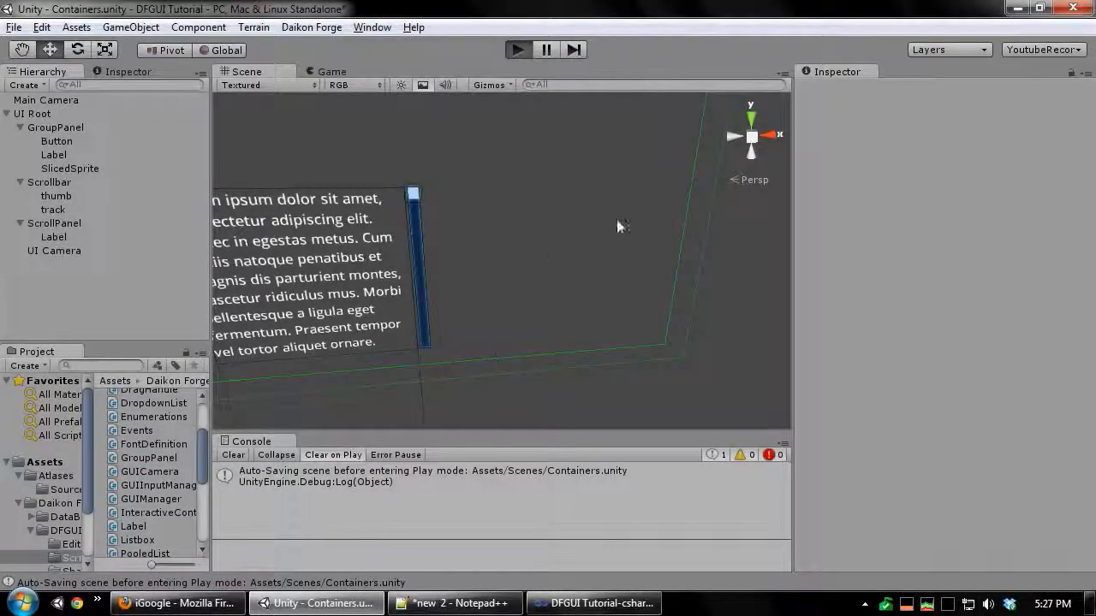
pyautogui.scroll(-10, 467, 390)
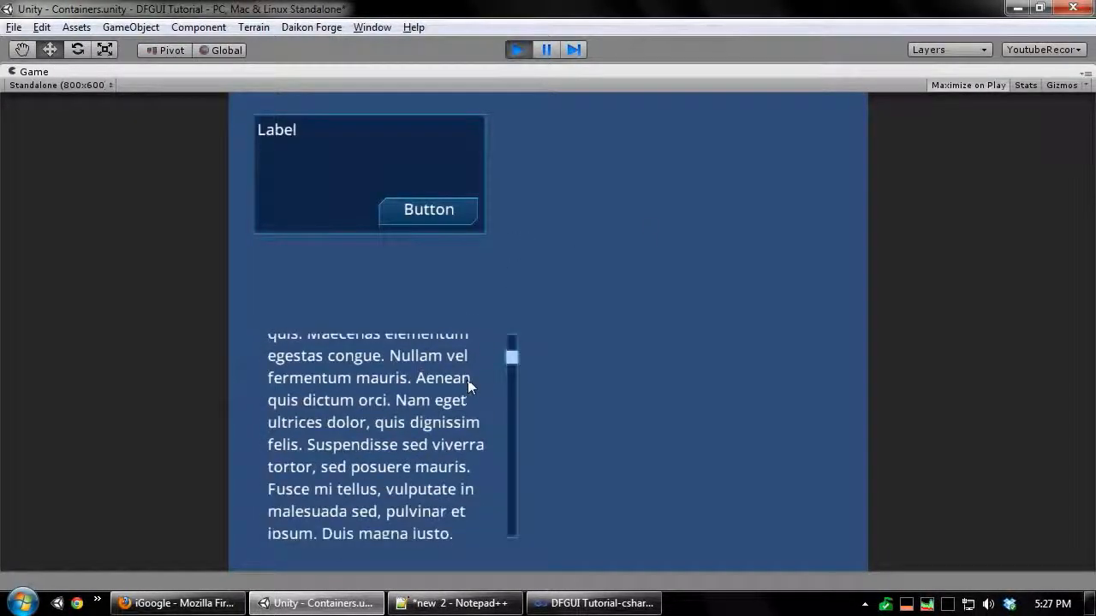
pyautogui.moveTo(509, 391); pyautogui.dragTo(499, 343)
pyautogui.scroll(-9, 425, 399)
pyautogui.scroll(10, 433, 423)
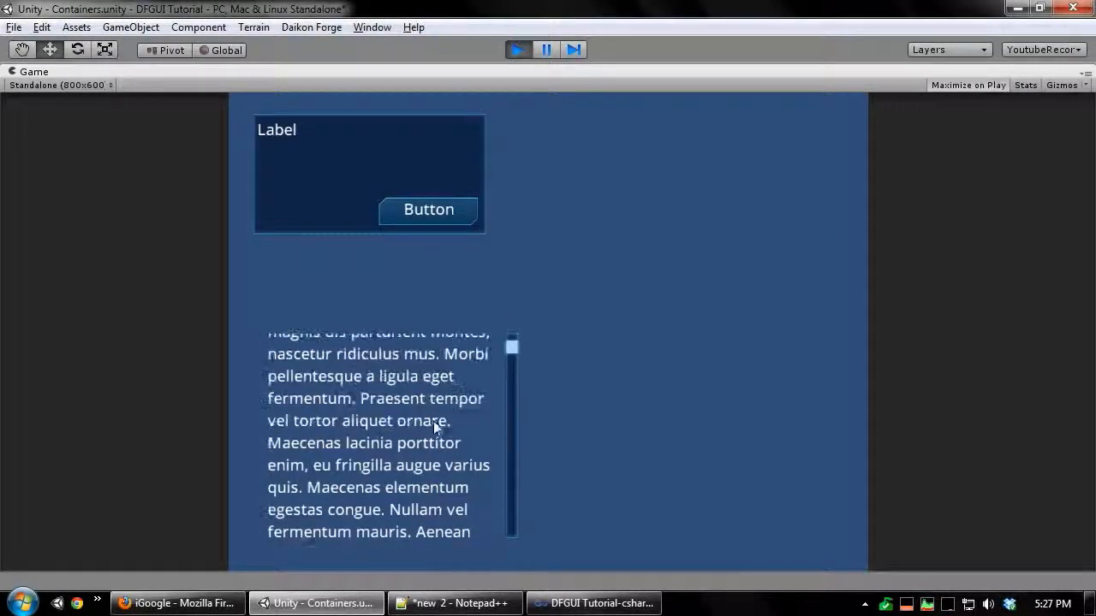
pyautogui.click(518, 51)
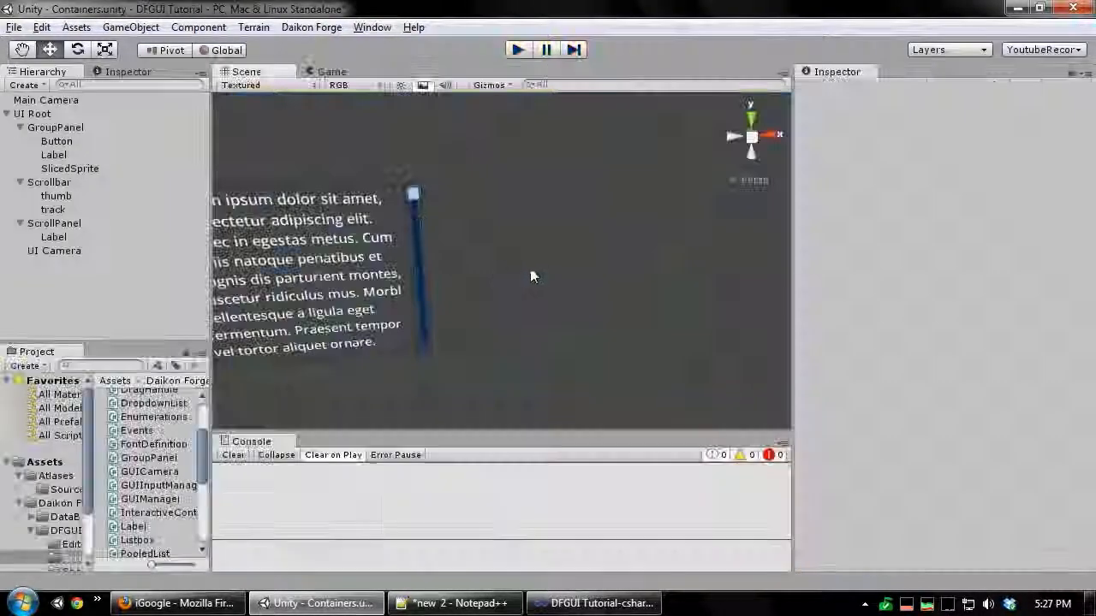
# Delete the long text label inside the ScrollPanel
pyautogui.scroll(6, 582, 293)
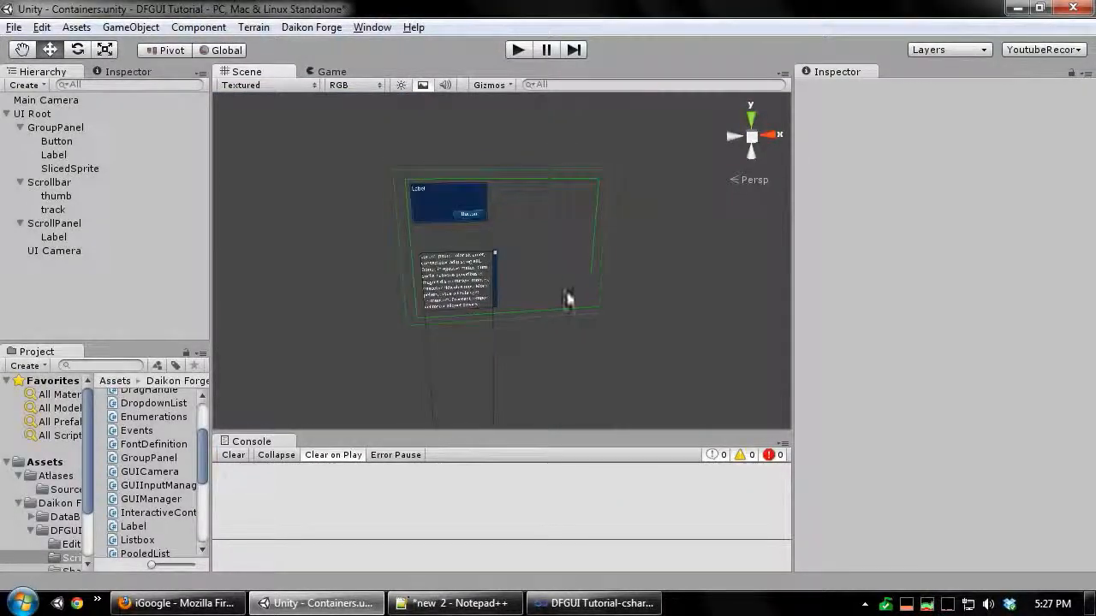
pyautogui.scroll(3, 589, 266)
pyautogui.click(496, 215)
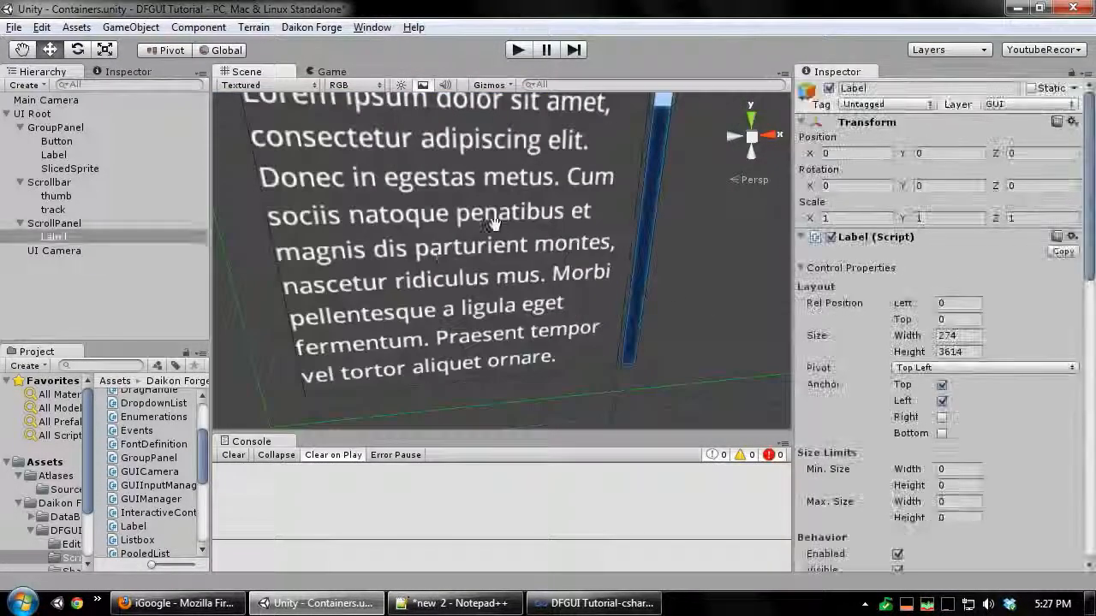
pyautogui.scroll(-5, 497, 252)
pyautogui.scroll(5, 495, 263)
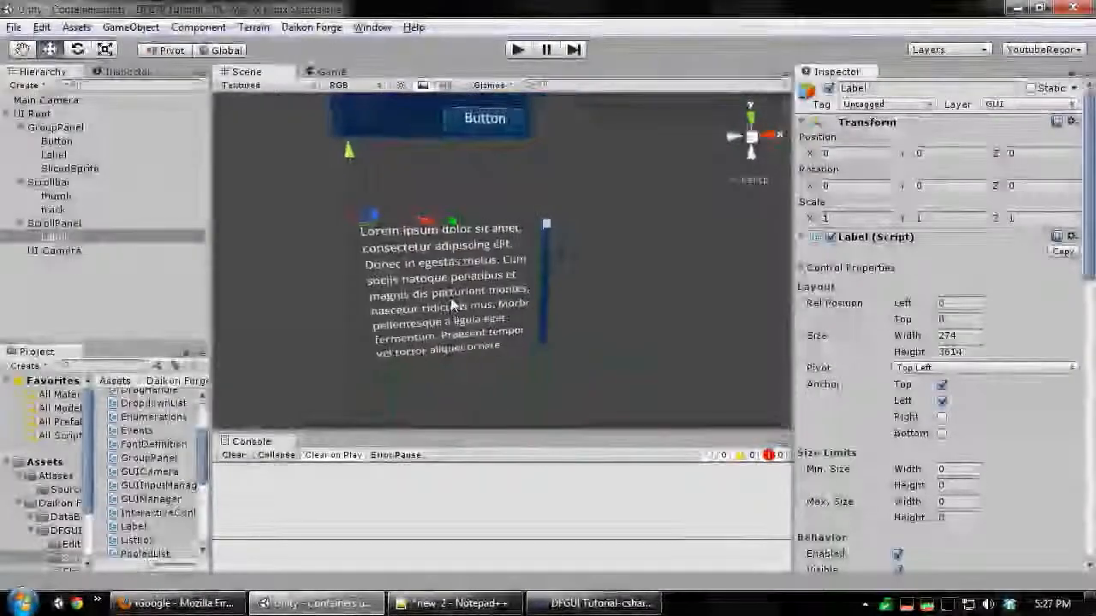
pyautogui.press('Delete')
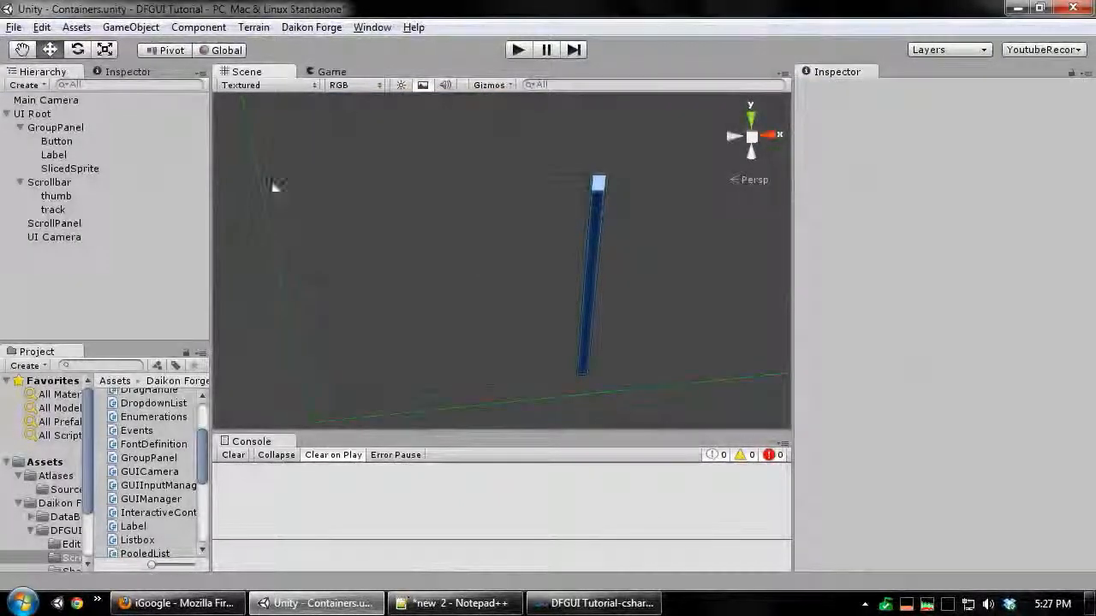
# Add a Button control inside the ScrollPanel
pyautogui.click(81, 223)
pyautogui.rightClick(441, 246)
pyautogui.moveTo(493, 254)
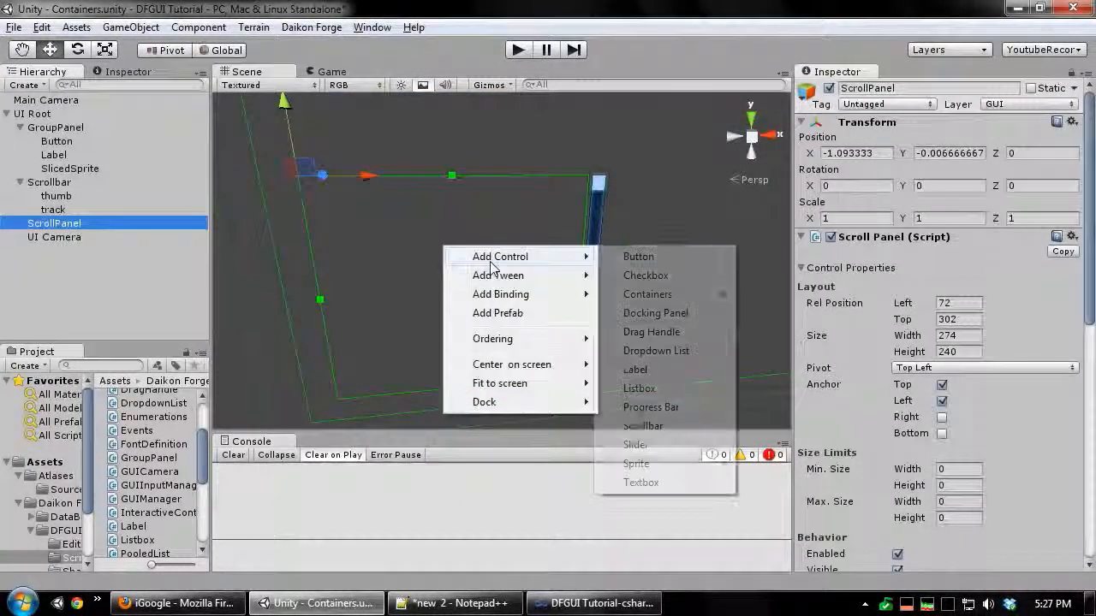
pyautogui.click(655, 255)
pyautogui.scroll(-10, 1011, 313)
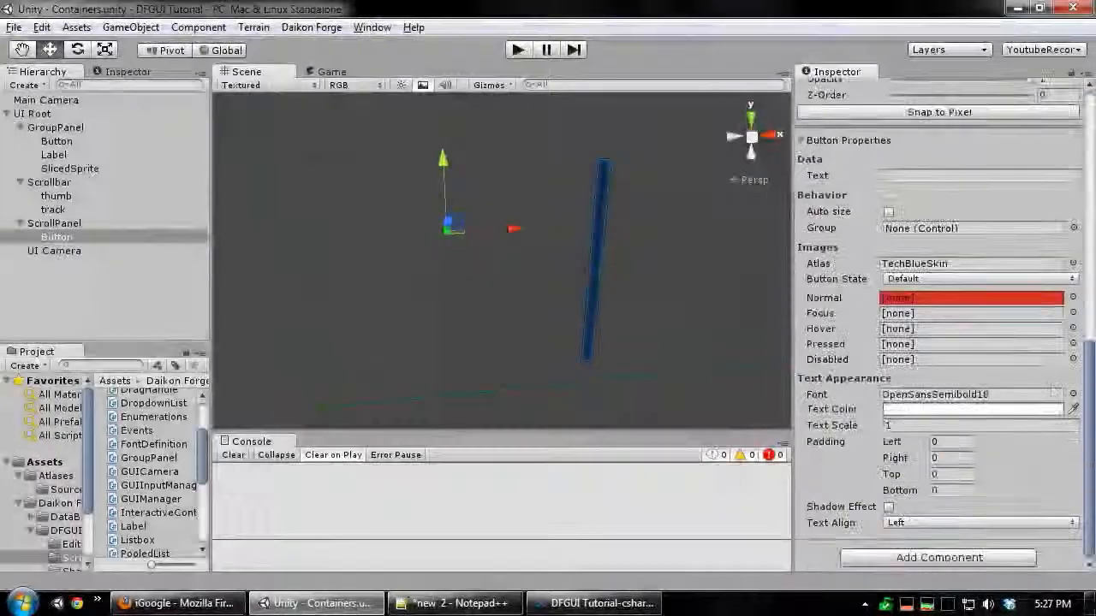
# Assign the new button's sprites: button-normal for Normal and Pressed, button-highlight for Focus and Hover, button-disabled for Disabled
pyautogui.click(1072, 297)
pyautogui.click(492, 163)
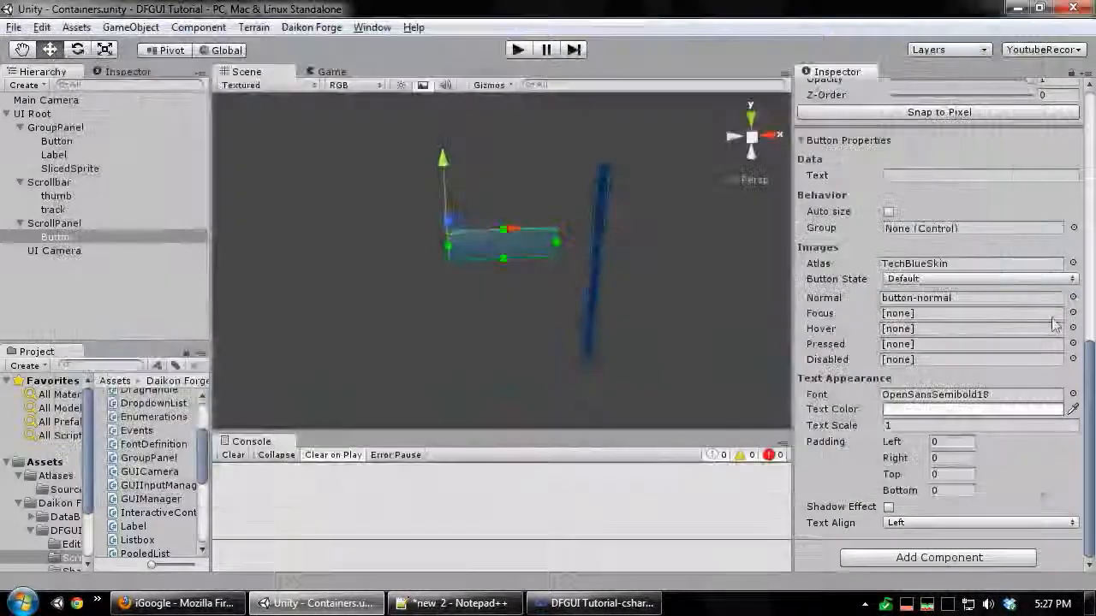
pyautogui.click(1073, 312)
pyautogui.click(414, 171)
pyautogui.click(1073, 328)
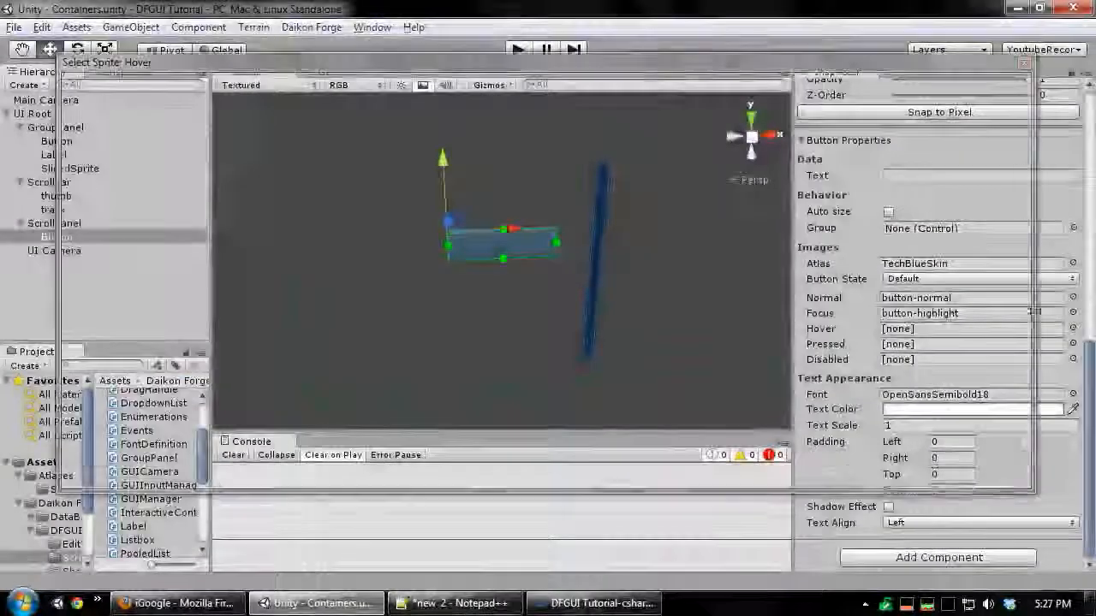
pyautogui.click(396, 162)
pyautogui.click(1073, 343)
pyautogui.click(470, 170)
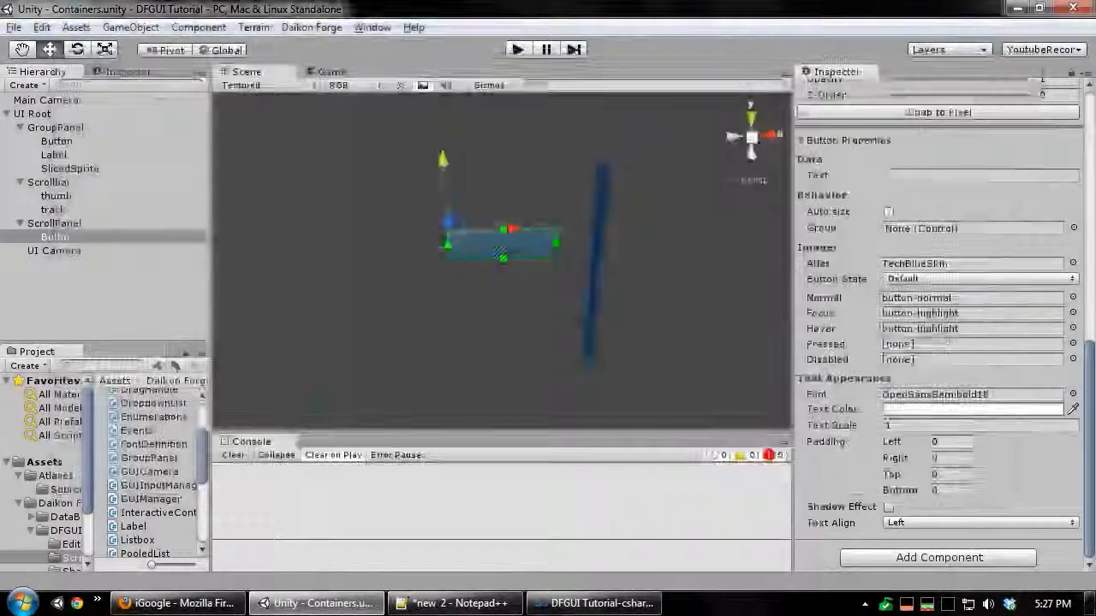
pyautogui.click(1072, 359)
pyautogui.click(315, 195)
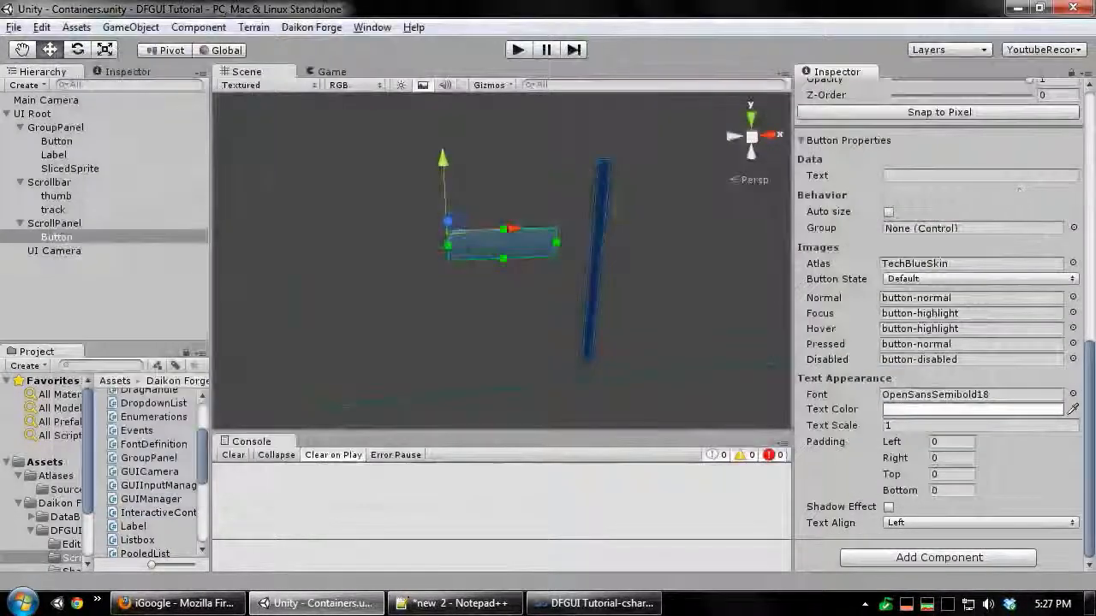
# Set the new button's text to "A button!" and its text alignment to Center
pyautogui.write('A button!')
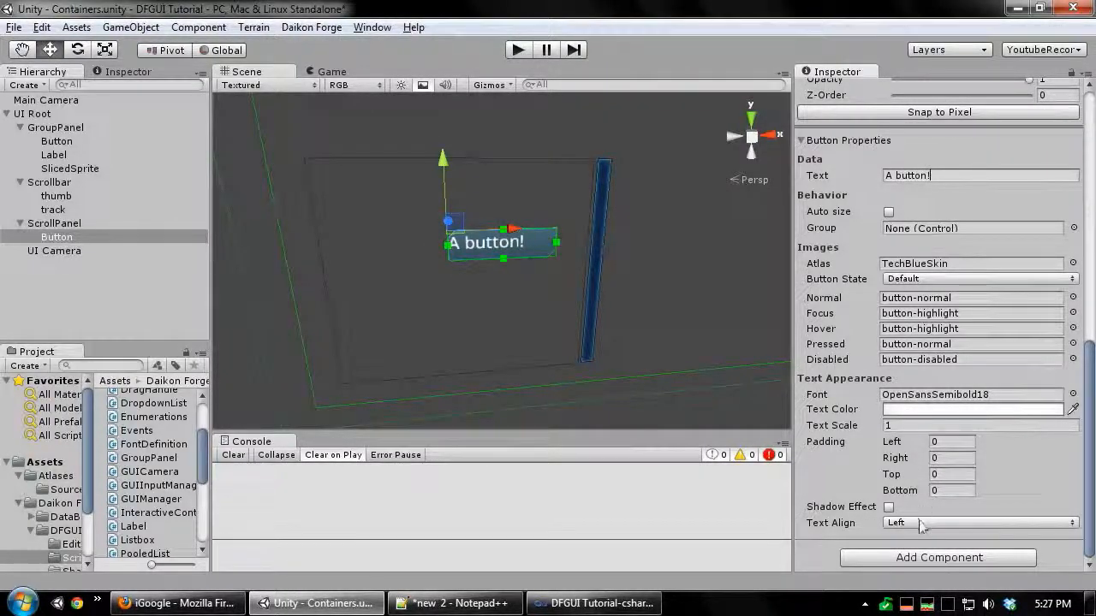
pyautogui.moveTo(660, 306); pyautogui.dragTo(667, 298, button='middle')
# Fit the "A button!" button horizontally to the ScrollPanel
pyautogui.rightClick(515, 224)
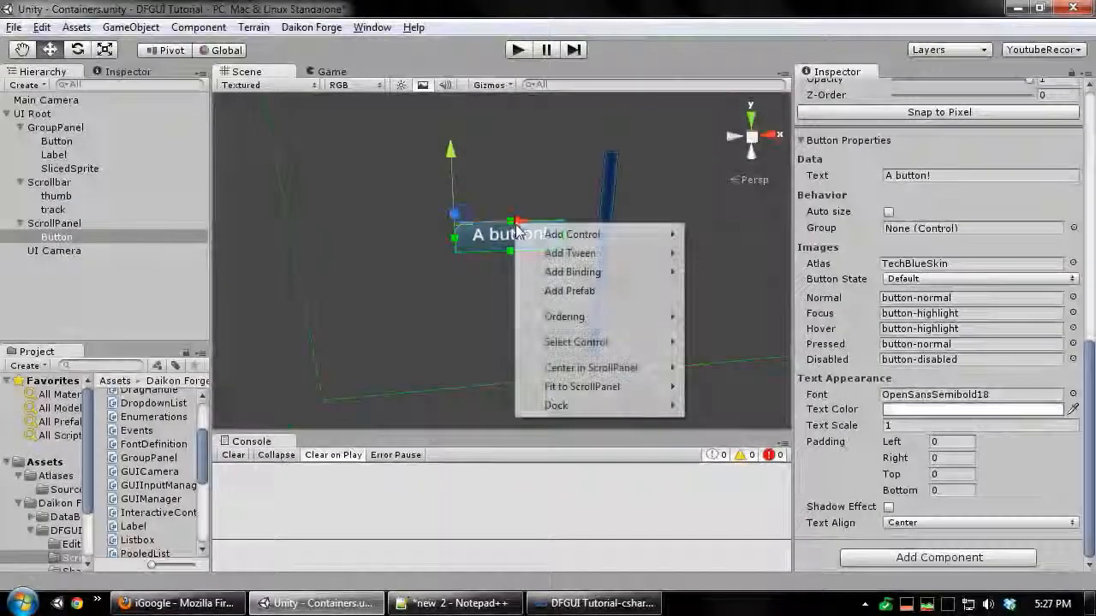
pyautogui.rightClick(504, 240)
pyautogui.moveTo(597, 410)
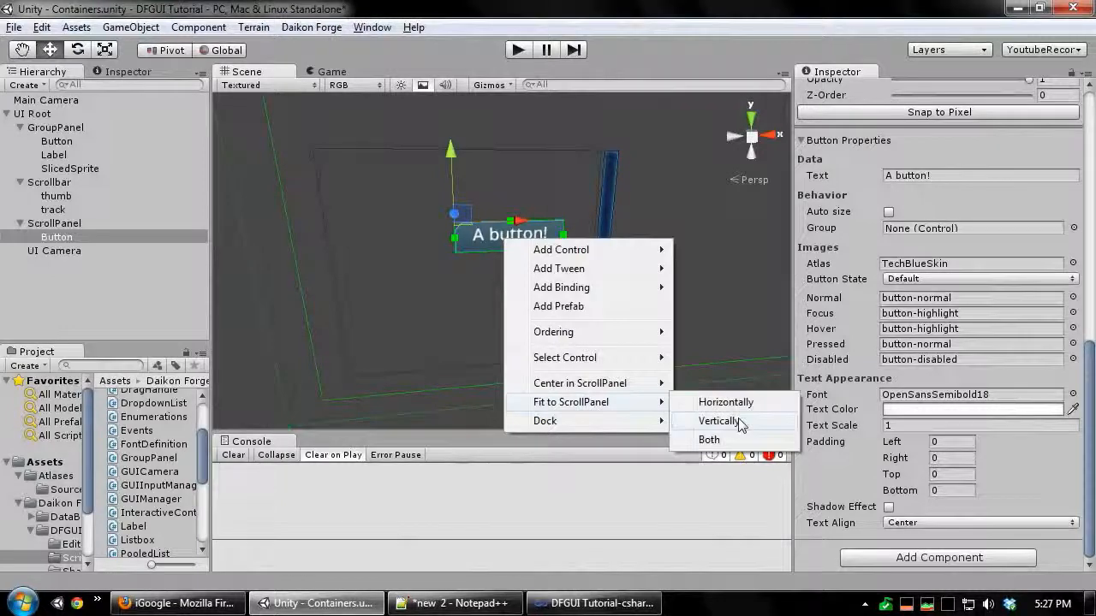
pyautogui.click(726, 403)
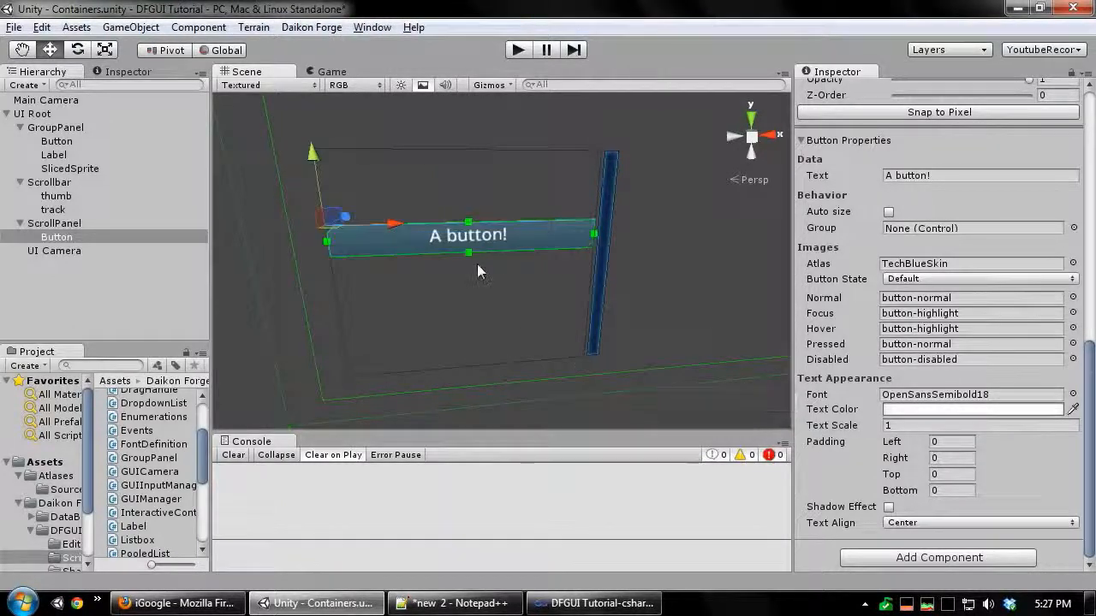
# Duplicate the button inside the ScrollPanel 14 times
pyautogui.click(127, 226)
pyautogui.click(128, 237)
pyautogui.hotkey('ctrl', 'd')
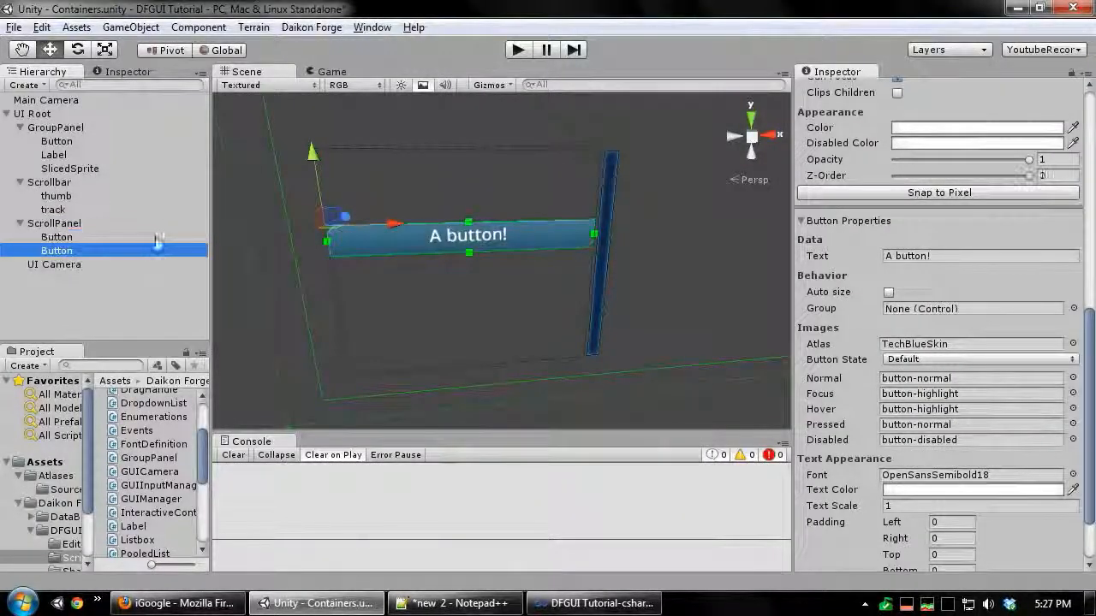
pyautogui.hotkey('ctrl', 'd')
pyautogui.hotkey('ctrl', 'd')
pyautogui.hotkey('ctrl', 'd')
pyautogui.hotkey('ctrl', 'd')
pyautogui.hotkey('ctrl', 'd')
pyautogui.hotkey('ctrl', 'd')
pyautogui.hotkey('ctrl', 'd')
pyautogui.hotkey('ctrl', 'd')
pyautogui.hotkey('ctrl', 'd')
pyautogui.hotkey('ctrl', 'd')
pyautogui.hotkey('ctrl', 'd')
pyautogui.hotkey('ctrl', 'd')
pyautogui.hotkey('ctrl', 'd')
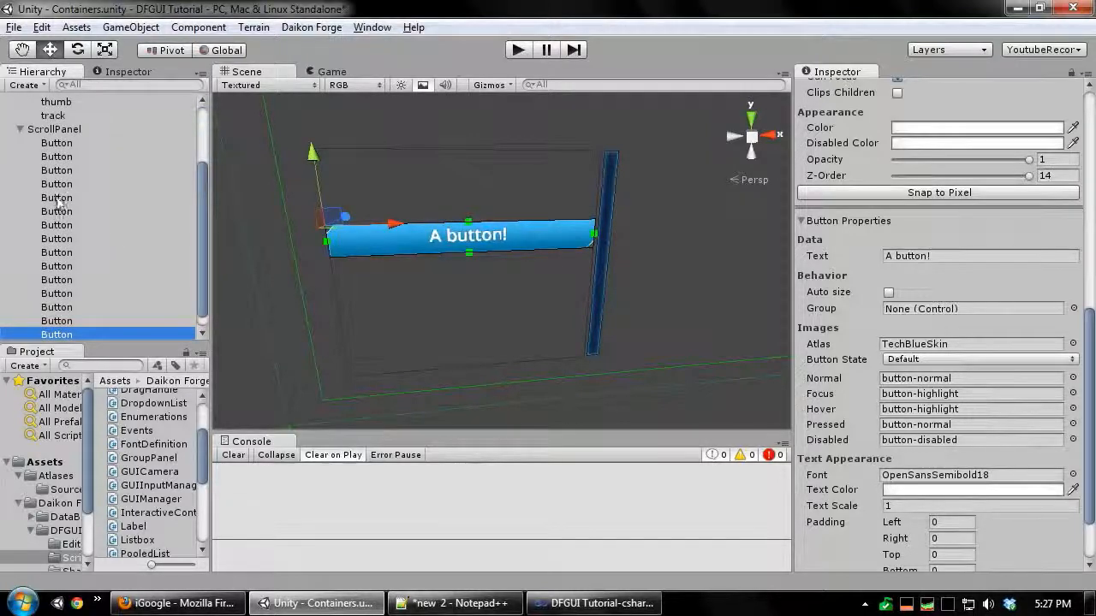
# Enable Auto Layout on the ScrollPanel and set its Flow Direction to Vertical
pyautogui.click(54, 128)
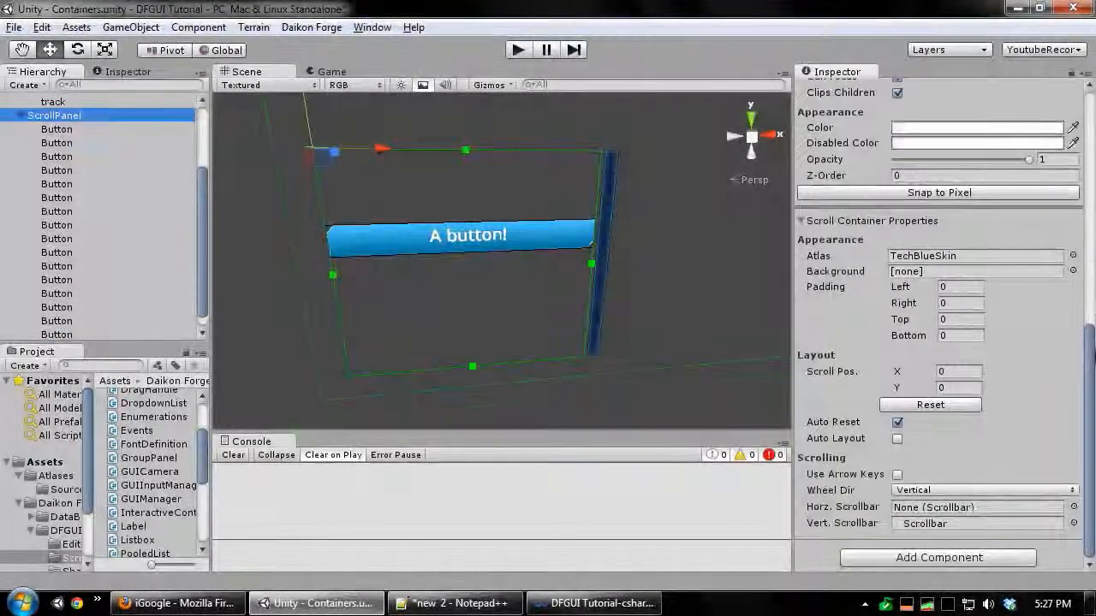
pyautogui.click(839, 458)
pyautogui.click(897, 439)
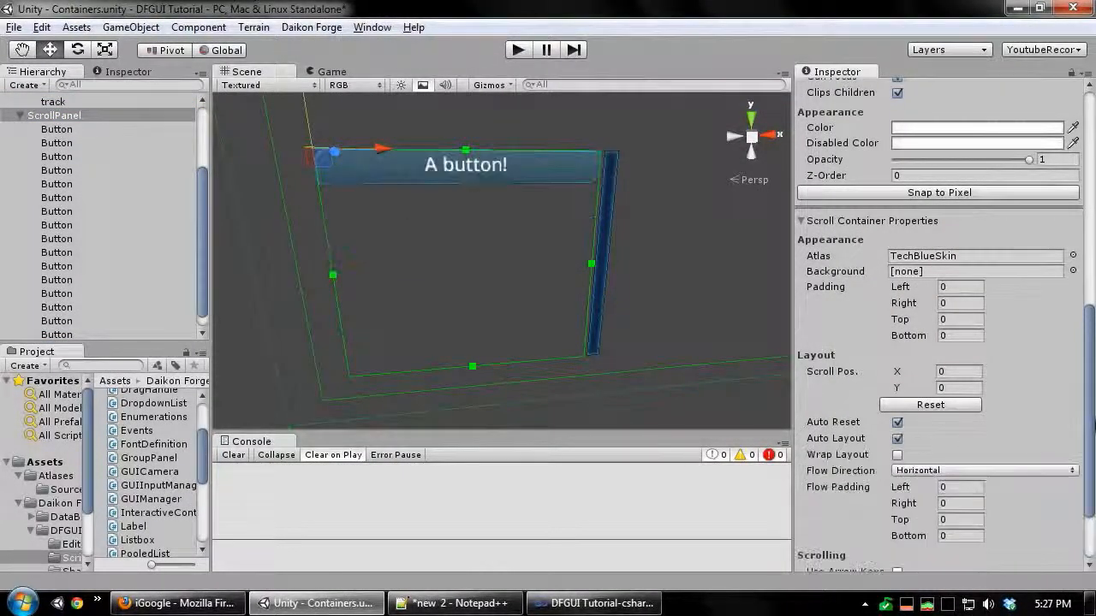
pyautogui.click(950, 470)
pyautogui.click(937, 508)
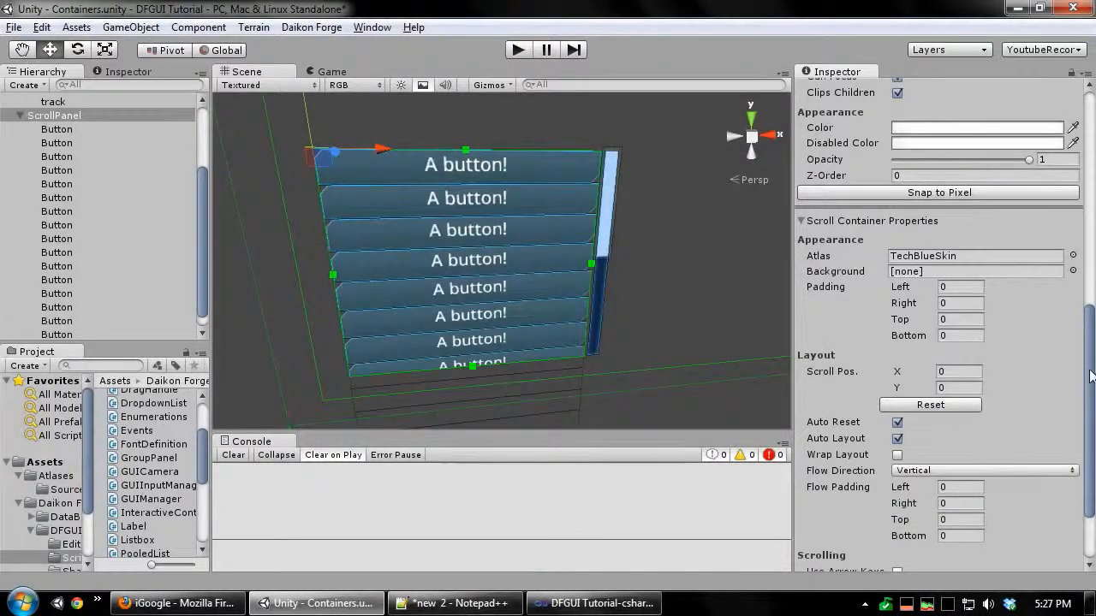
# Change the ScrollPanel's Flow Direction to Horizontal and enable Wrap Layout
pyautogui.moveTo(1092, 377); pyautogui.dragTo(1091, 415)
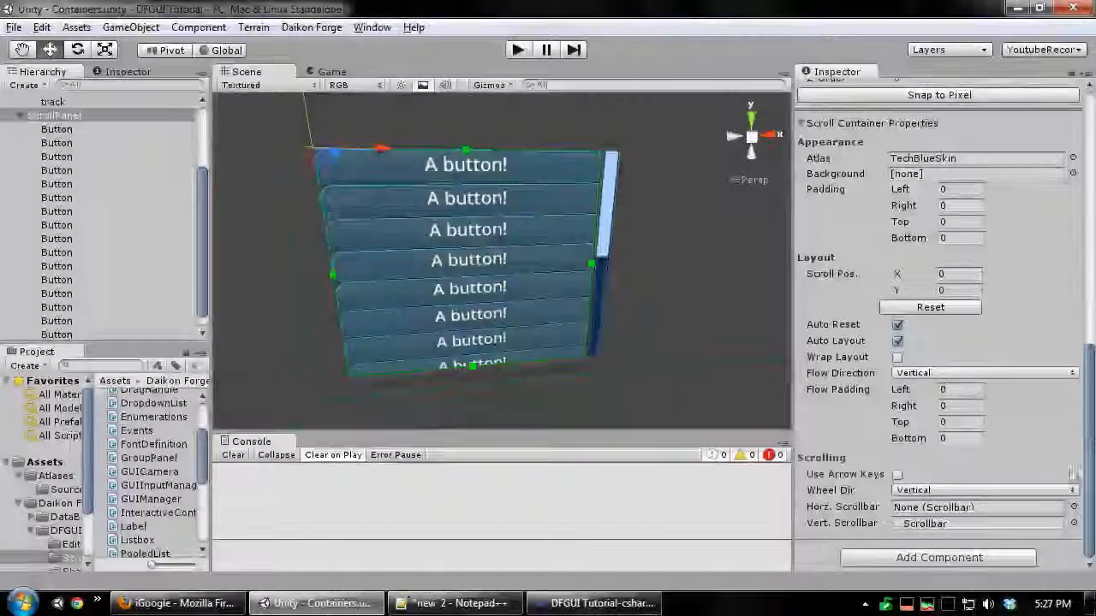
pyautogui.click(918, 374)
pyautogui.click(923, 392)
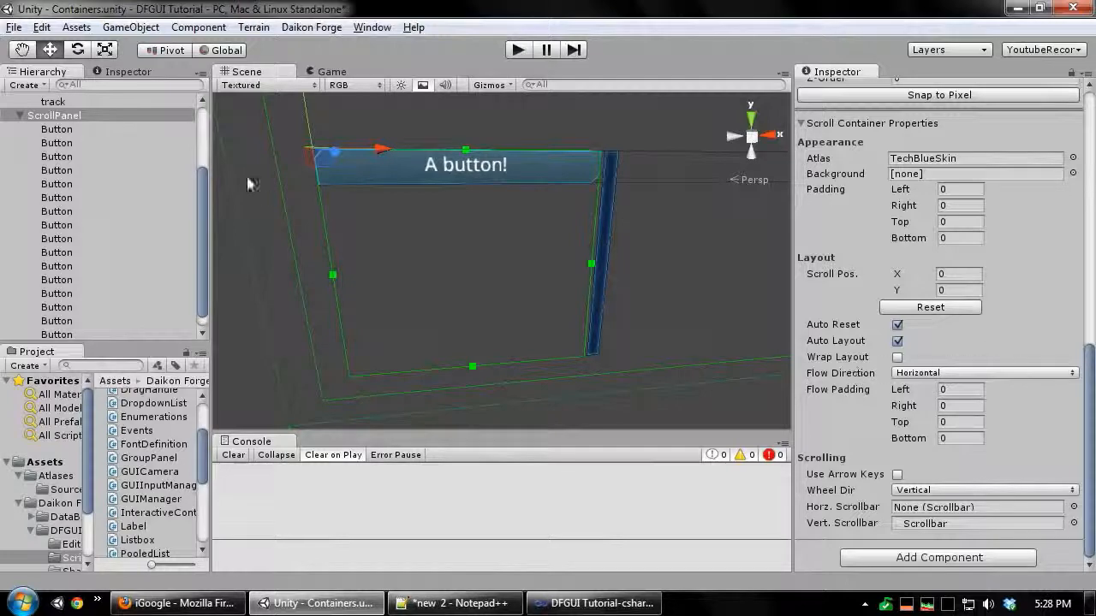
pyautogui.moveTo(540, 231); pyautogui.dragTo(523, 230, button='middle')
pyautogui.scroll(-6, 593, 218)
pyautogui.scroll(3, 578, 251)
pyautogui.moveTo(577, 251); pyautogui.dragTo(539, 252, button='middle')
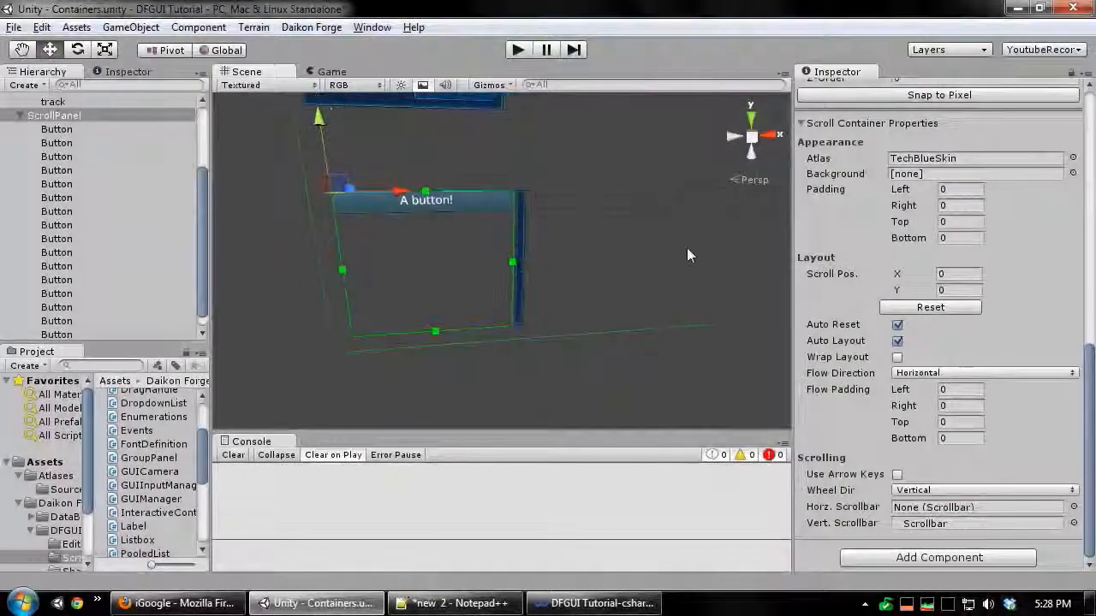
pyautogui.click(897, 358)
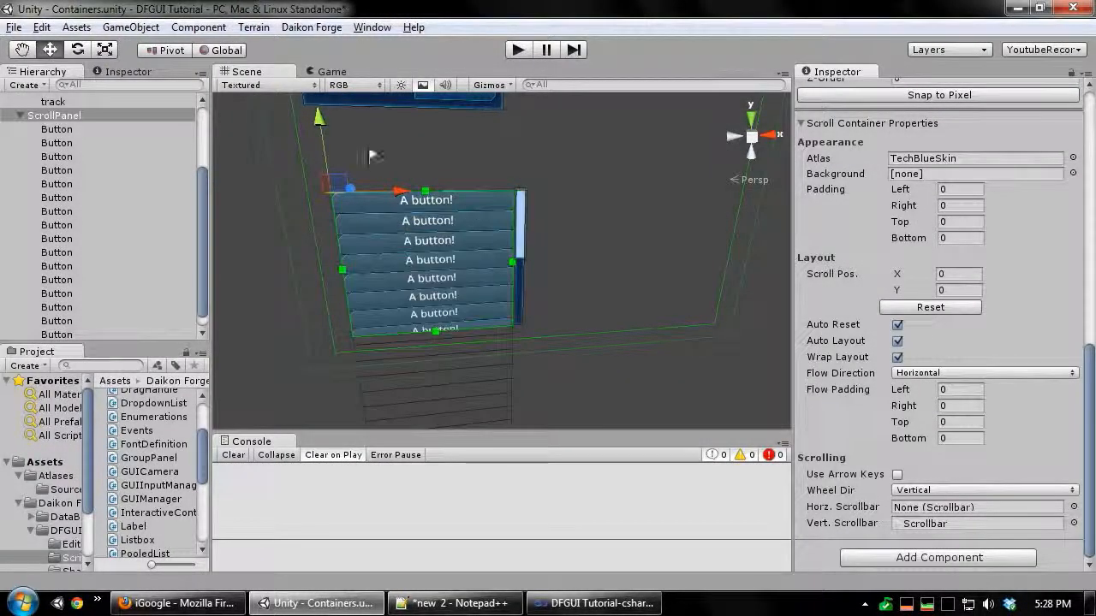
# Narrow the first two buttons in the ScrollPanel so they sit side by side in the first row
pyautogui.click(449, 202)
pyautogui.moveTo(449, 214); pyautogui.dragTo(496, 259, button='middle')
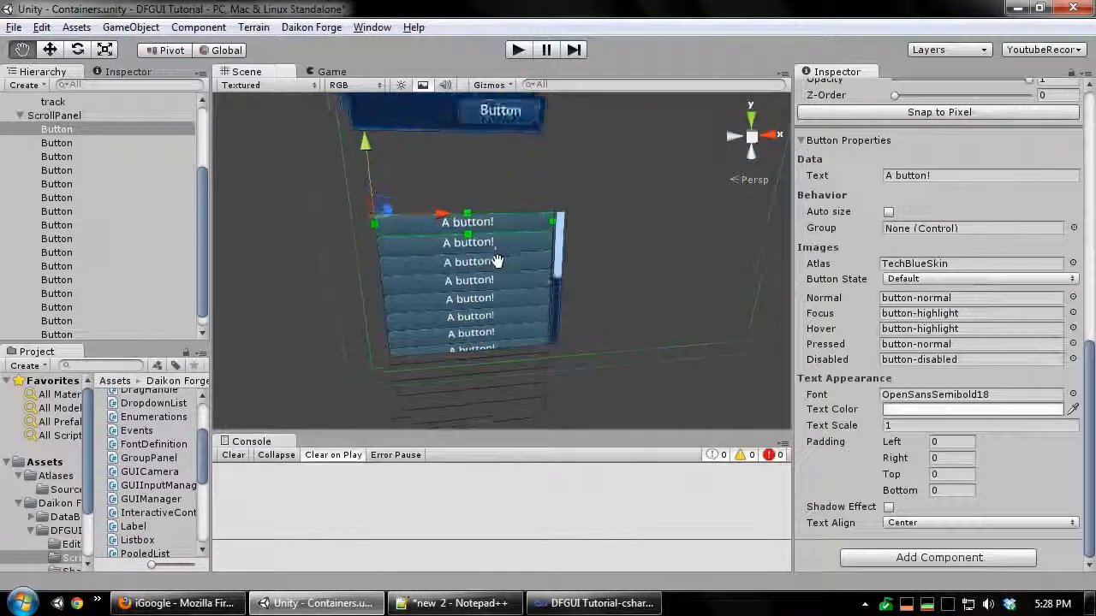
pyautogui.scroll(4, 497, 259)
pyautogui.moveTo(594, 220); pyautogui.dragTo(436, 230)
pyautogui.click(489, 260)
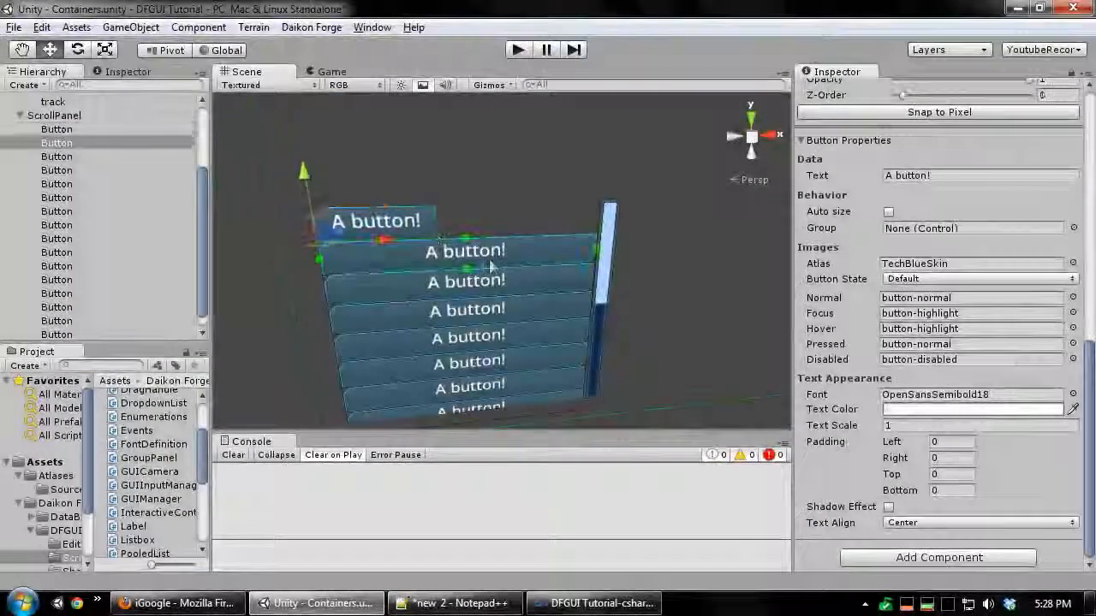
pyautogui.moveTo(594, 250)
pyautogui.mouseDown()
pyautogui.moveTo(465, 249)
pyautogui.moveTo(596, 239)
pyautogui.mouseUp()
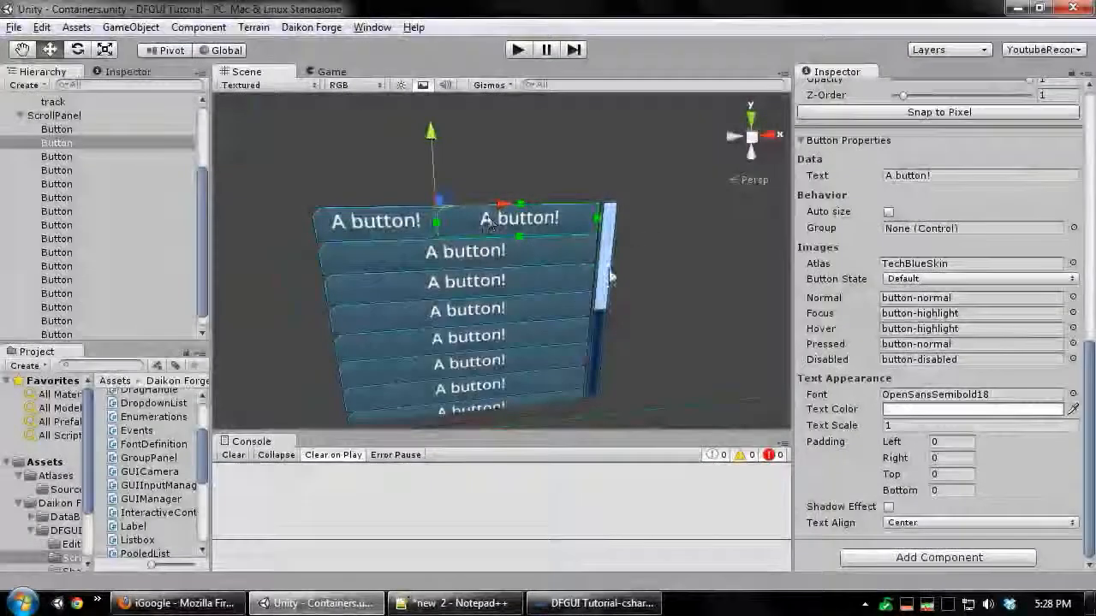
pyautogui.moveTo(524, 294); pyautogui.dragTo(569, 292, button='middle')
pyautogui.scroll(3, 569, 292)
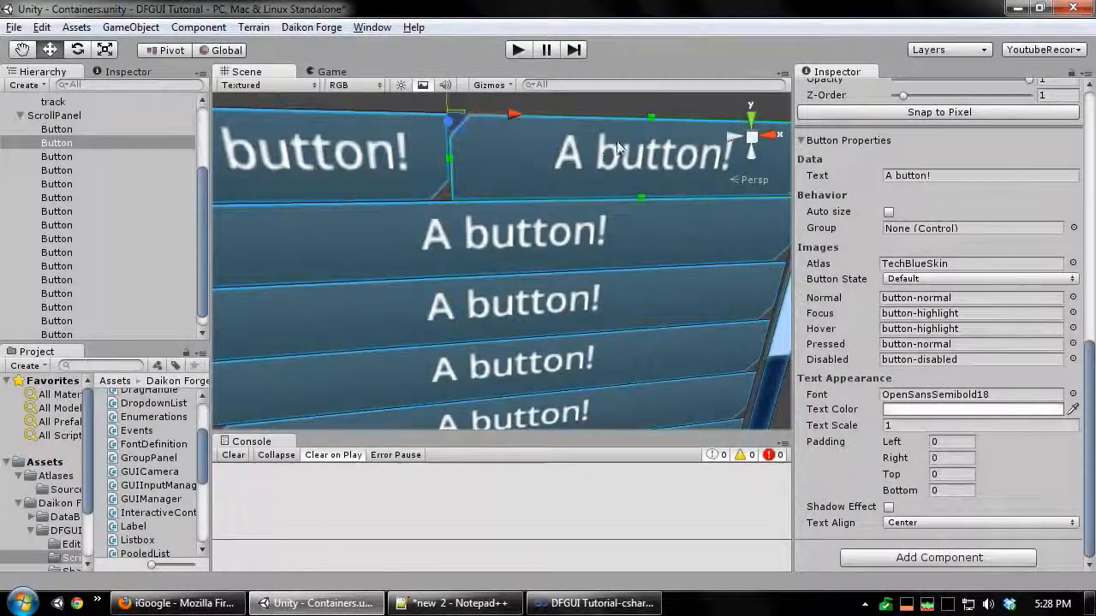
pyautogui.scroll(-3, 423, 269)
pyautogui.scroll(1, 454, 265)
pyautogui.scroll(-4, 485, 263)
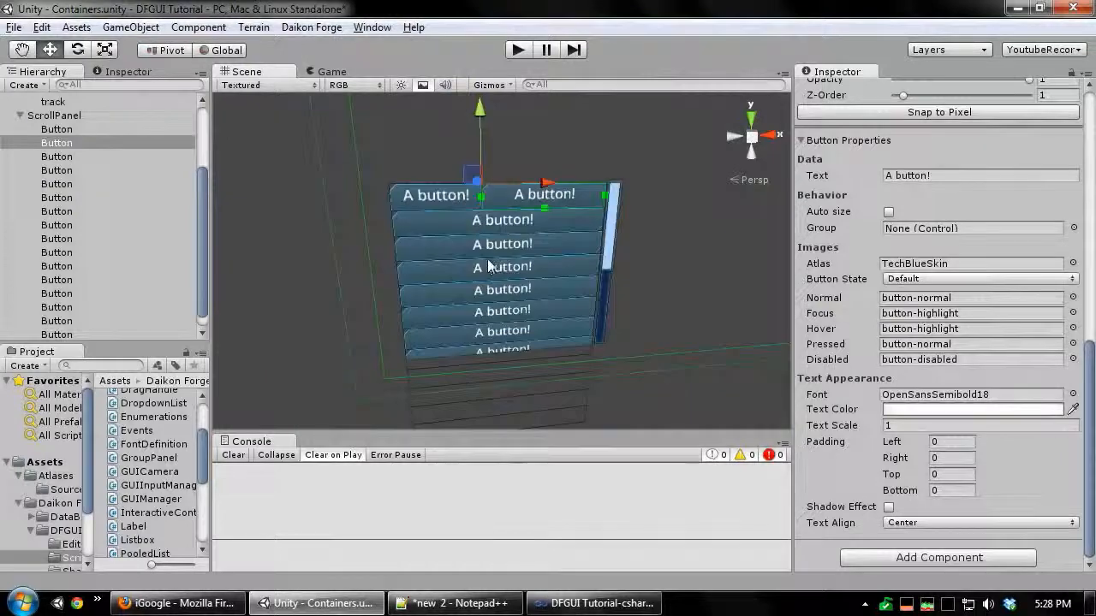
# Undo the width changes on the ScrollPanel's first two buttons
pyautogui.hotkey('ctrl', 'z')
pyautogui.hotkey('ctrl', 'z')
pyautogui.hotkey('ctrl', 'z')
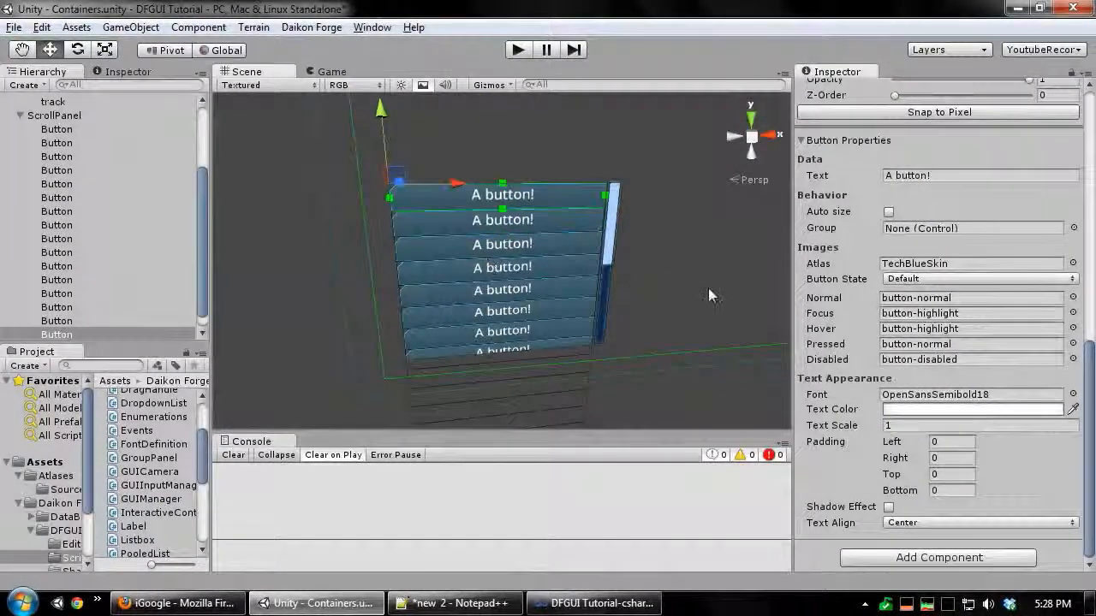
# Run the scene, test wheel scrolling through the ScrollPanel's buttons, and stop play mode
pyautogui.scroll(-3, 625, 383)
pyautogui.click(636, 340)
pyautogui.moveTo(636, 340); pyautogui.dragTo(619, 340, button='middle')
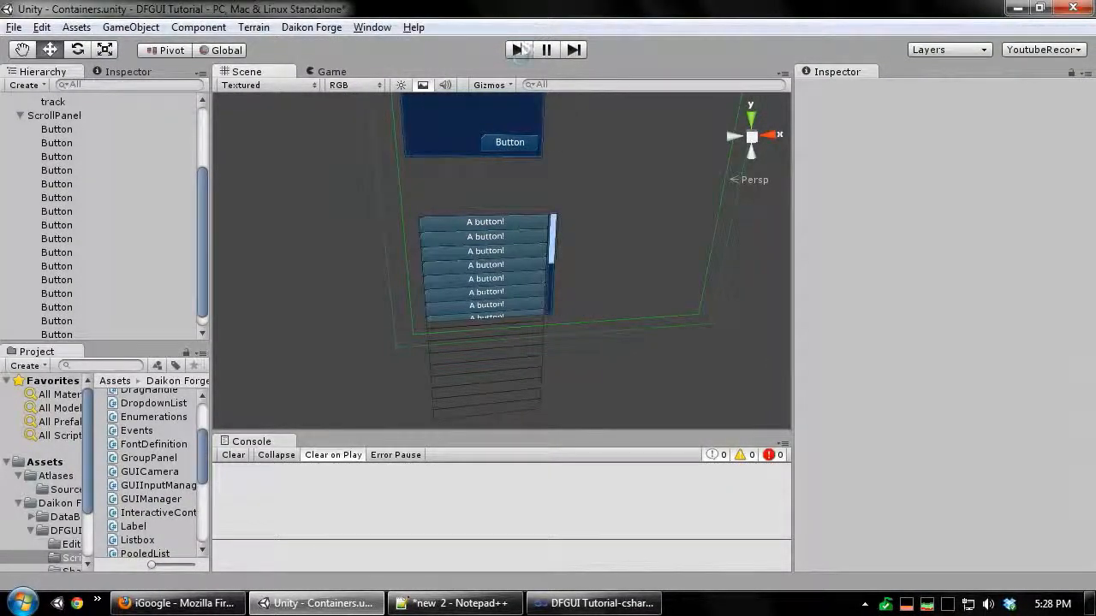
pyautogui.click(518, 49)
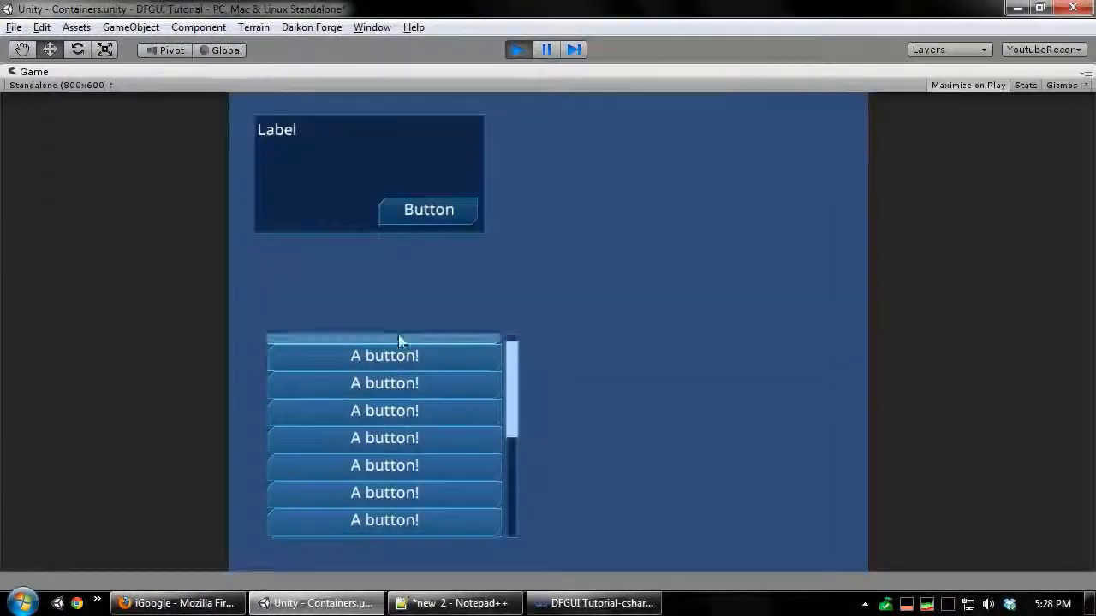
pyautogui.scroll(-3, 408, 513)
pyautogui.scroll(2, 440, 460)
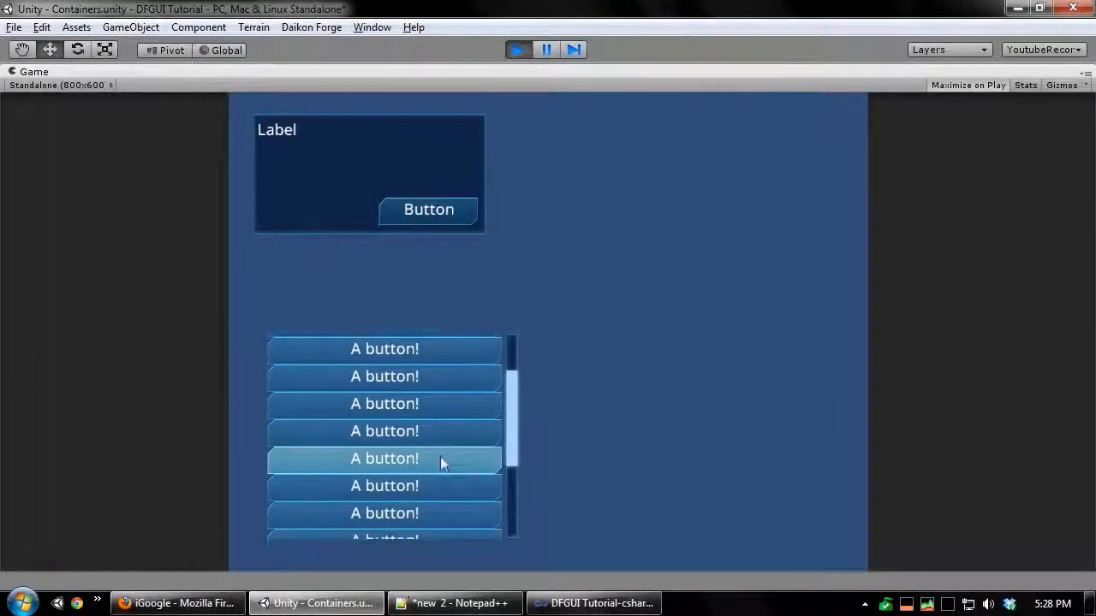
pyautogui.scroll(2, 440, 462)
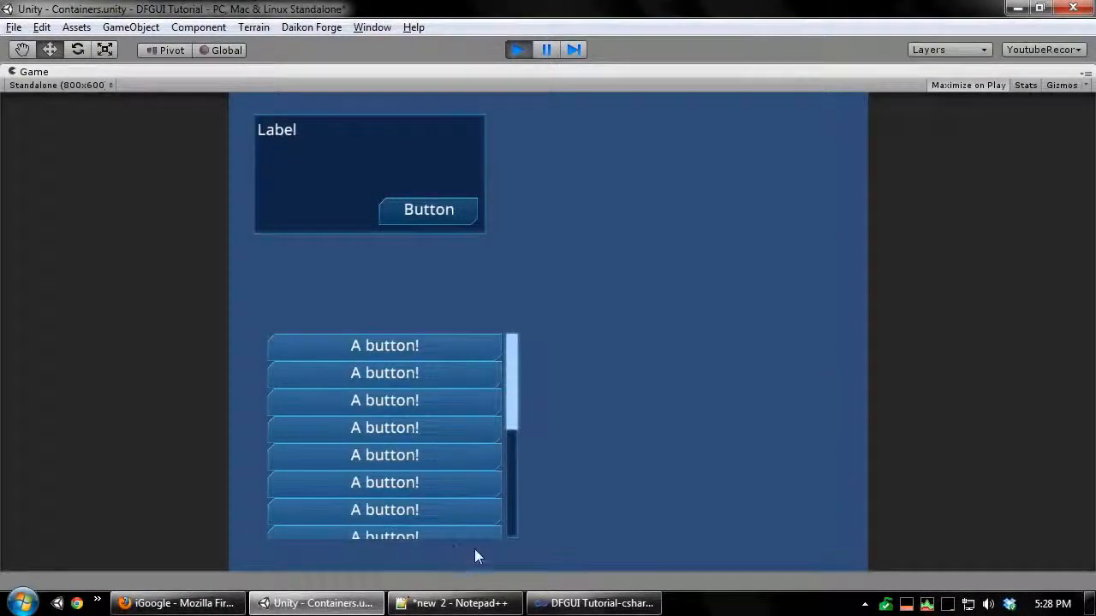
pyautogui.scroll(-2, 458, 428)
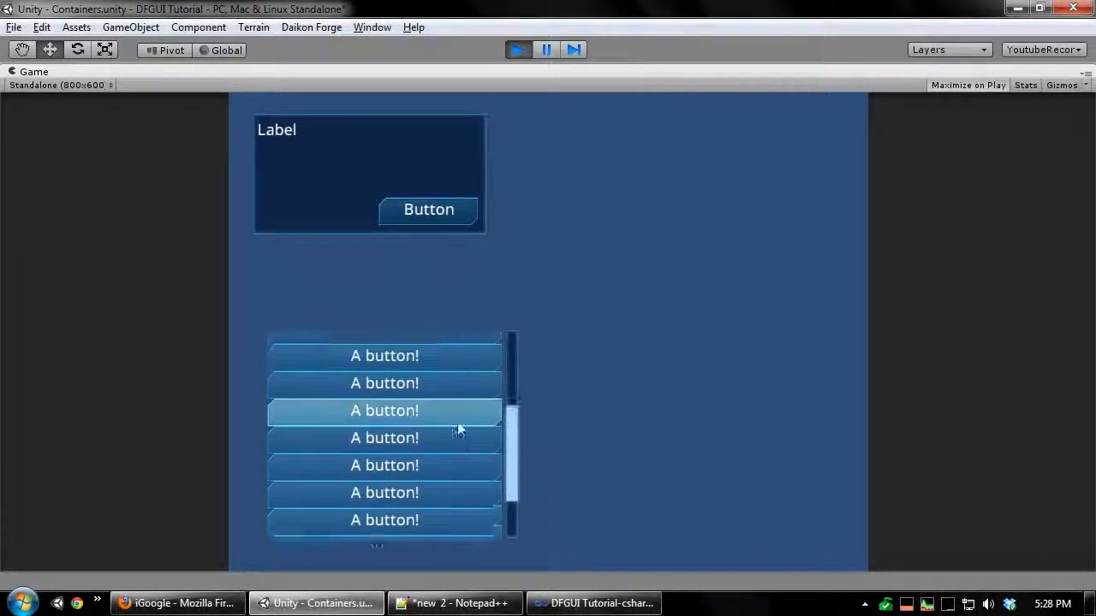
pyautogui.scroll(-2, 457, 480)
pyautogui.click(517, 51)
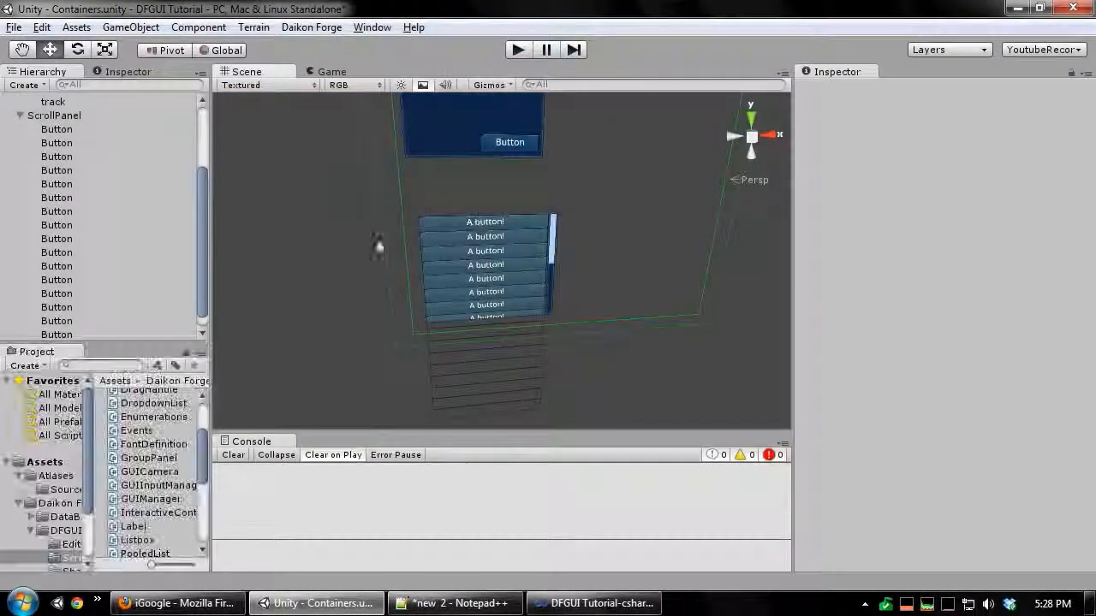
# Collapse the GroupPanel, Scrollbar and ScrollPanel entries in the hierarchy with the UI Root selected
pyautogui.moveTo(408, 284); pyautogui.dragTo(311, 279, button='middle')
pyautogui.moveTo(556, 270); pyautogui.dragTo(519, 320, button='middle')
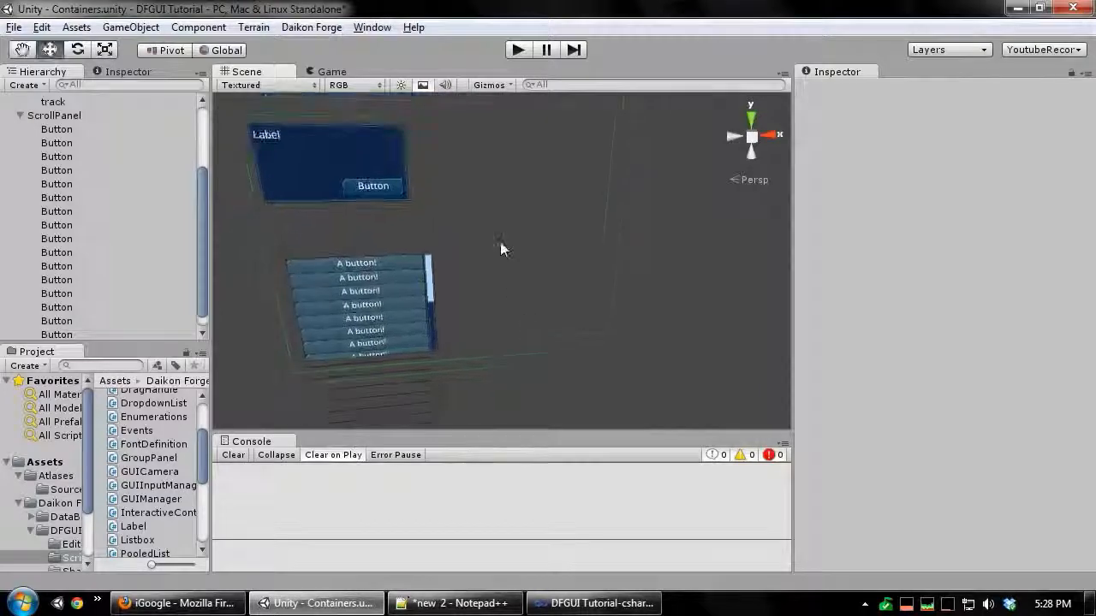
pyautogui.click(500, 247)
pyautogui.rightClick(563, 187)
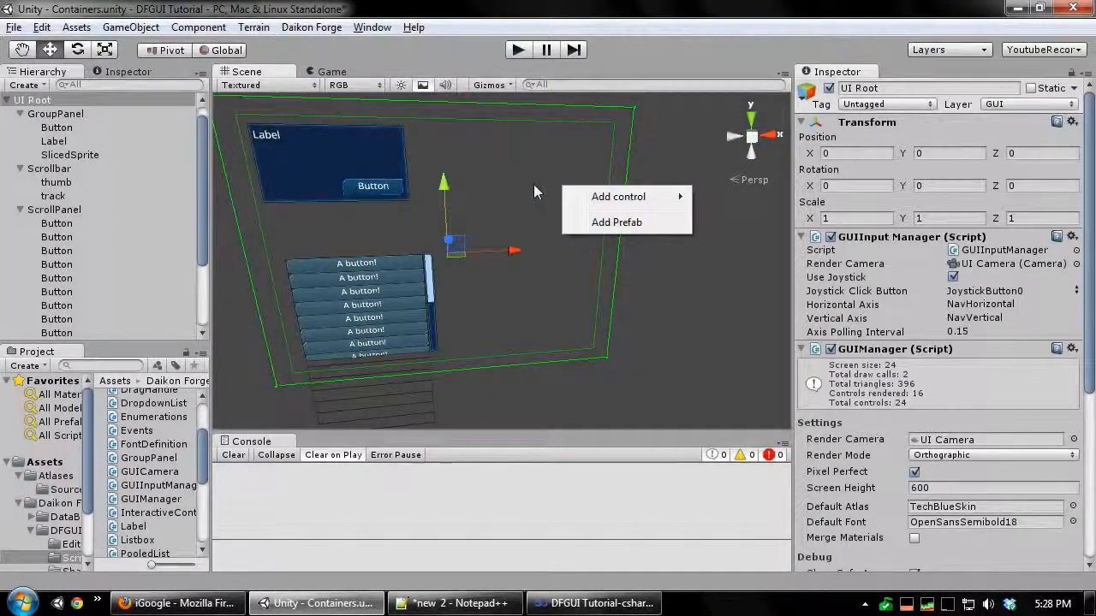
pyautogui.click(19, 113)
pyautogui.click(20, 113)
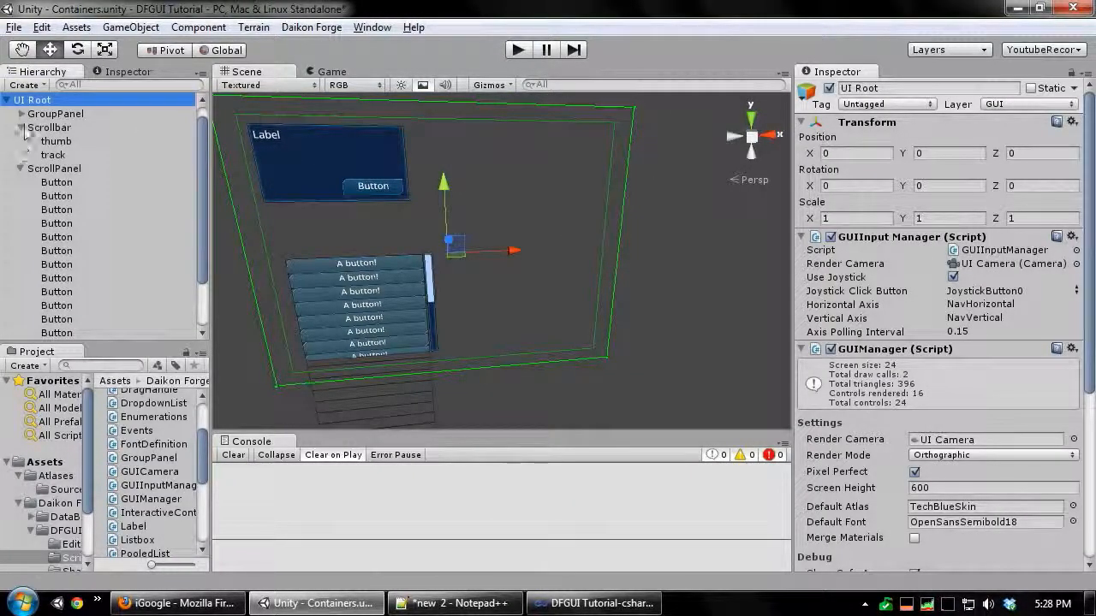
pyautogui.click(20, 127)
pyautogui.click(20, 140)
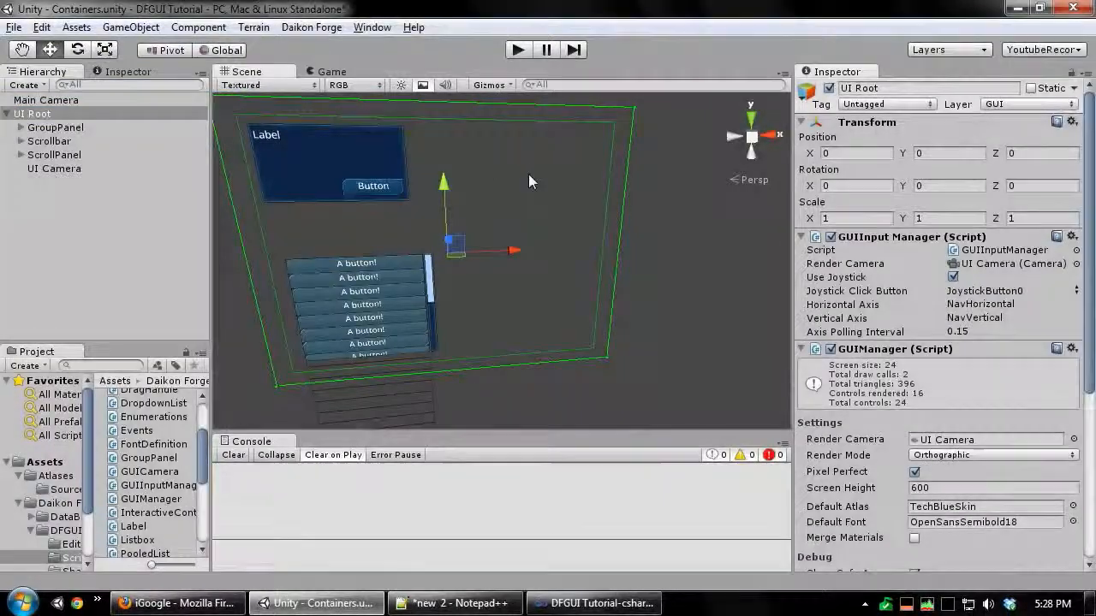
# Add a Tab Strip to the UI Root, placed beside the GroupPanel at about Left 395, Top 50, and widened to about 341
pyautogui.rightClick(496, 186)
pyautogui.moveTo(591, 198)
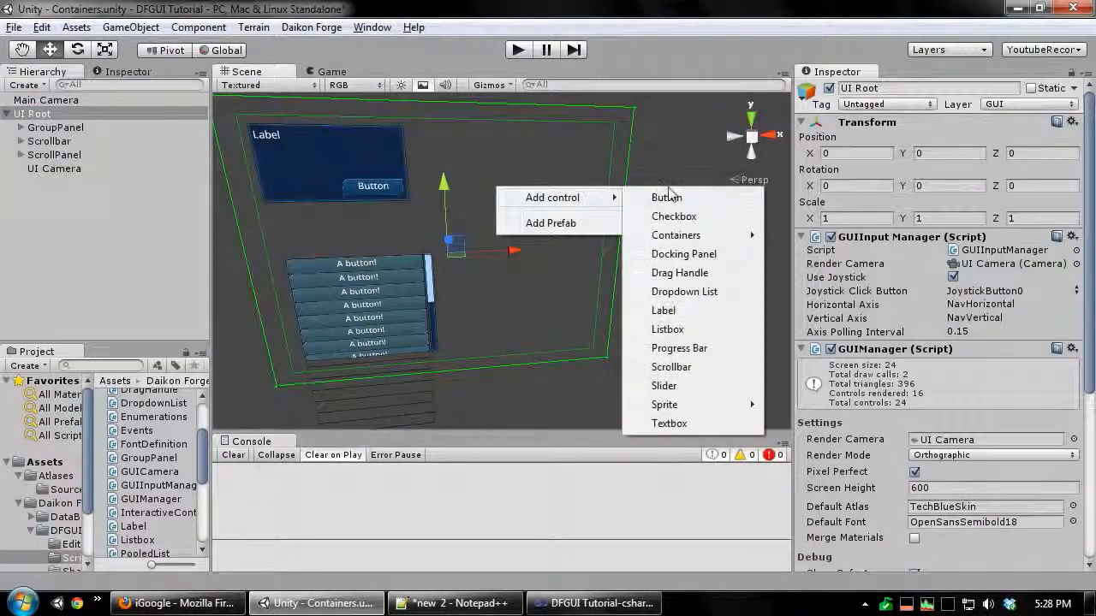
pyautogui.moveTo(695, 235)
pyautogui.moveTo(847, 272)
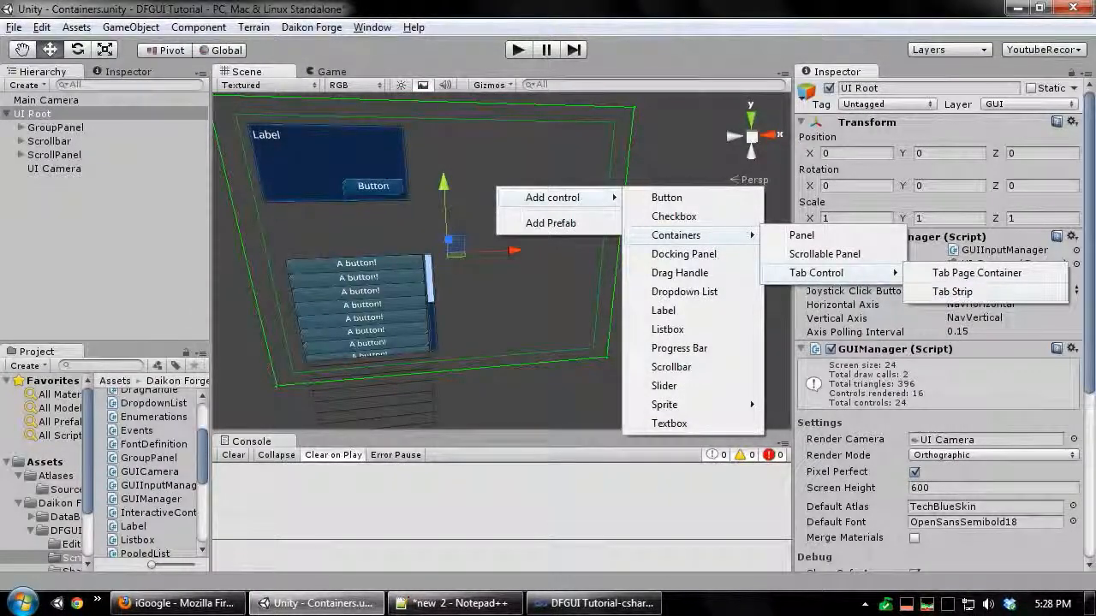
pyautogui.click(952, 292)
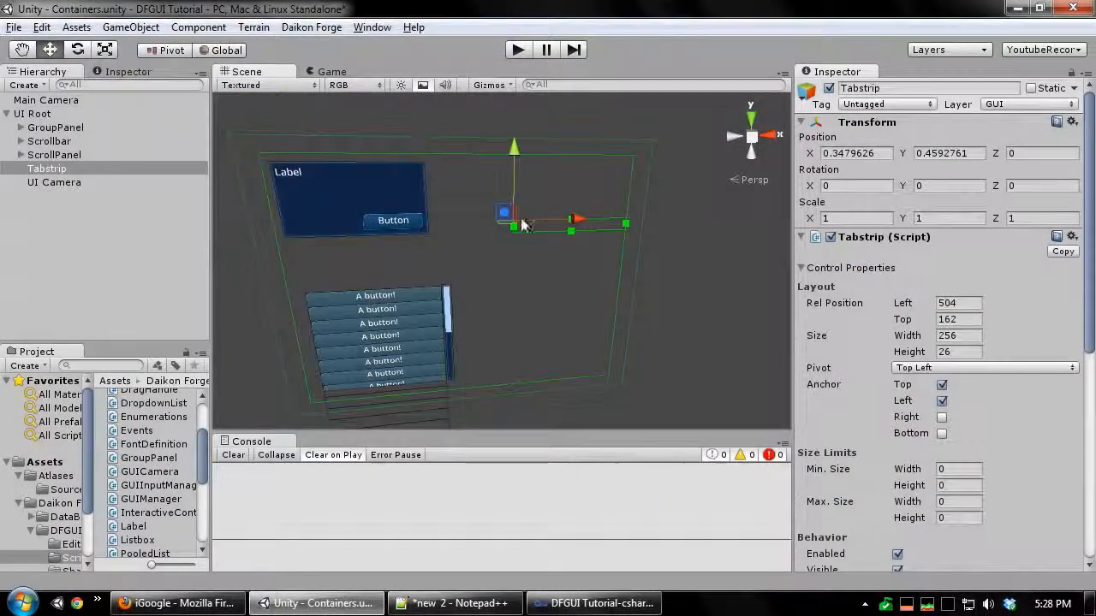
pyautogui.moveTo(466, 158); pyautogui.dragTo(446, 154)
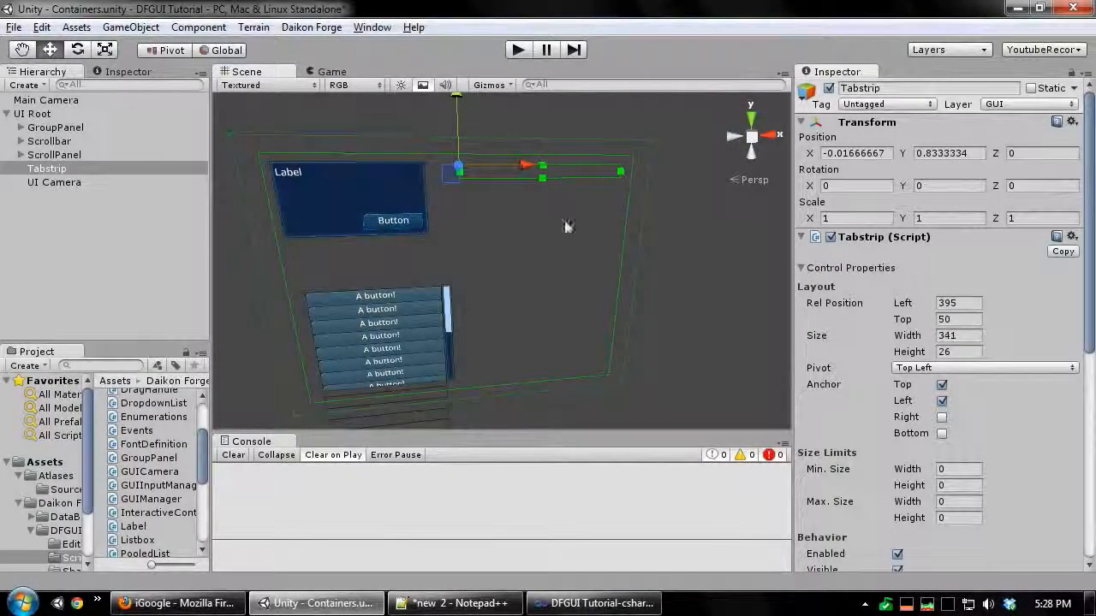
# Add a Tab Page Container to the UI Root, just below the tab strip at about Left 441, Top 115
pyautogui.scroll(3, 566, 224)
pyautogui.click(478, 173)
pyautogui.rightClick(478, 172)
pyautogui.moveTo(588, 182)
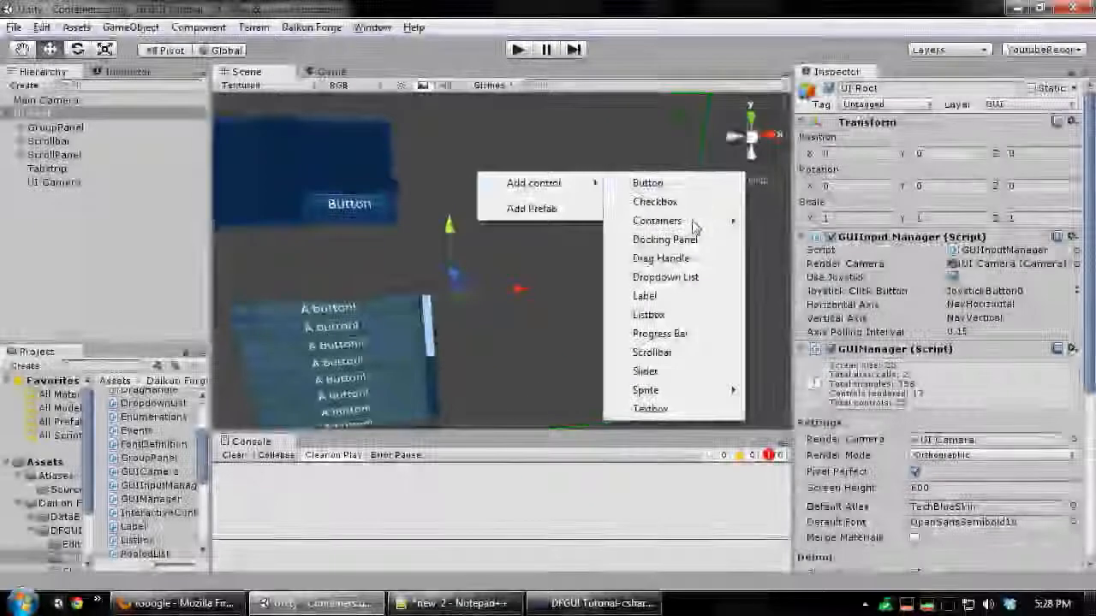
pyautogui.moveTo(693, 224)
pyautogui.moveTo(805, 257)
pyautogui.click(933, 256)
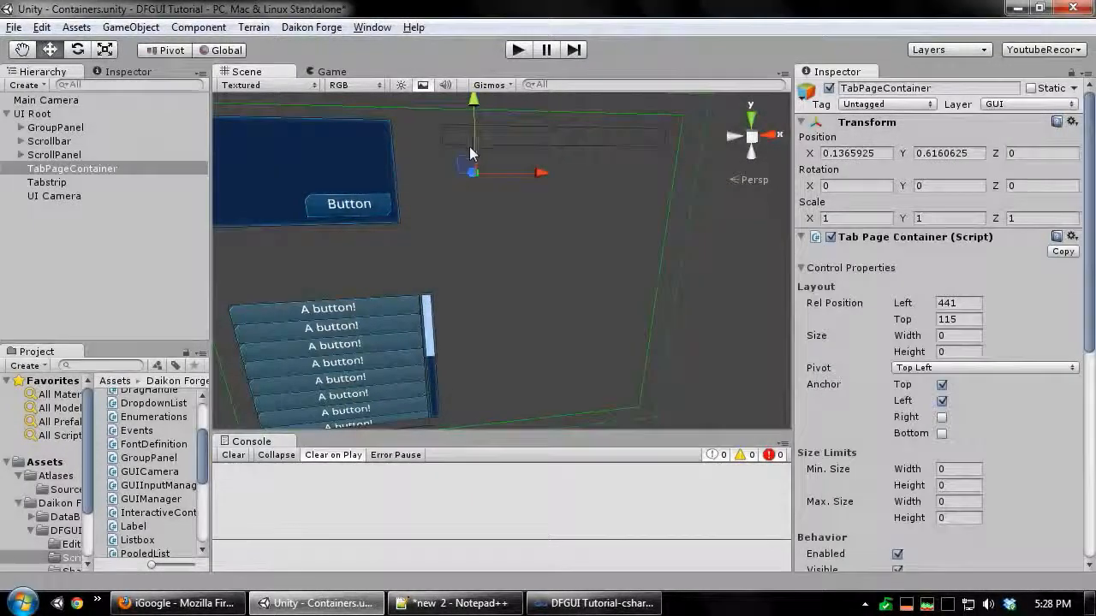
pyautogui.scroll(-8, 931, 310)
pyautogui.scroll(9, 941, 325)
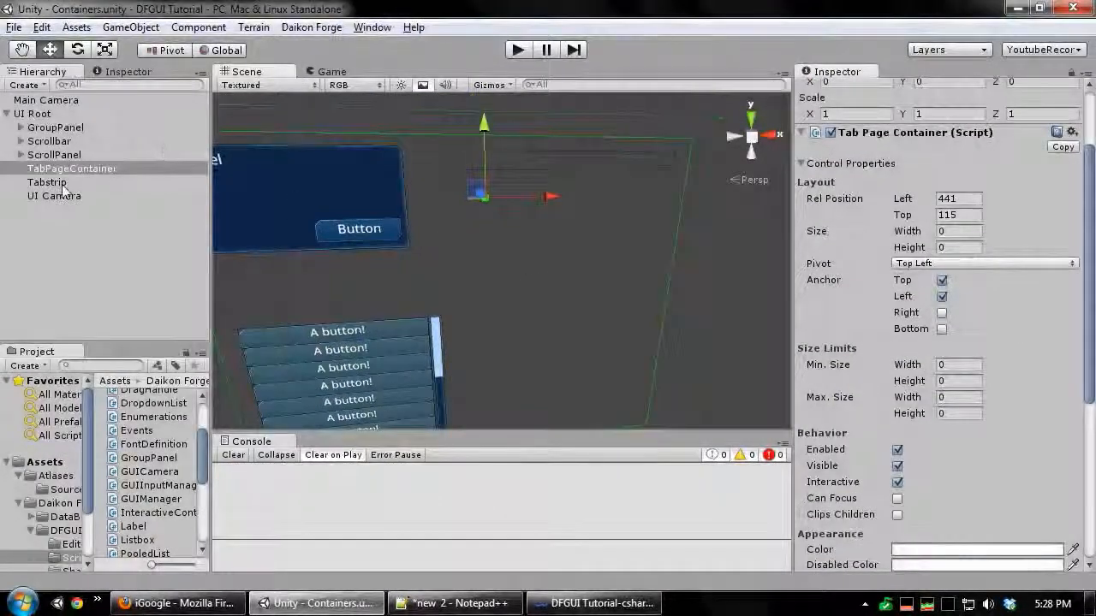
# Set the TabPageContainer's size to 100 wide and 100 high
pyautogui.click(97, 171)
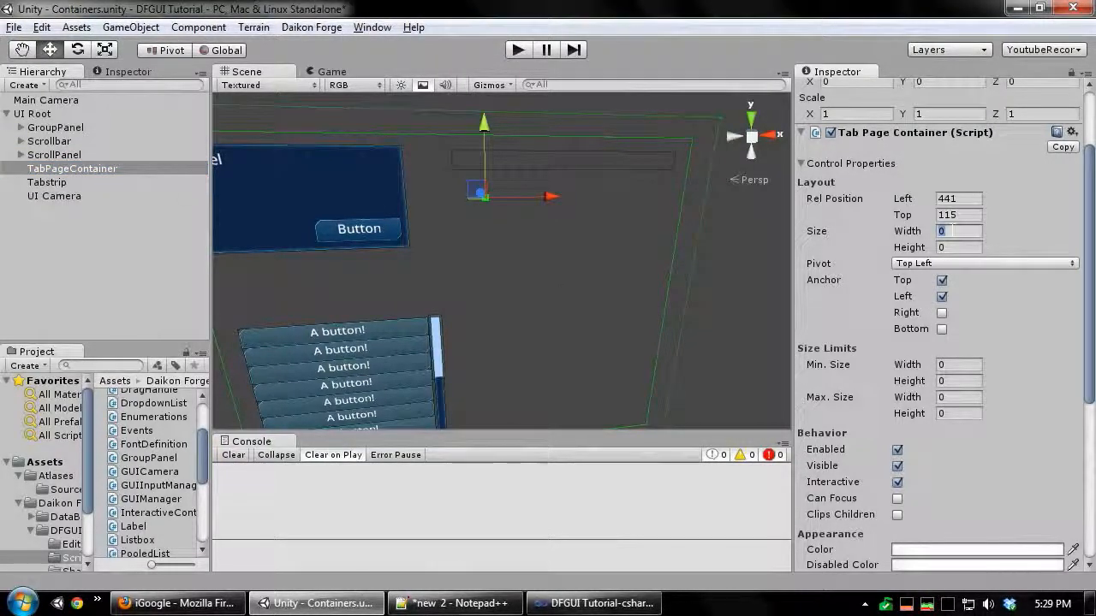
pyautogui.write('1001')
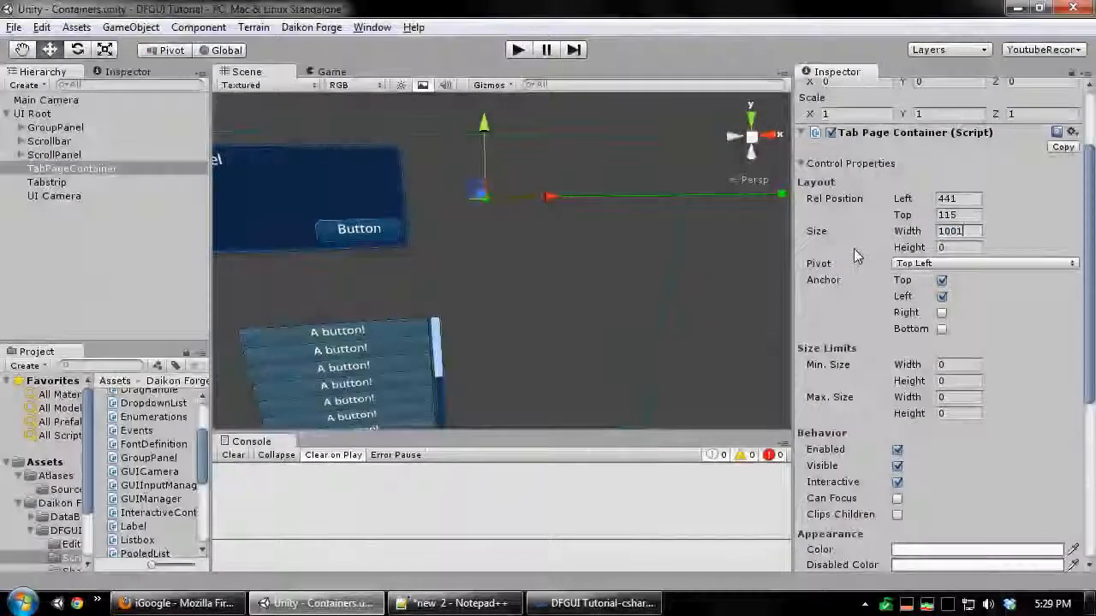
pyautogui.press('Tab')
pyautogui.write('100')
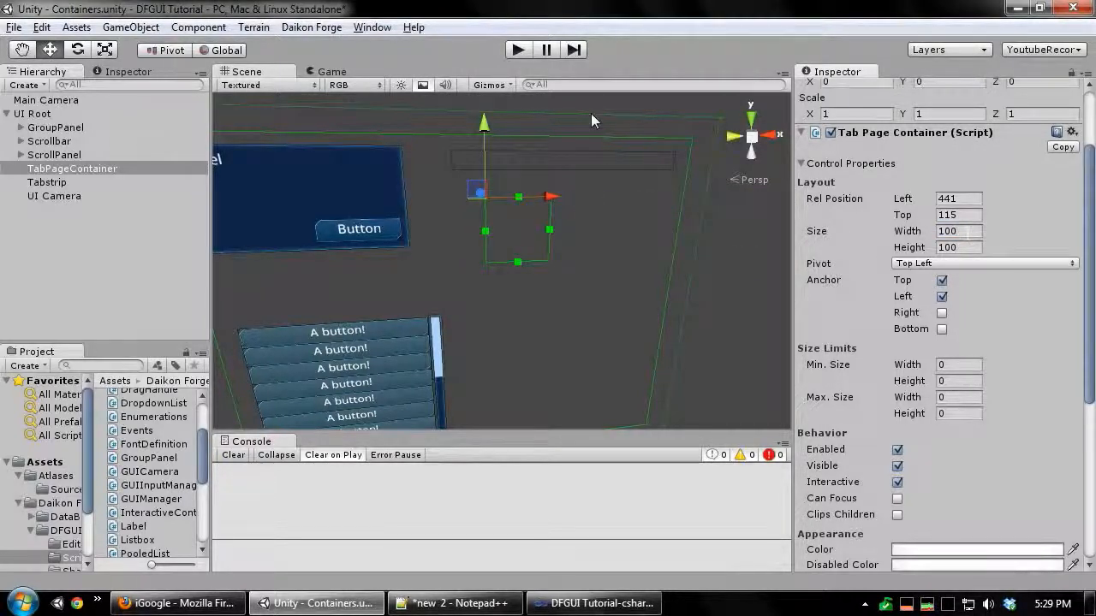
# Move the TabPageContainer directly beneath the tab strip at about Left 396, Top 83, and resize it to about 340 by 205
pyautogui.scroll(4, 465, 184)
pyautogui.moveTo(448, 224); pyautogui.dragTo(488, 266, button='middle')
pyautogui.moveTo(496, 188); pyautogui.dragTo(460, 146)
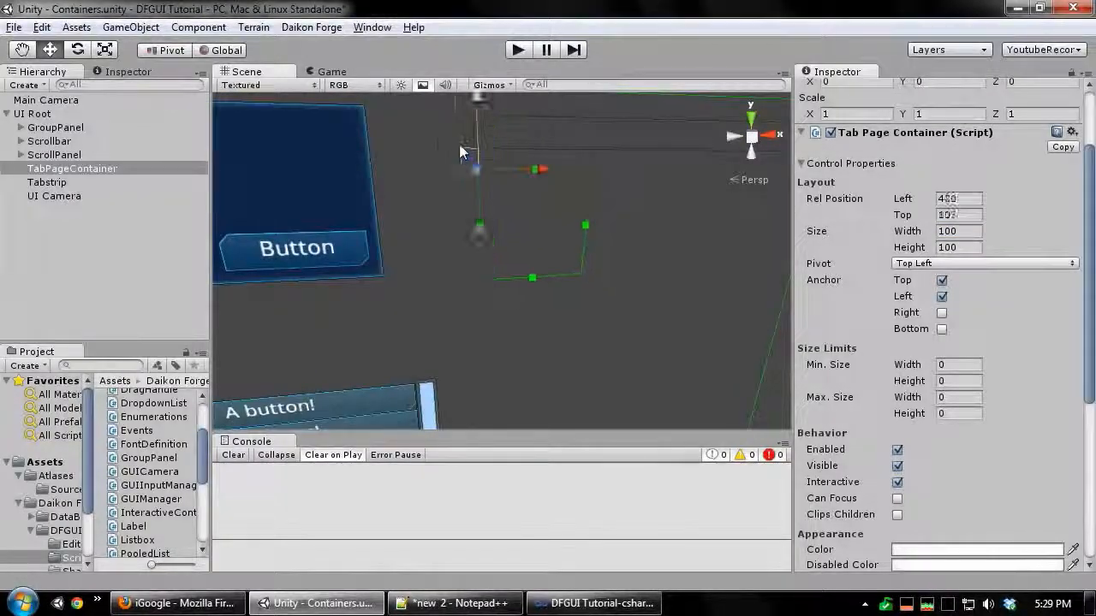
pyautogui.moveTo(442, 137); pyautogui.dragTo(249, 120, button='middle')
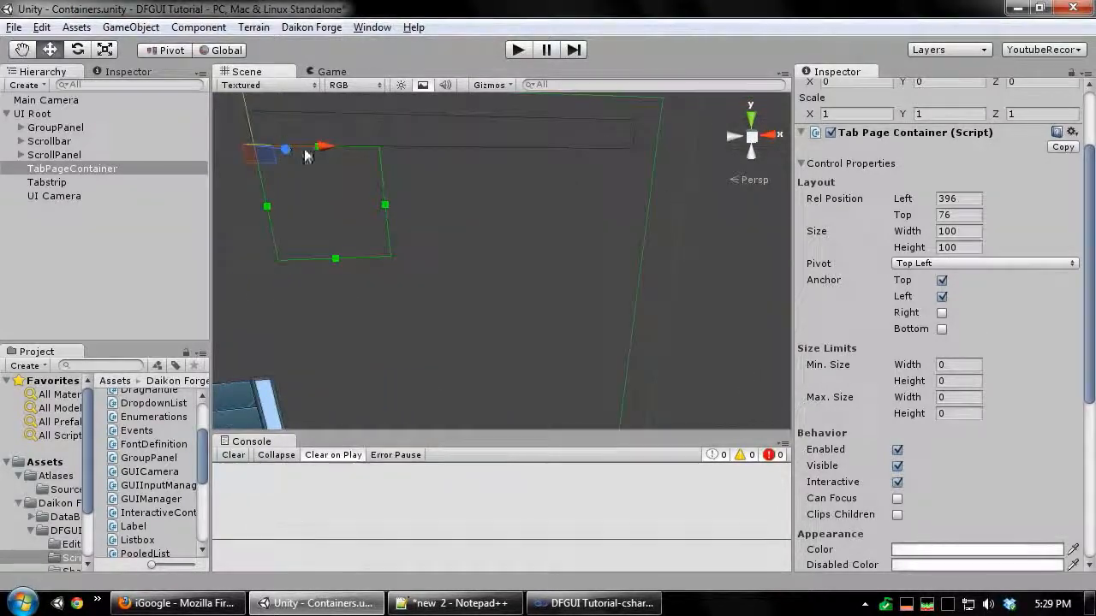
pyautogui.click(241, 112)
pyautogui.click(285, 168)
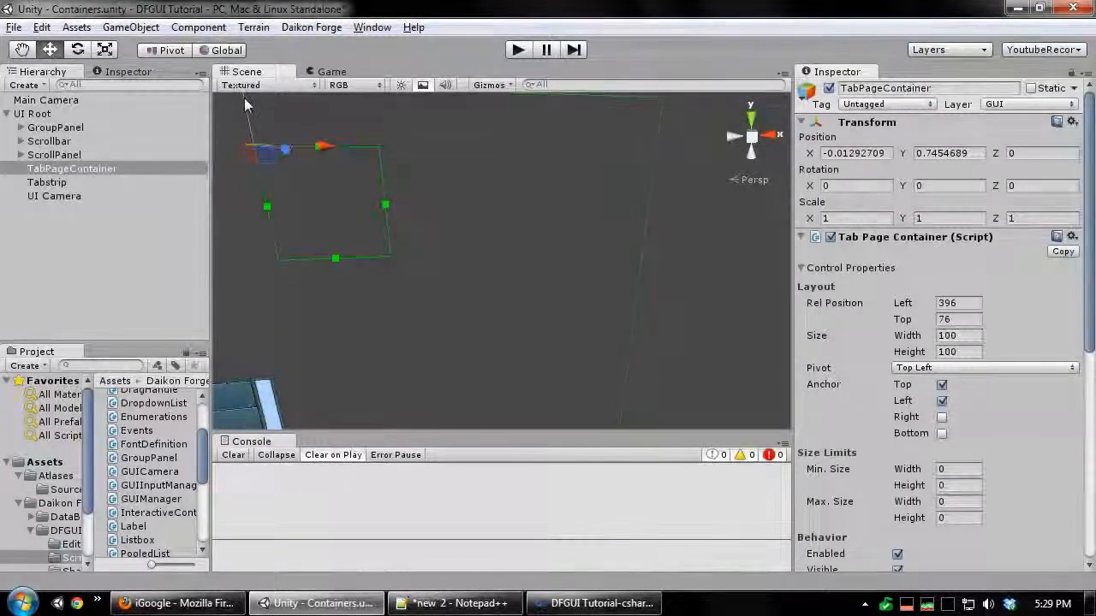
pyautogui.moveTo(244, 97); pyautogui.dragTo(244, 104)
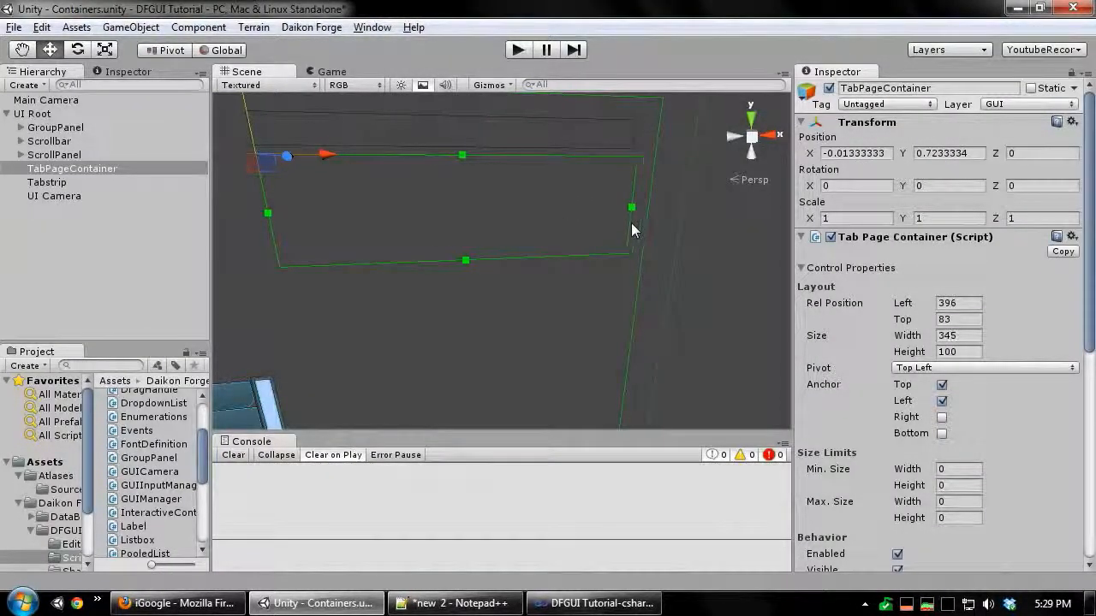
pyautogui.moveTo(631, 224); pyautogui.dragTo(627, 223)
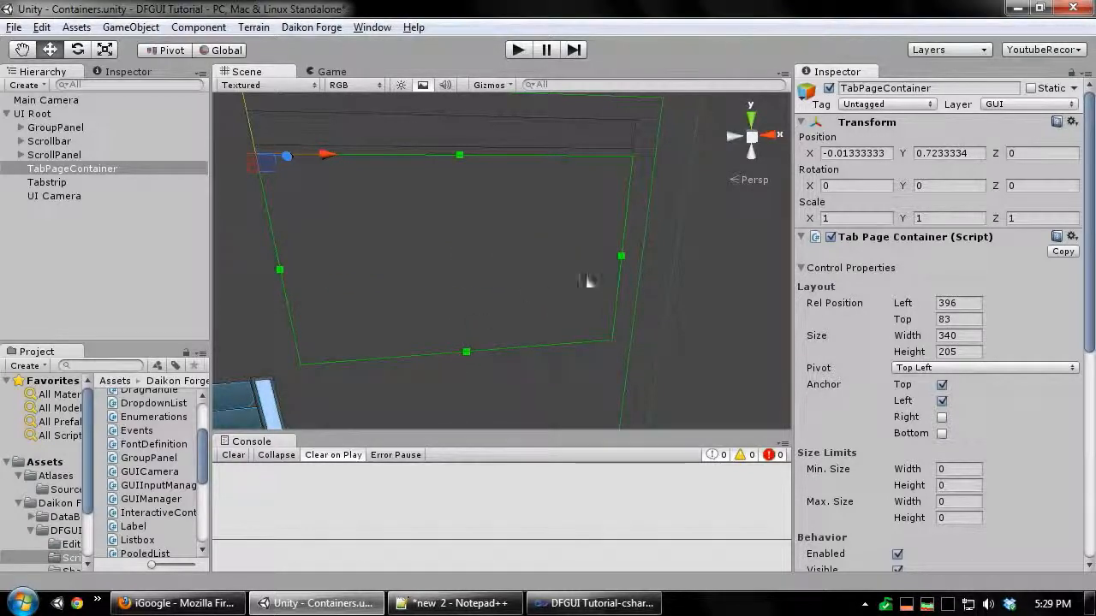
# Set the TabPageContainer's background sprite to frame-basic-opaque
pyautogui.scroll(-10, 961, 391)
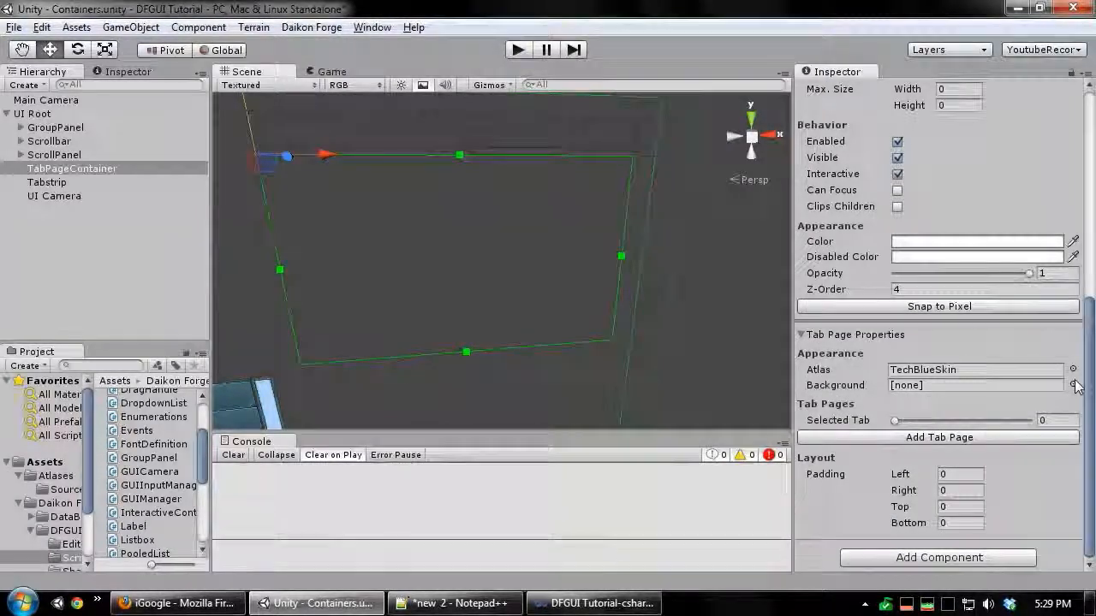
pyautogui.click(1072, 384)
pyautogui.doubleClick(676, 273)
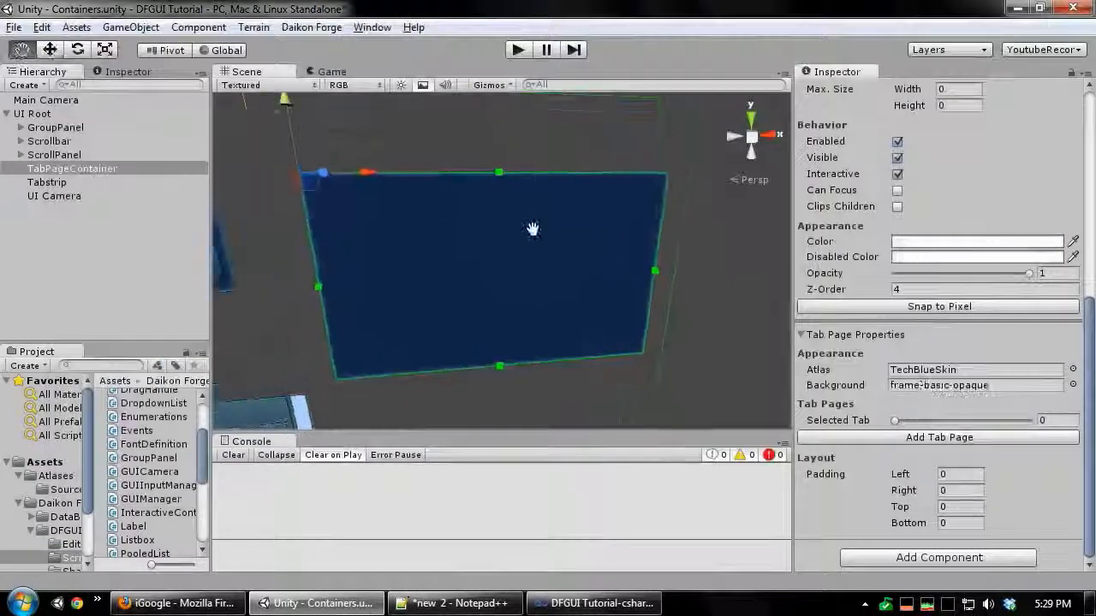
# Assign the TabPageContainer as the Tab Pages reference of the Tabstrip
pyautogui.scroll(-4, 533, 244)
pyautogui.moveTo(533, 230); pyautogui.dragTo(551, 248, button='middle')
pyautogui.doubleClick(135, 184)
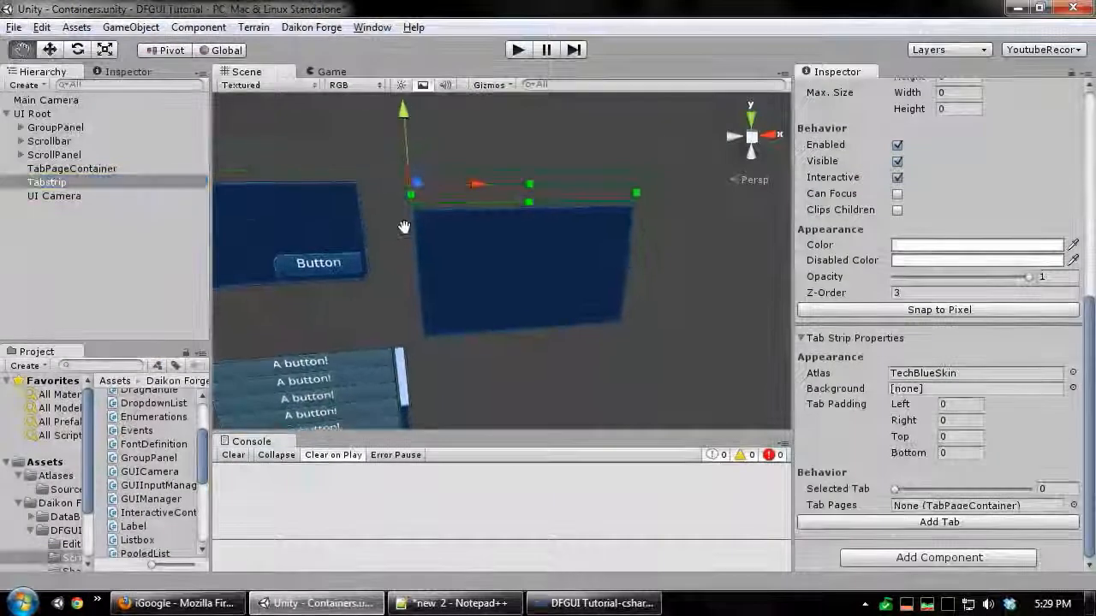
pyautogui.scroll(-2, 309, 253)
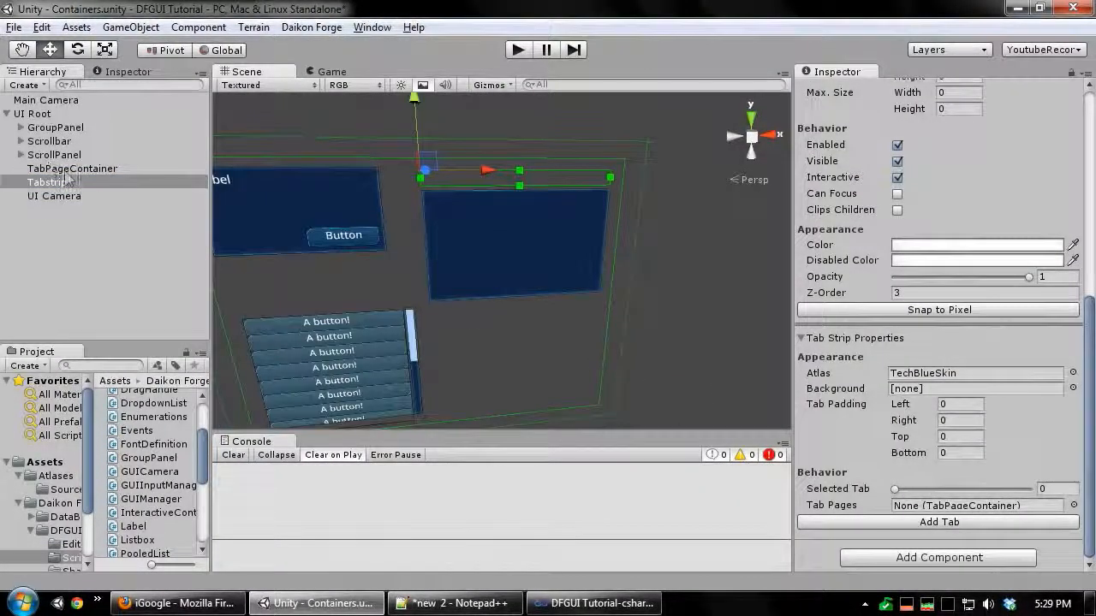
pyautogui.moveTo(68, 177); pyautogui.dragTo(834, 507)
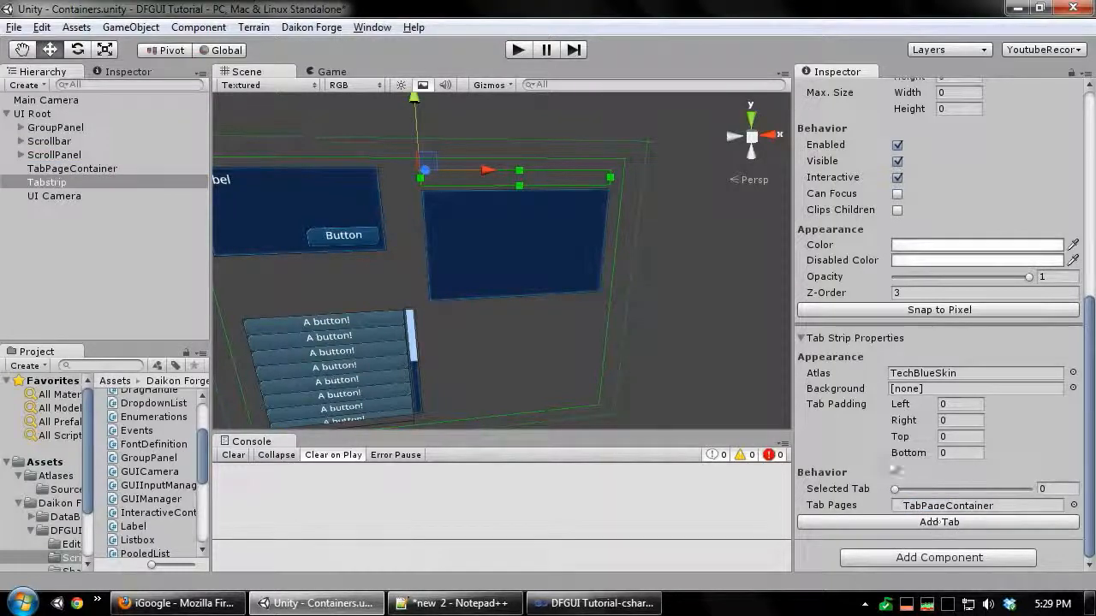
# Add a first tab to the Tabstrip
pyautogui.scroll(5, 498, 192)
pyautogui.moveTo(494, 193); pyautogui.dragTo(489, 259, button='middle')
pyautogui.rightClick(463, 162)
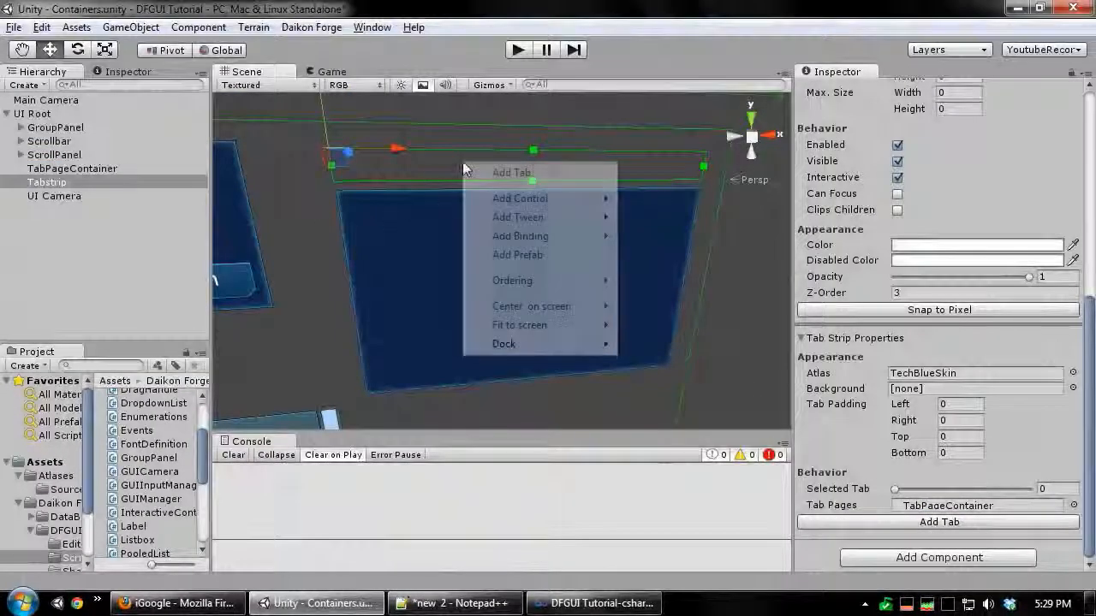
pyautogui.click(484, 172)
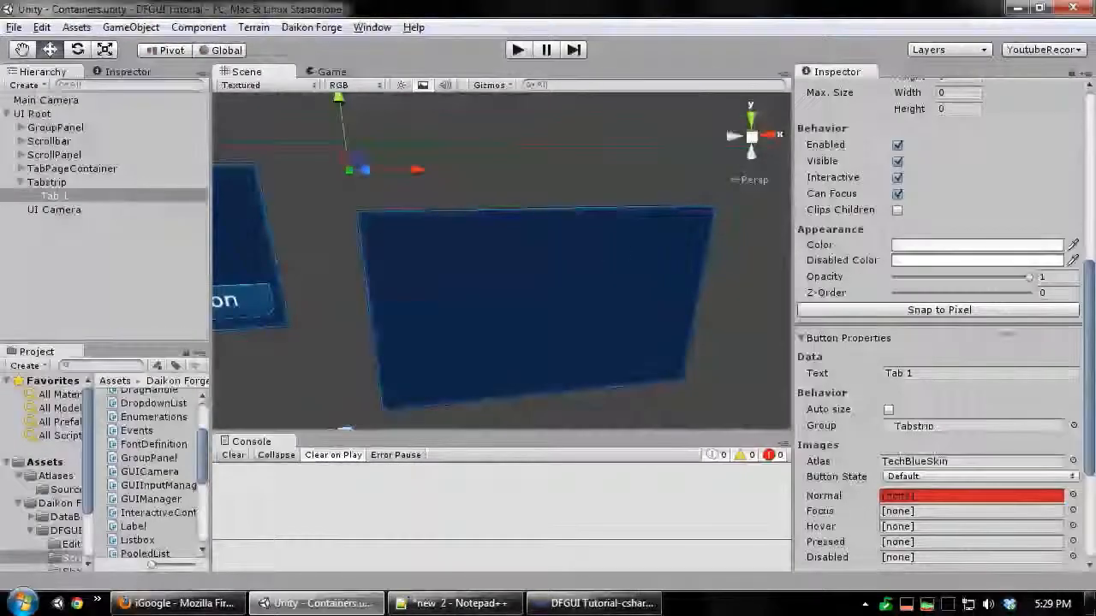
# Set Tab 1's sprites: button-normal for Normal and Pressed, button-highlight for Focus and Hover, and button-disabled for Disabled
pyautogui.scroll(-5, 1084, 296)
pyautogui.click(1073, 298)
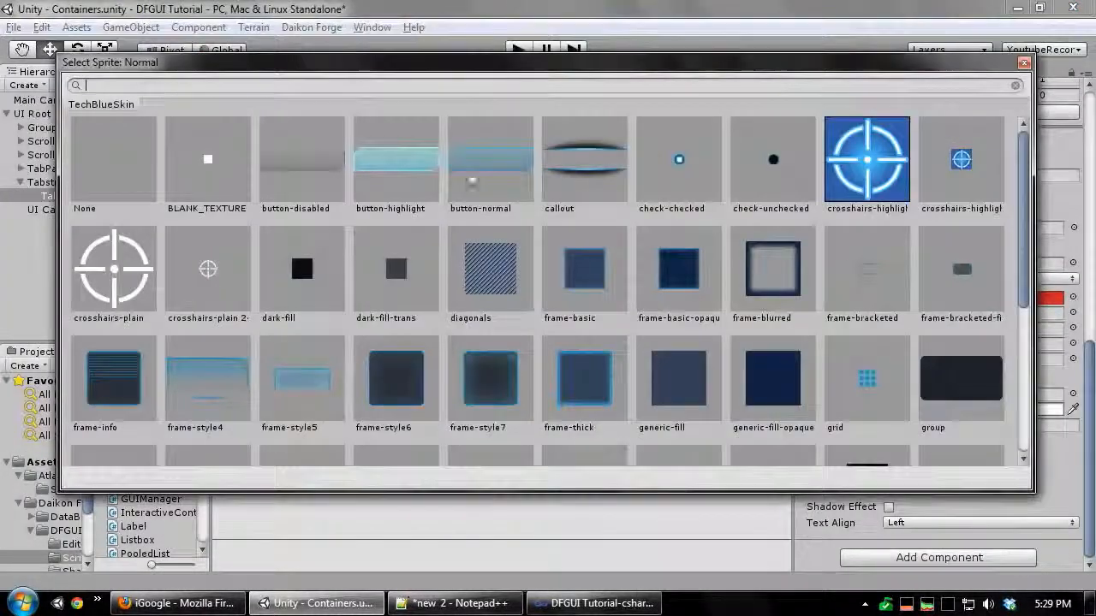
pyautogui.doubleClick(492, 131)
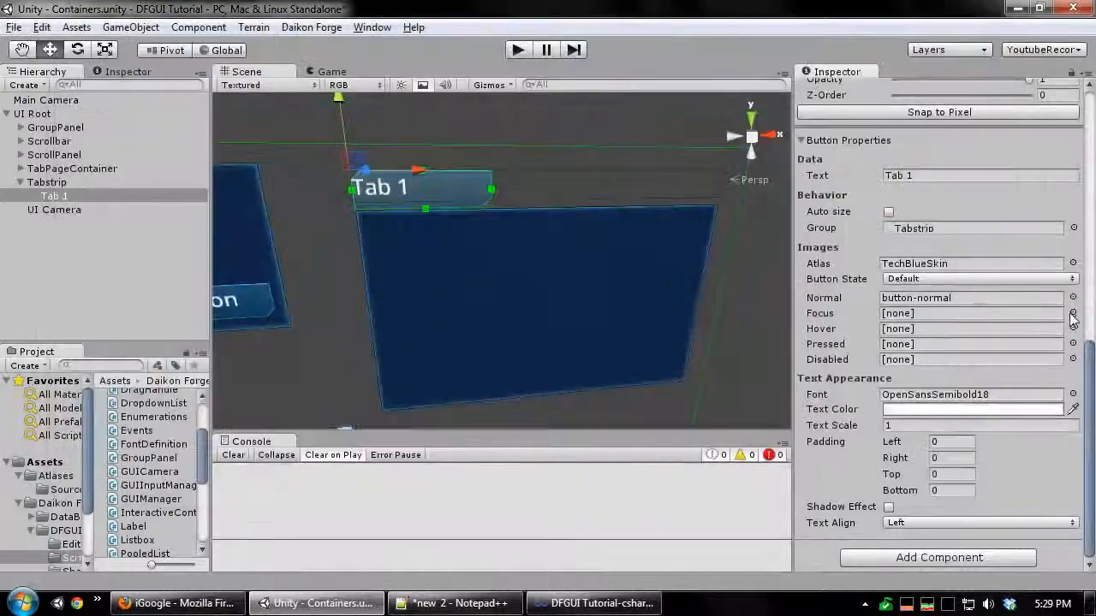
pyautogui.click(1073, 313)
pyautogui.doubleClick(395, 159)
pyautogui.click(1072, 329)
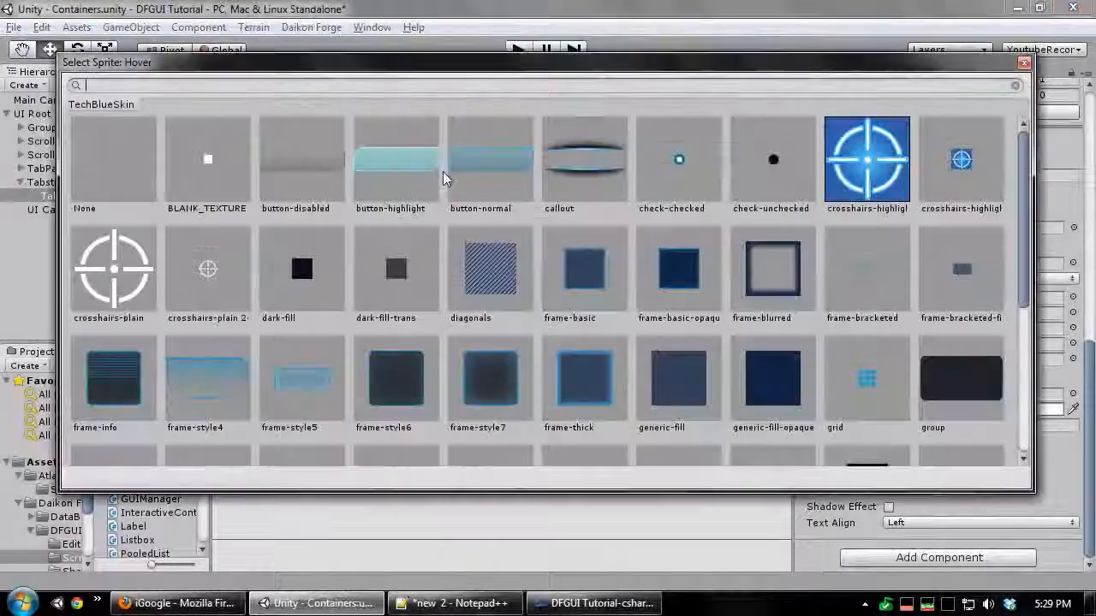
pyautogui.doubleClick(406, 180)
pyautogui.click(1073, 344)
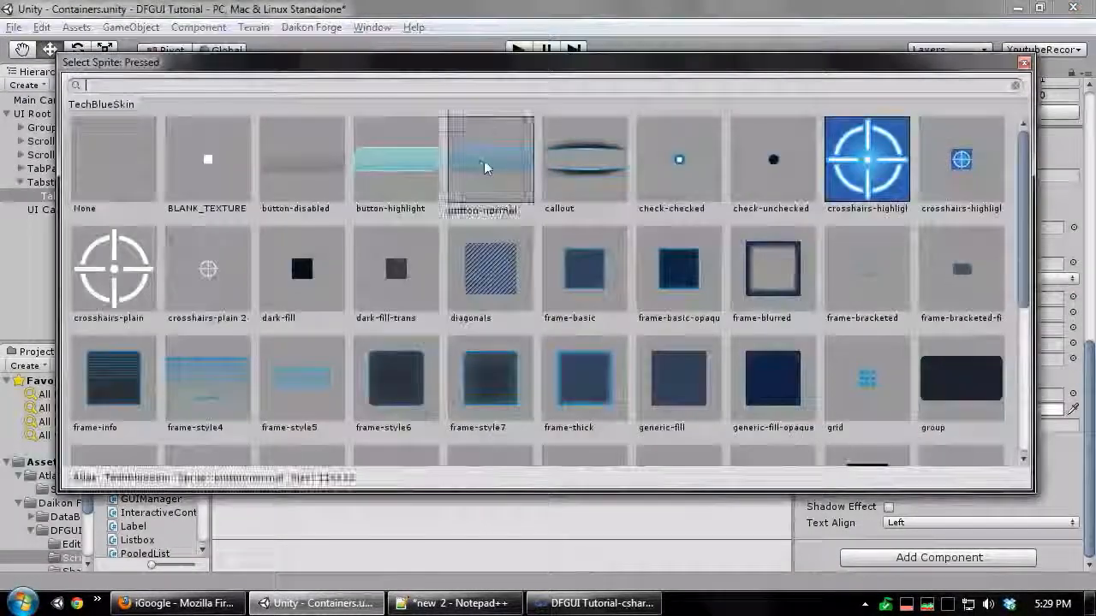
pyautogui.doubleClick(482, 161)
pyautogui.click(1073, 360)
pyautogui.doubleClick(300, 158)
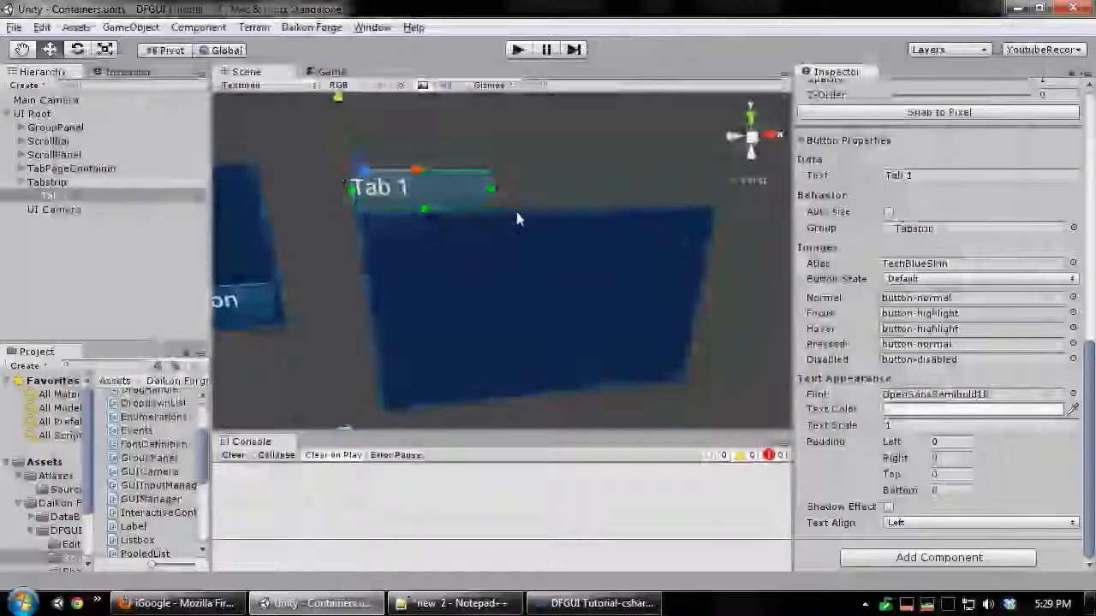
# Set the text alignment of the Tab 1 button to Center
pyautogui.click(513, 197)
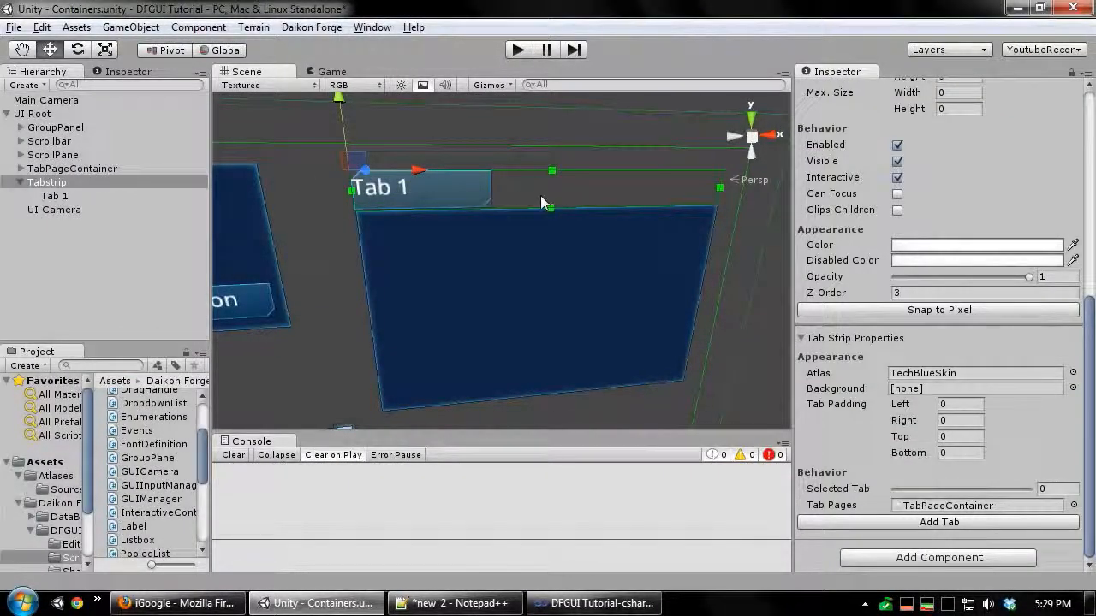
pyautogui.click(398, 188)
pyautogui.scroll(-5, 942, 364)
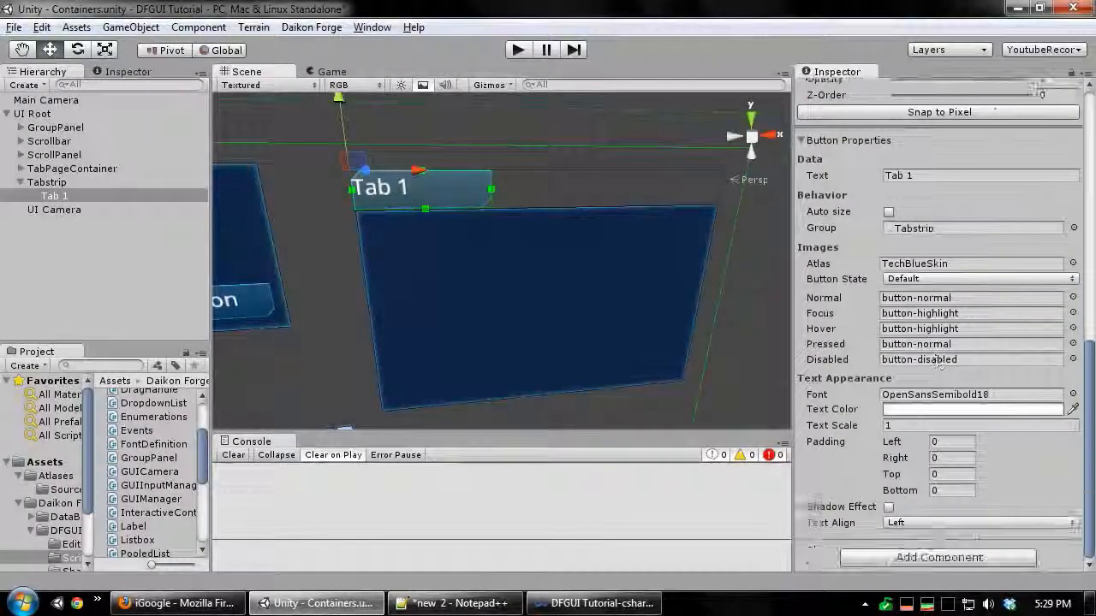
pyautogui.click(980, 522)
pyautogui.click(931, 499)
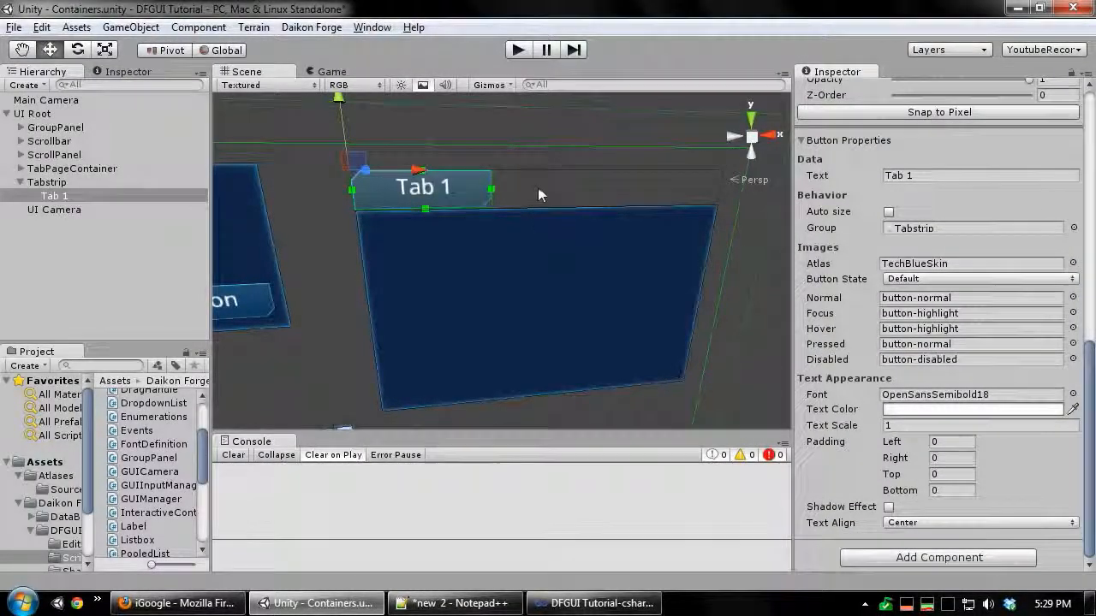
# Add a second and a third tab to the Tabstrip
pyautogui.rightClick(537, 195)
pyautogui.click(567, 198)
pyautogui.rightClick(668, 186)
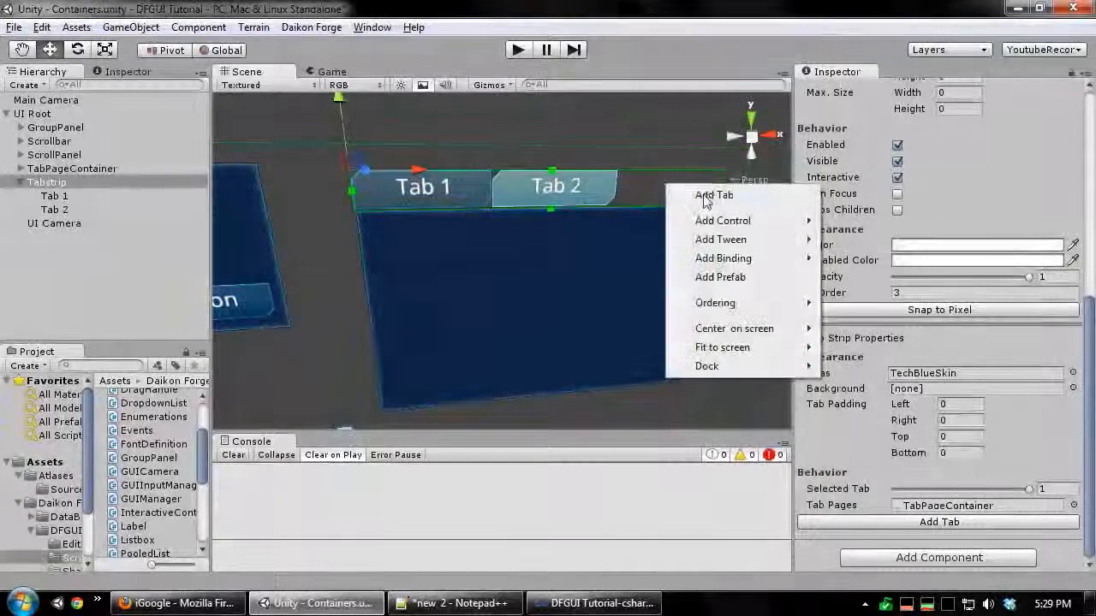
pyautogui.click(705, 197)
# Enable Clips Children on the Tabstrip
pyautogui.moveTo(612, 310); pyautogui.dragTo(514, 240, button='middle')
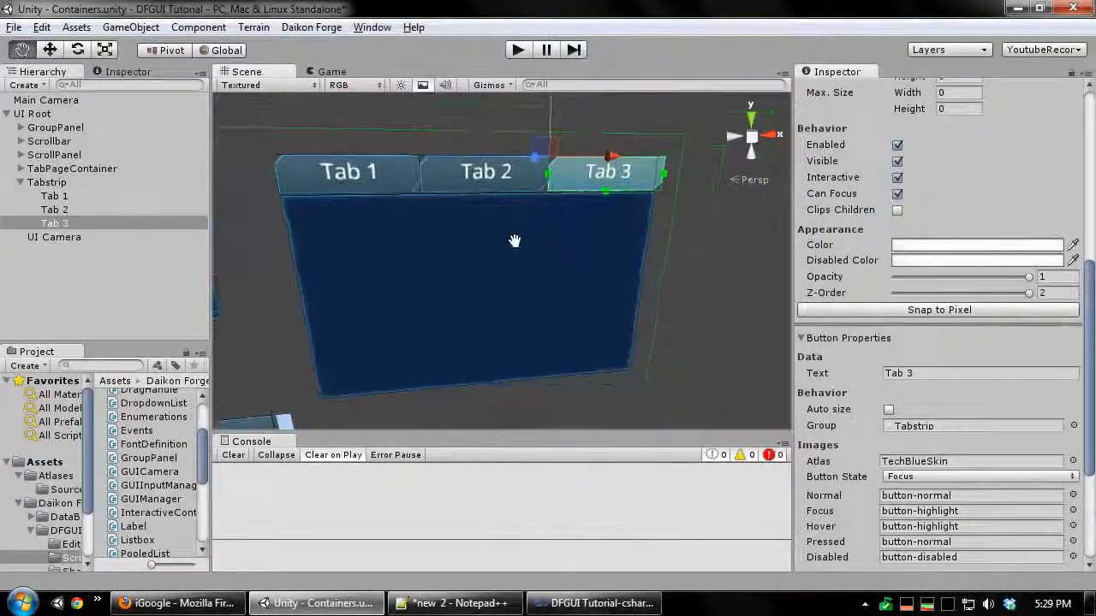
pyautogui.scroll(-2, 514, 240)
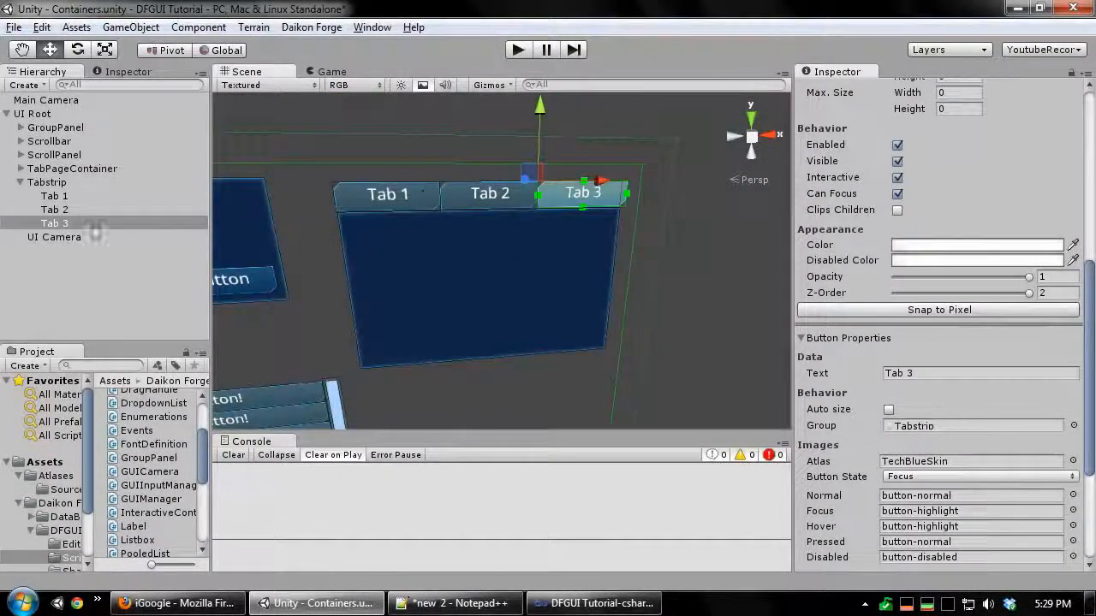
pyautogui.click(64, 183)
pyautogui.scroll(3, 933, 257)
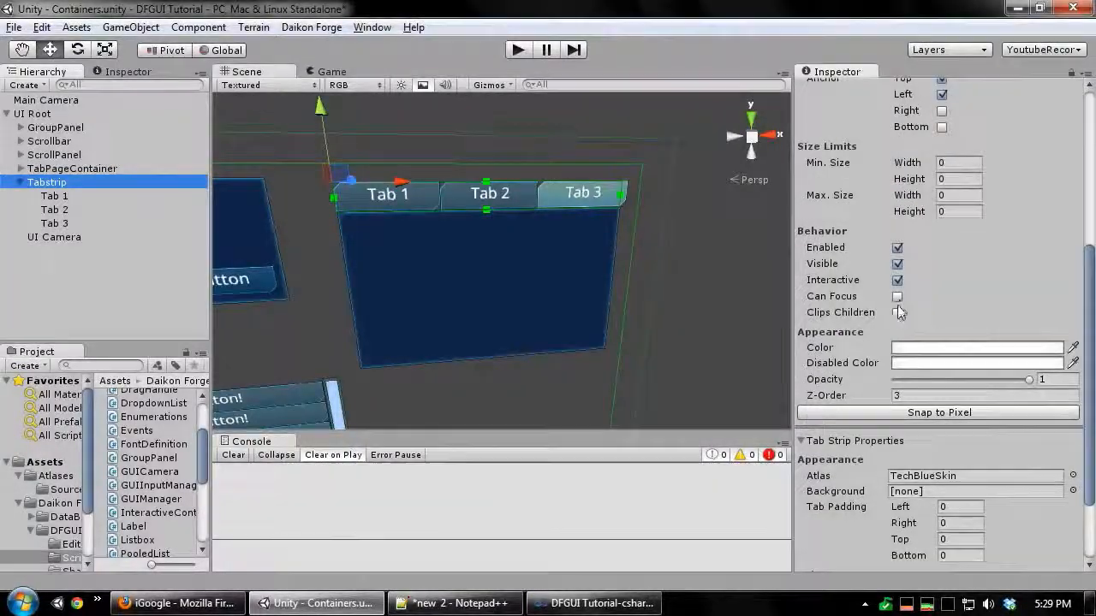
pyautogui.click(897, 313)
# Examine up close how the Tabstrip's right edge clips the Tab 3 button
pyautogui.scroll(4, 450, 259)
pyautogui.scroll(-2, 402, 223)
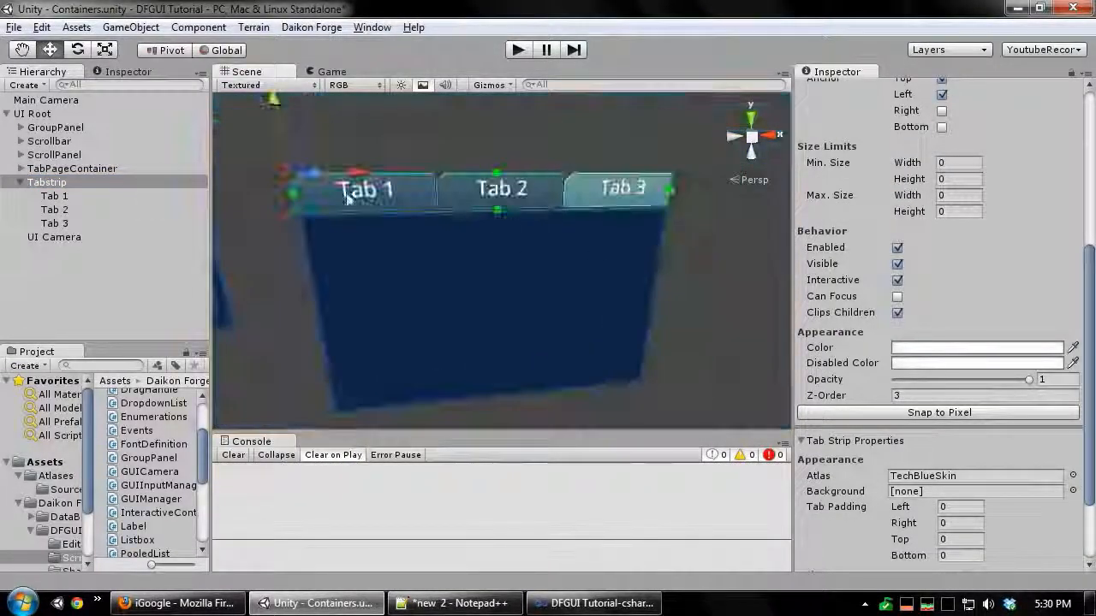
pyautogui.moveTo(641, 232); pyautogui.dragTo(609, 231, button='middle')
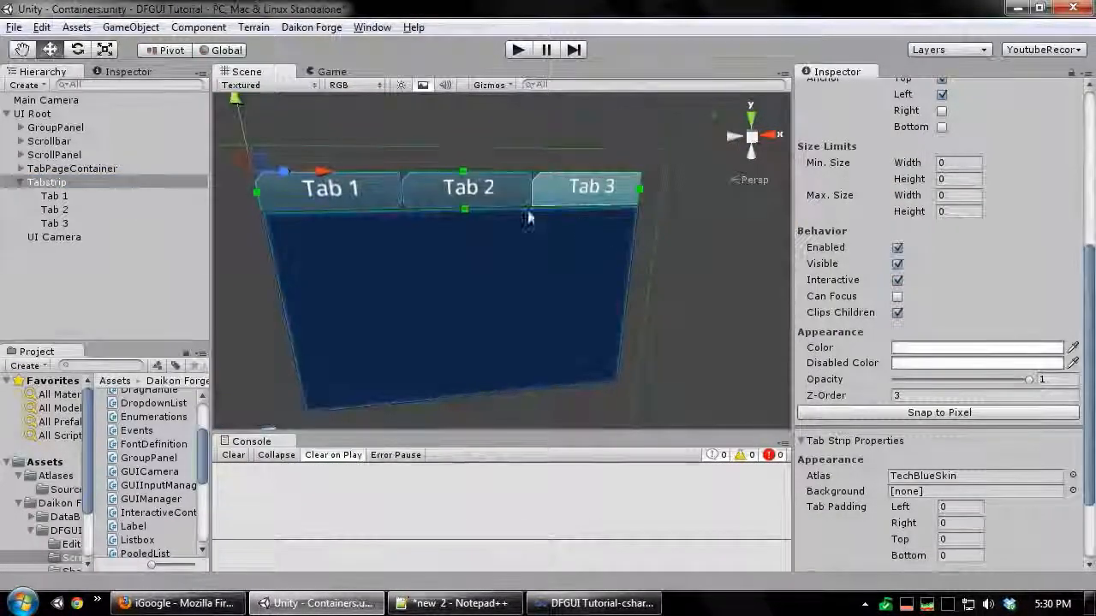
pyautogui.moveTo(723, 230); pyautogui.dragTo(650, 226, button='middle')
pyautogui.scroll(5, 650, 226)
pyautogui.scroll(-3, 613, 223)
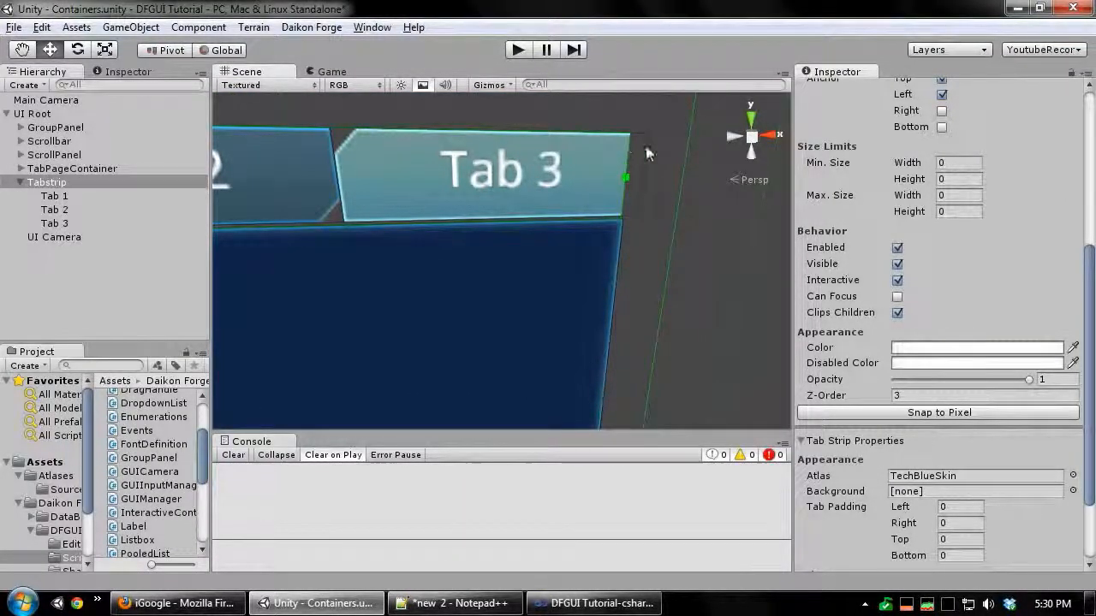
pyautogui.scroll(-5, 631, 272)
pyautogui.scroll(4, 526, 272)
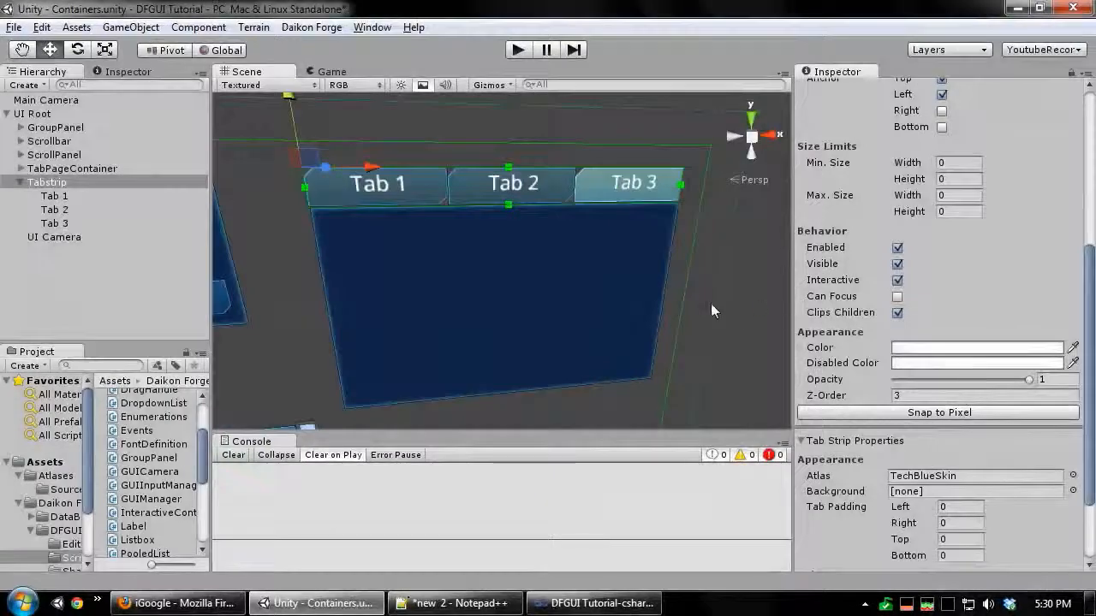
# Select Tab 2, Tab 1 and Tab 3 in the scene to check tab switching, ending on Tab 1
pyautogui.click(21, 183)
pyautogui.click(534, 188)
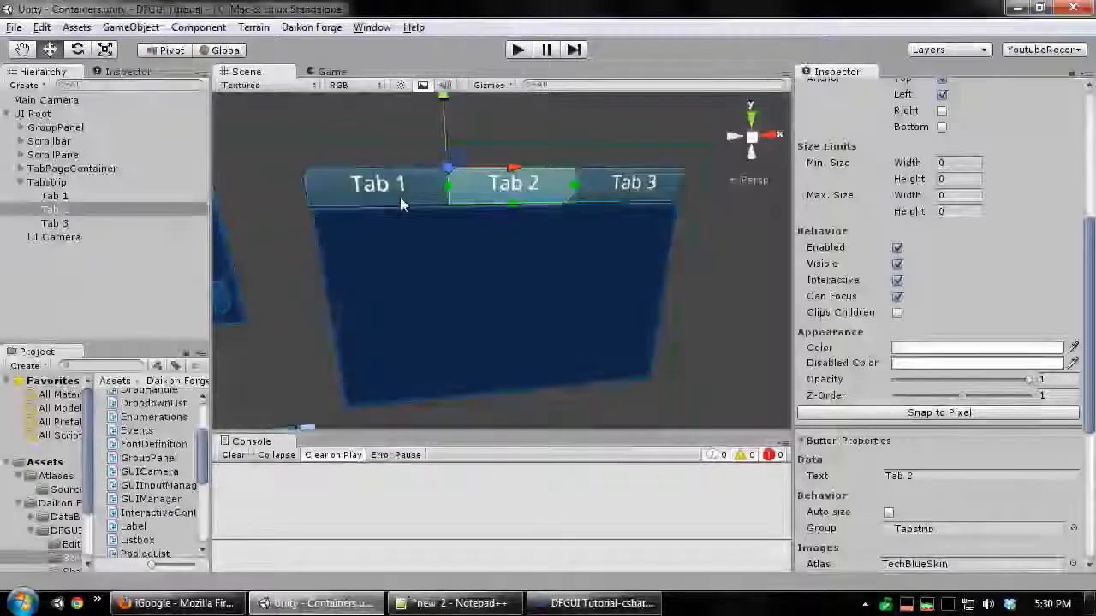
pyautogui.click(399, 196)
pyautogui.click(652, 188)
pyautogui.click(381, 194)
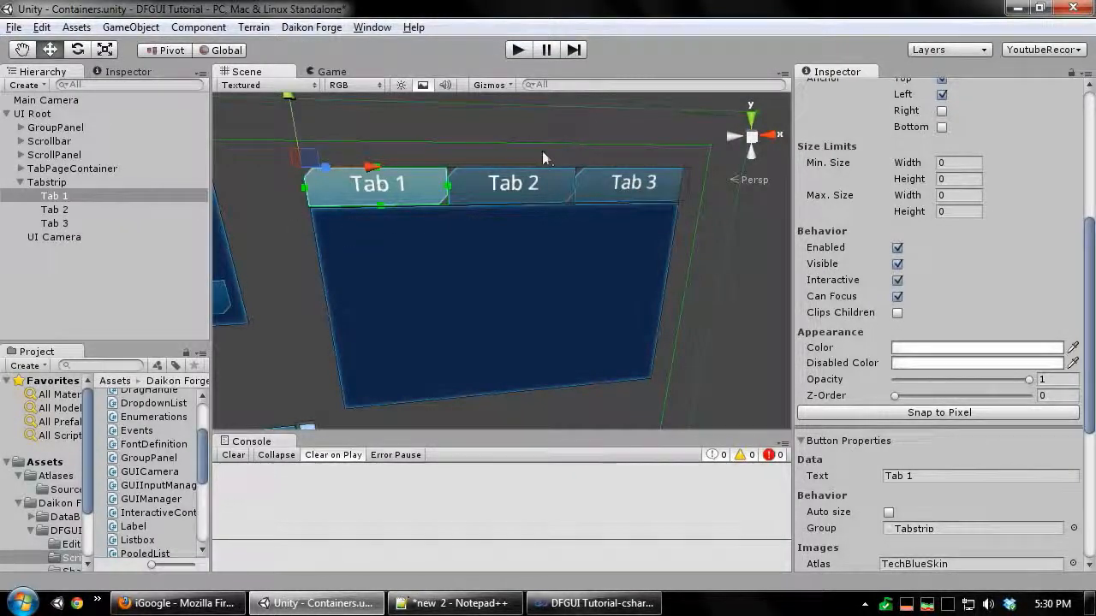
# Collapse the Tabstrip entry in the hierarchy and select Tab Page 1 inside the TabPageContainer
pyautogui.click(21, 182)
pyautogui.click(111, 169)
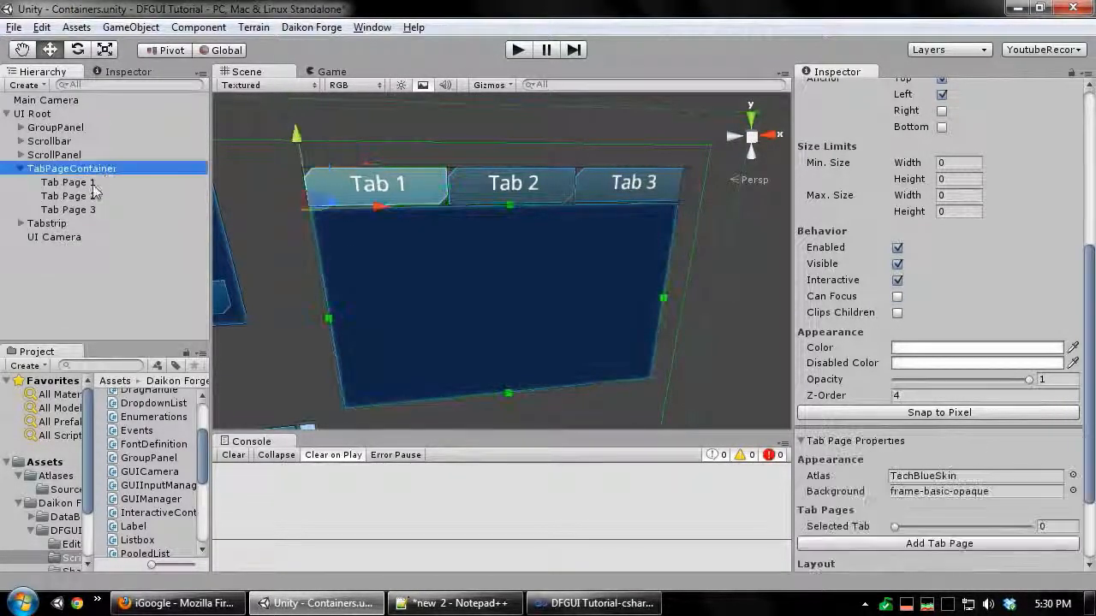
pyautogui.click(64, 183)
pyautogui.press('f')
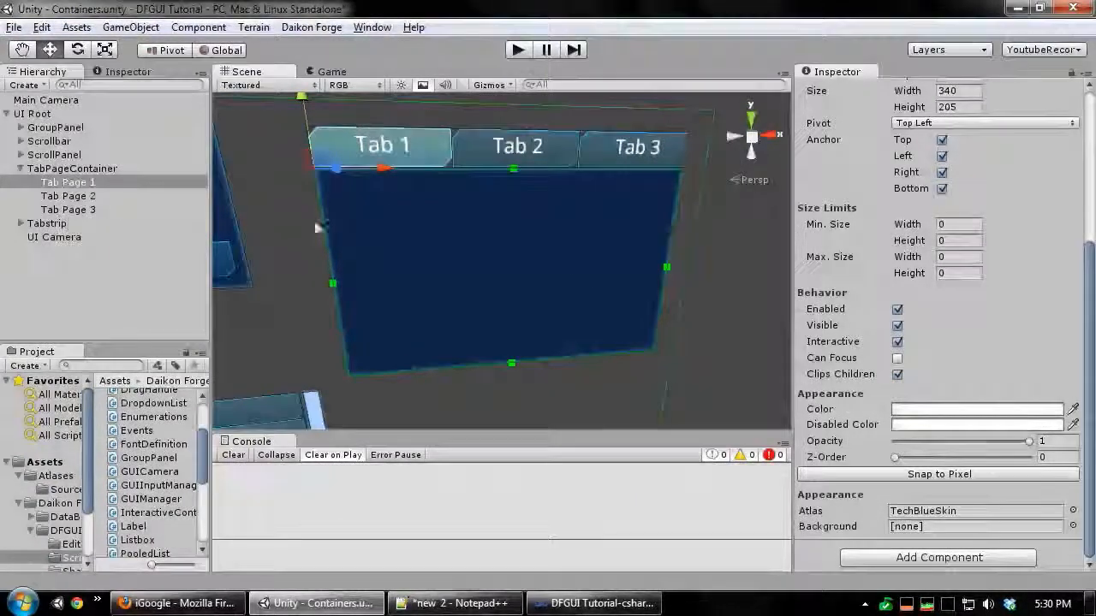
# Select Tab 2 in the scene and Tab Page 2 in the hierarchy to check the page linked to that tab
pyautogui.click(526, 148)
pyautogui.click(109, 195)
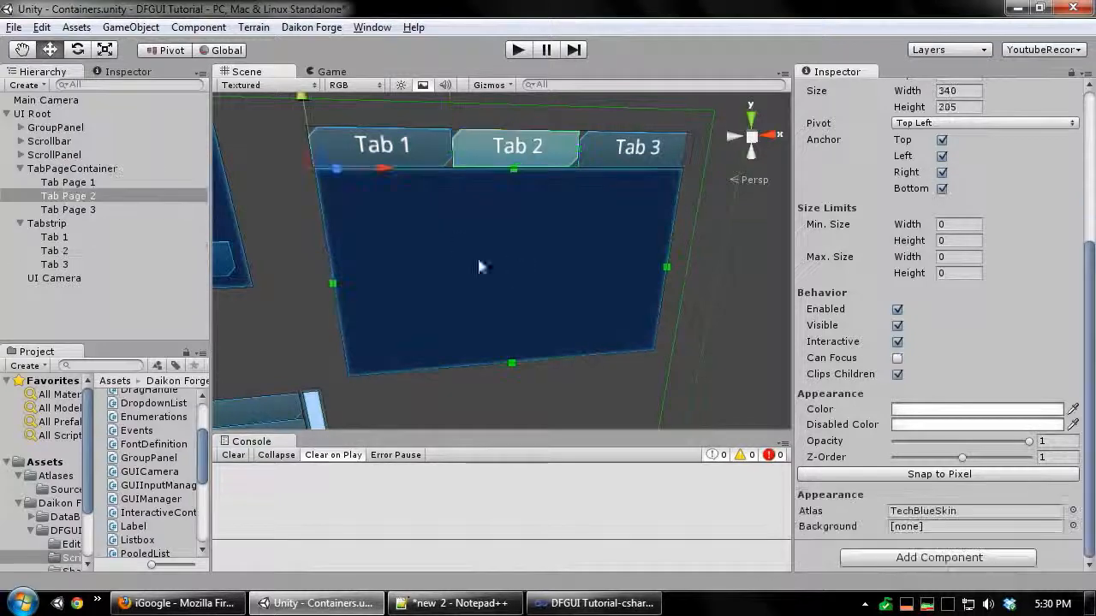
pyautogui.press('f')
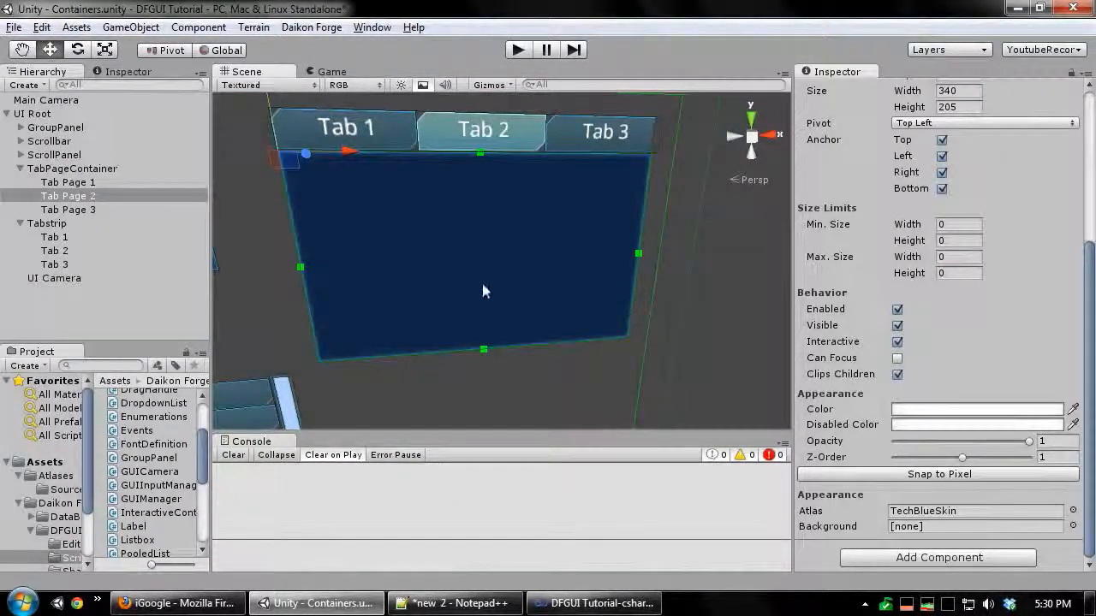
pyautogui.moveTo(485, 291); pyautogui.dragTo(542, 275, button='middle')
# Switch to Tab 1, add a Label control to Tab Page 1 and place it near the middle of the page
pyautogui.click(490, 176)
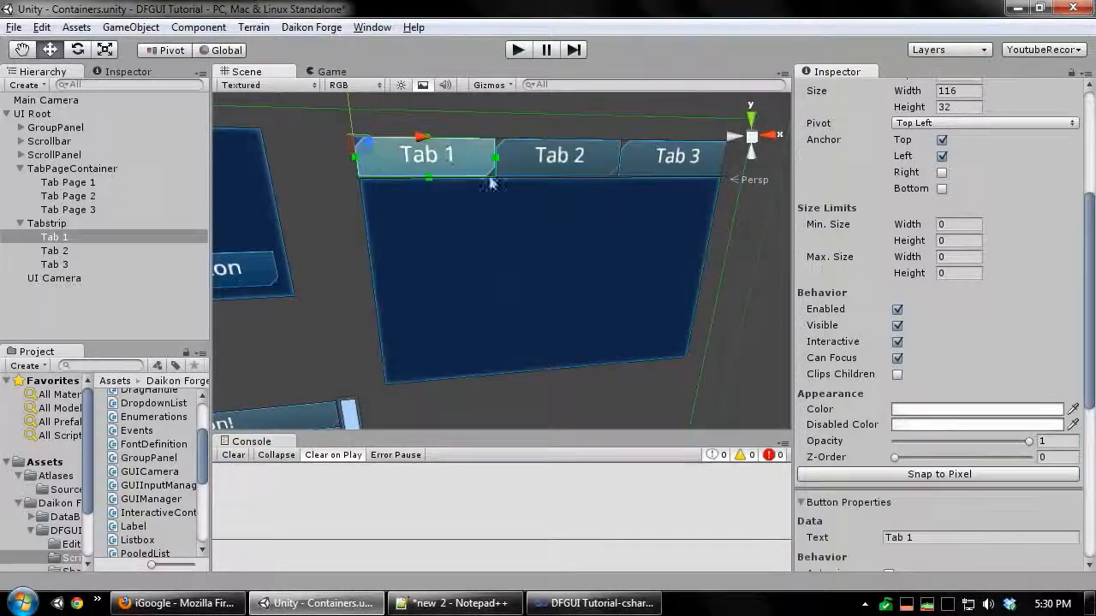
pyautogui.rightClick(430, 230)
pyautogui.moveTo(514, 242)
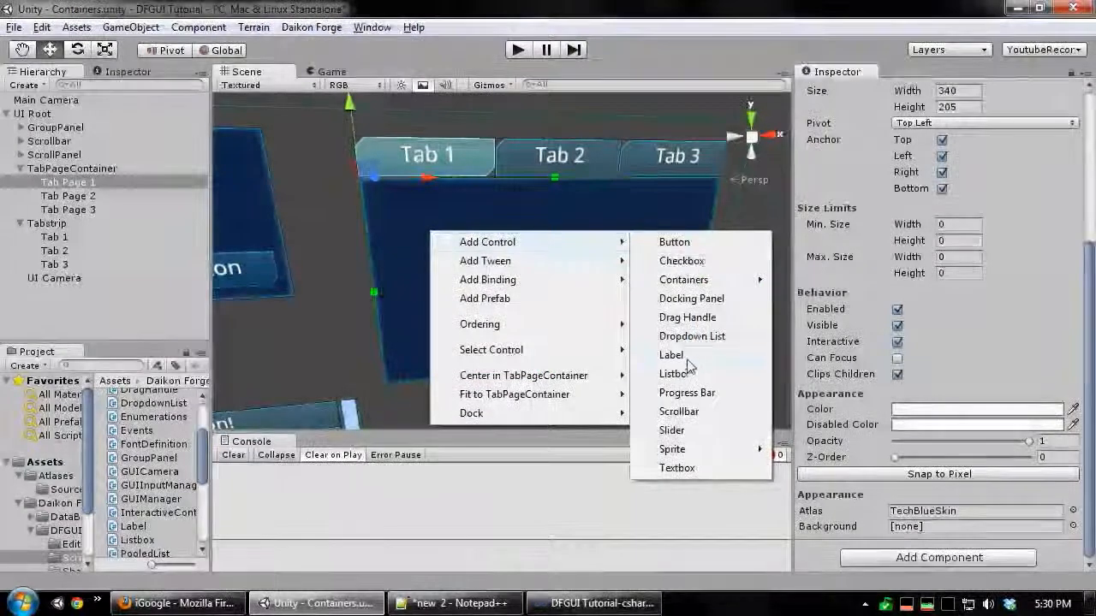
pyautogui.click(676, 356)
pyautogui.moveTo(442, 227); pyautogui.dragTo(555, 243)
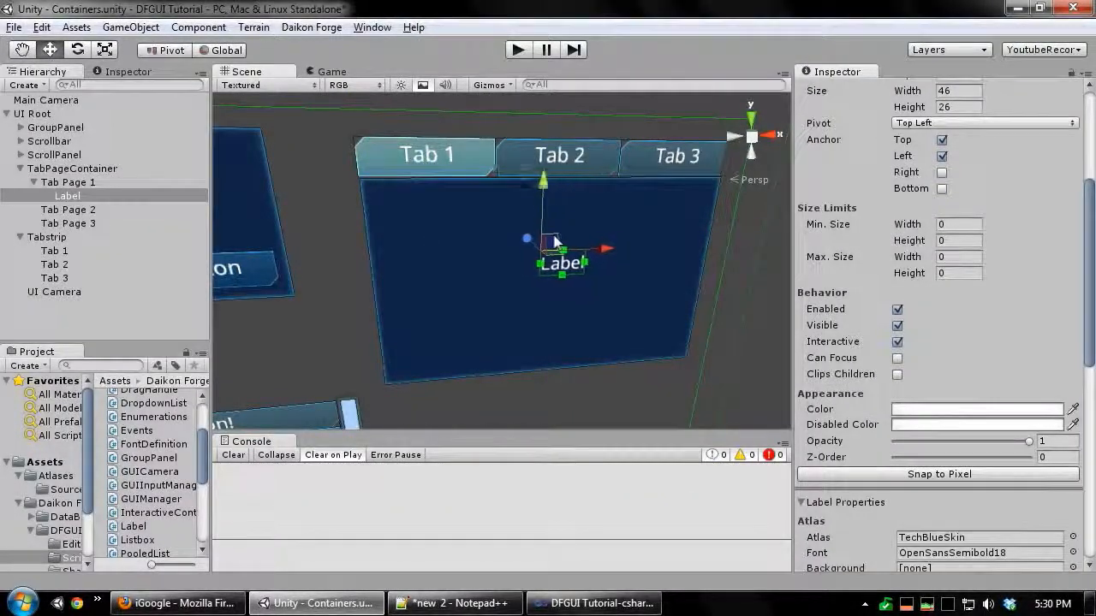
# Set the label's text to "Tab page 1" and widen the label beyond its text
pyautogui.scroll(-10, 921, 387)
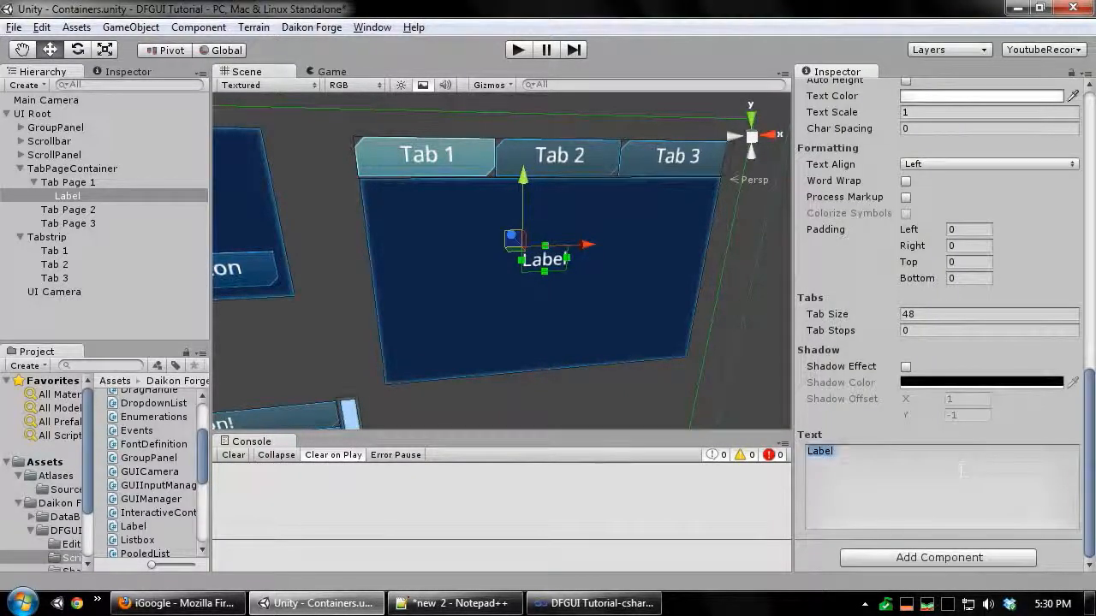
pyautogui.write('Tab page 1')
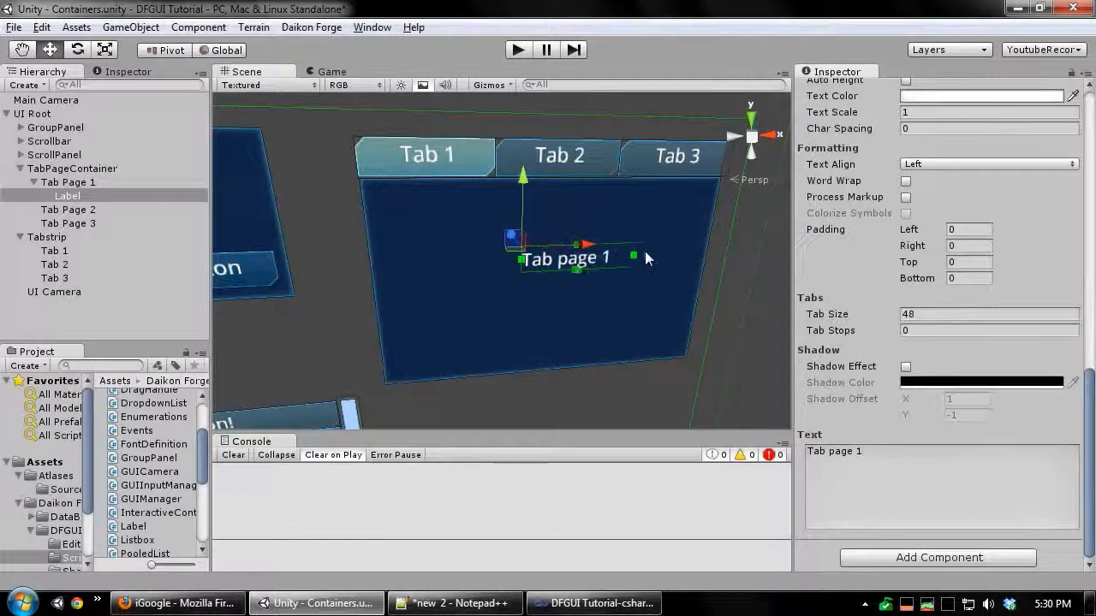
pyautogui.moveTo(521, 259); pyautogui.dragTo(489, 263)
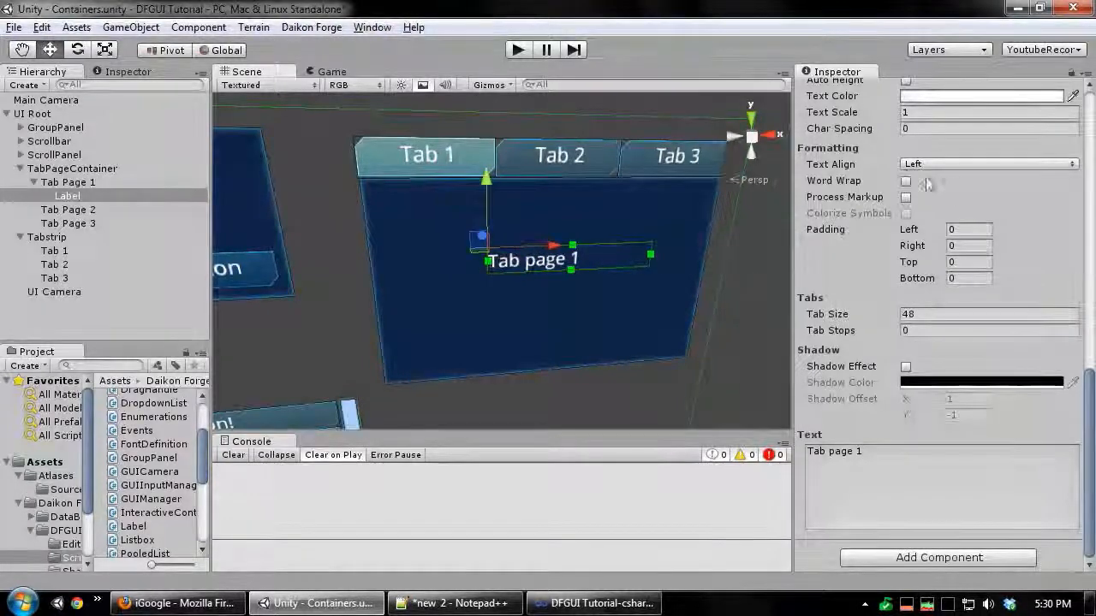
# Set the label's Text Align to Center
pyautogui.scroll(6, 893, 252)
pyautogui.scroll(-5, 906, 445)
pyautogui.scroll(-2, 909, 451)
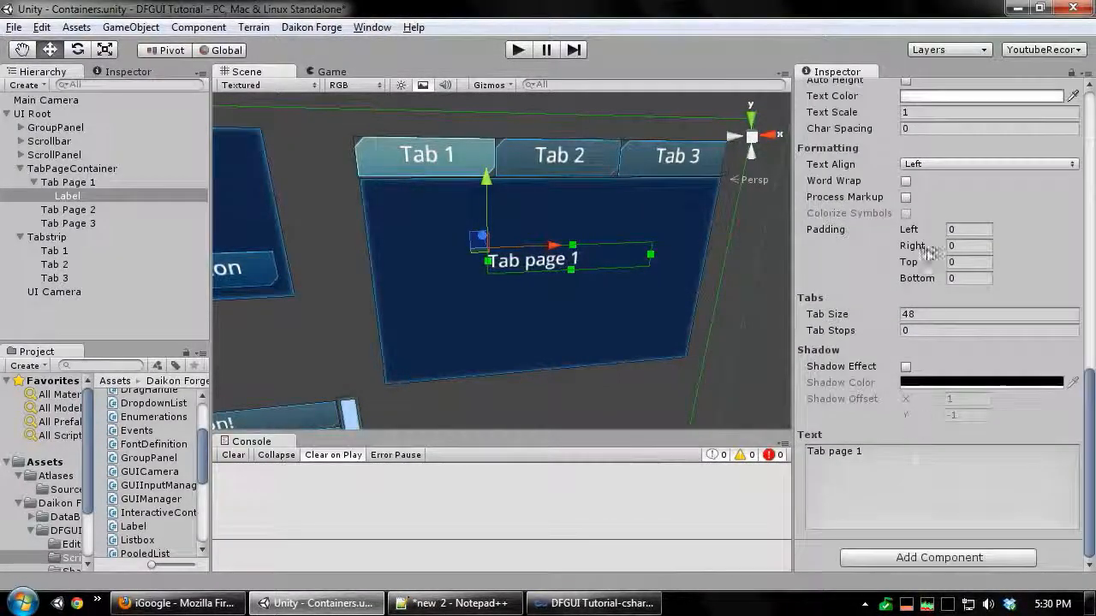
pyautogui.scroll(2, 922, 245)
pyautogui.click(936, 219)
pyautogui.click(944, 253)
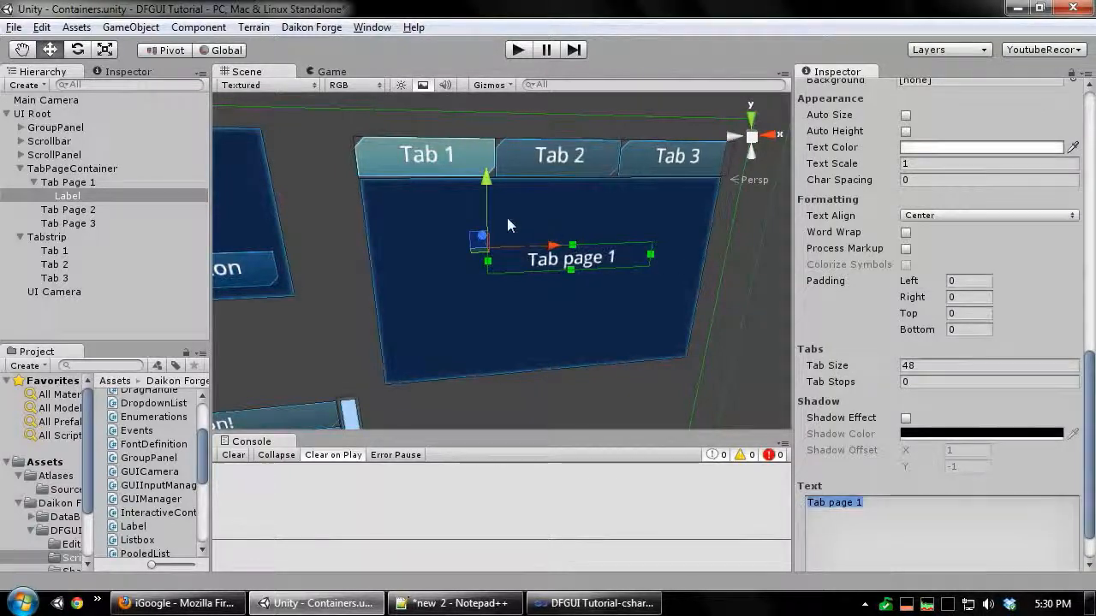
# Center the label in Tab Page 1 both horizontally and vertically
pyautogui.moveTo(548, 257); pyautogui.dragTo(519, 259)
pyautogui.rightClick(545, 269)
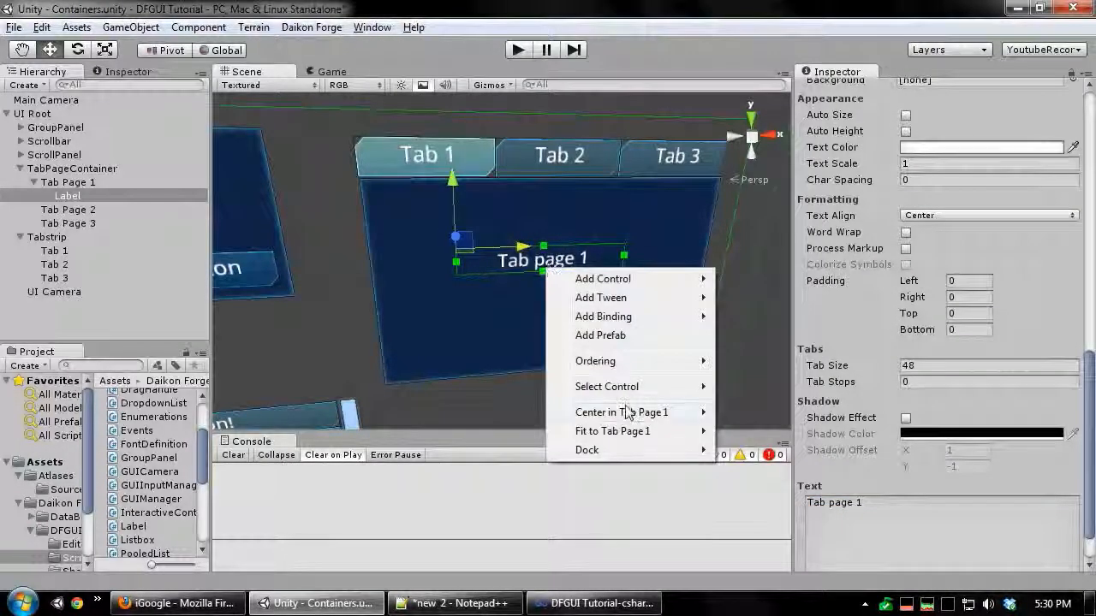
pyautogui.moveTo(633, 412)
pyautogui.click(751, 451)
pyautogui.scroll(3, 558, 306)
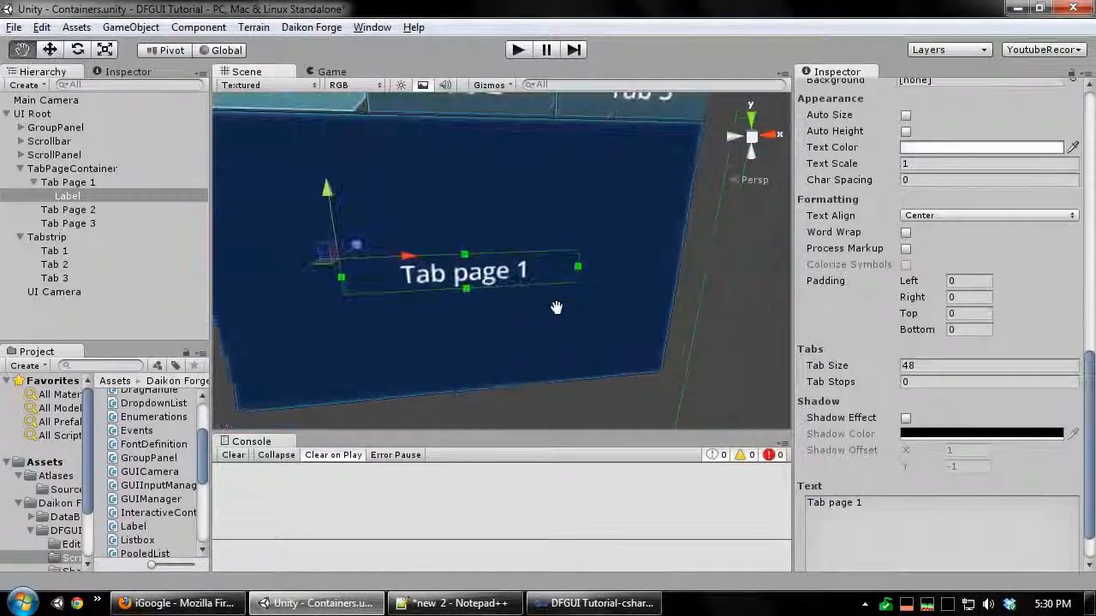
# Switch to Tab 2 and add a Button control to Tab Page 2
pyautogui.scroll(-5, 530, 317)
pyautogui.click(514, 201)
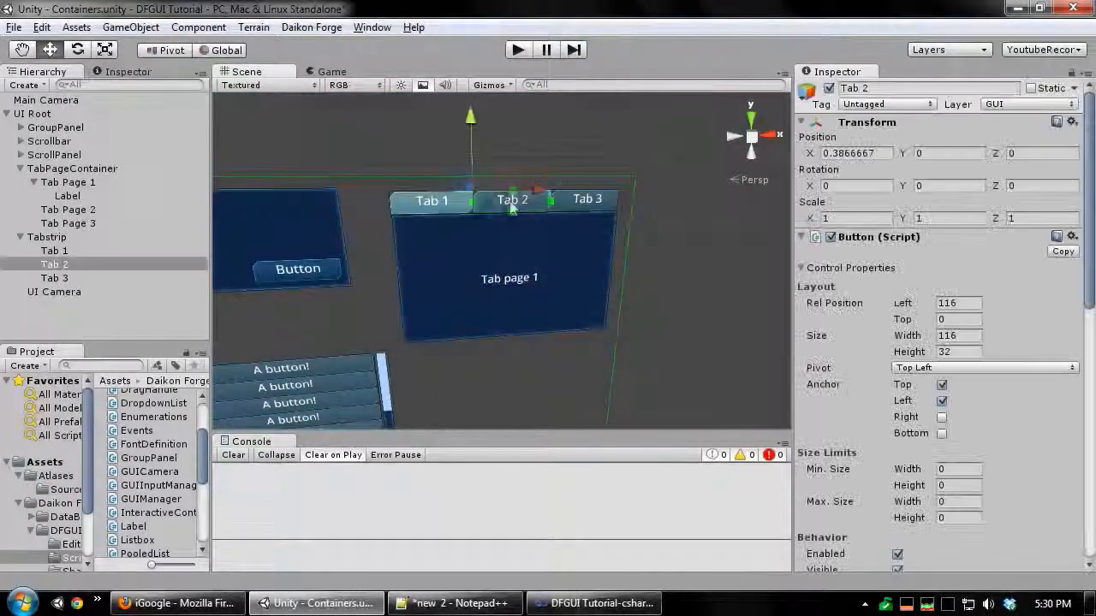
pyautogui.rightClick(494, 249)
pyautogui.moveTo(548, 260)
pyautogui.click(733, 258)
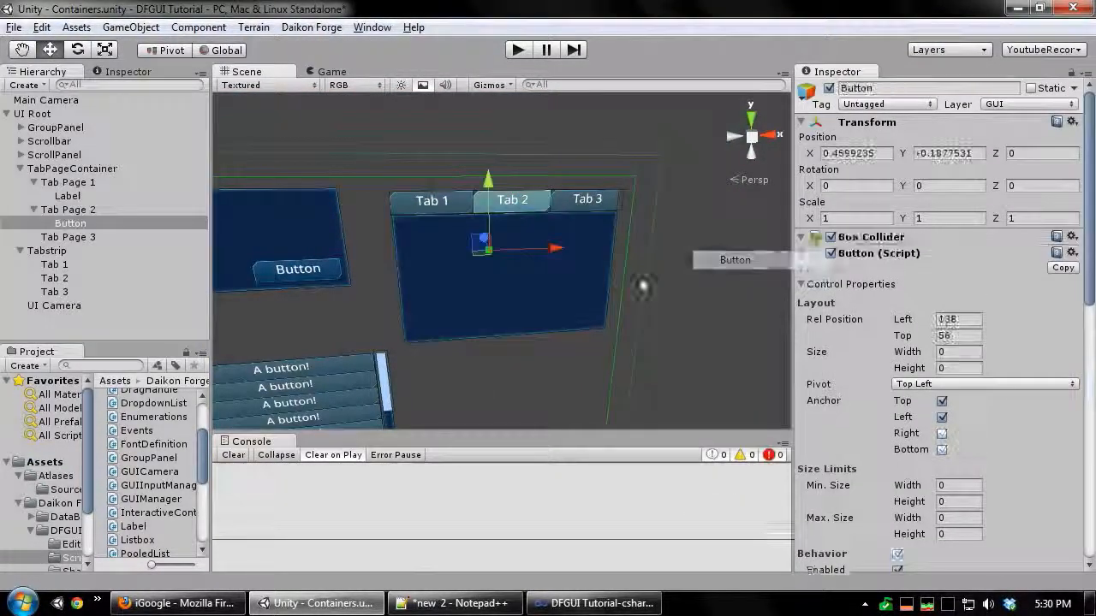
# Set the new button's Normal image to button-normal and its Focus and Hover images to button-highlight
pyautogui.scroll(-5, 1066, 342)
pyautogui.click(1074, 340)
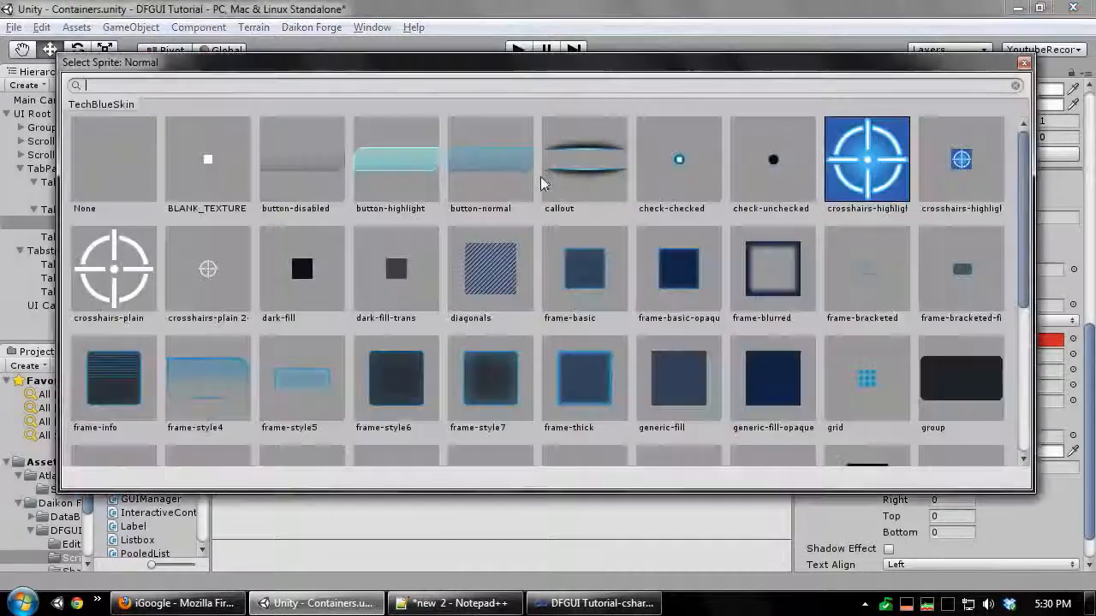
pyautogui.doubleClick(507, 176)
pyautogui.click(1073, 354)
pyautogui.doubleClick(434, 182)
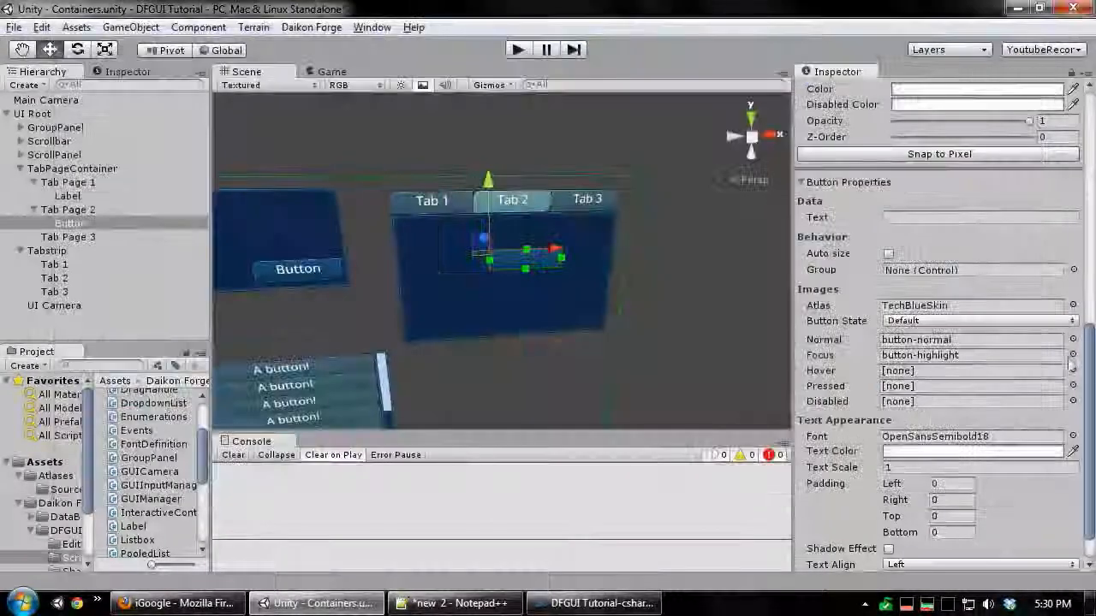
pyautogui.click(1074, 370)
pyautogui.click(397, 162)
pyautogui.doubleClick(396, 163)
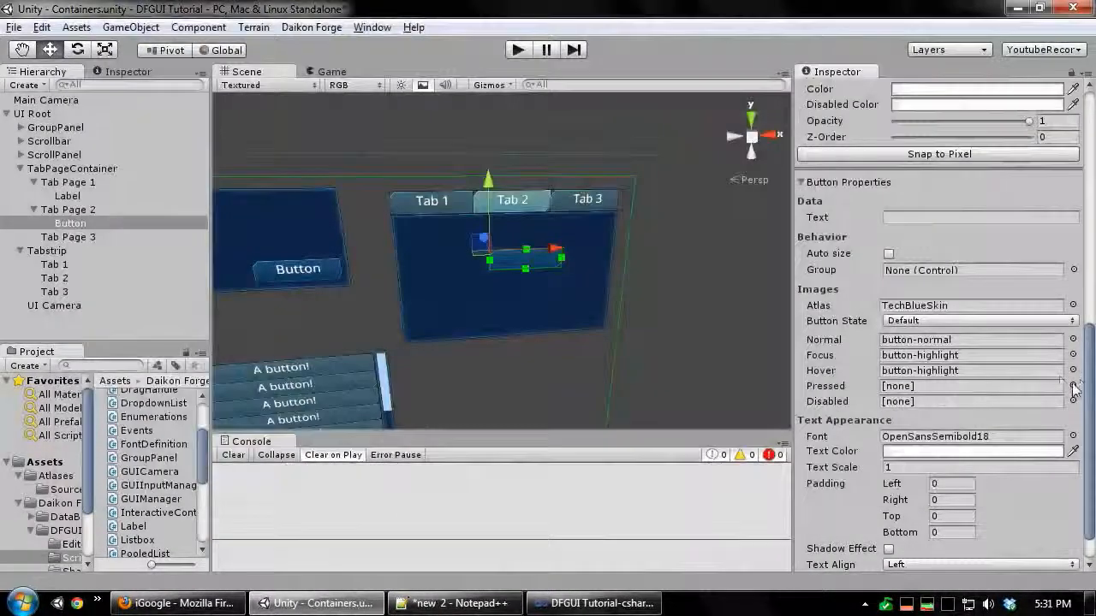
# Set the button's Pressed image to button-normal and its Disabled image to button-disabled
pyautogui.click(1074, 385)
pyautogui.doubleClick(482, 177)
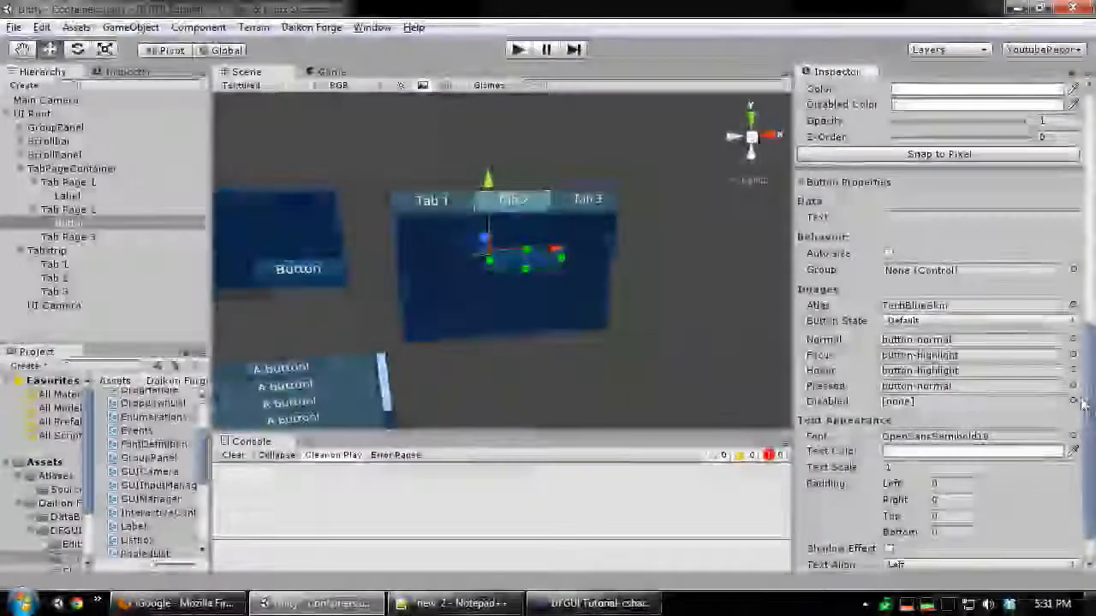
pyautogui.click(1073, 401)
pyautogui.doubleClick(208, 155)
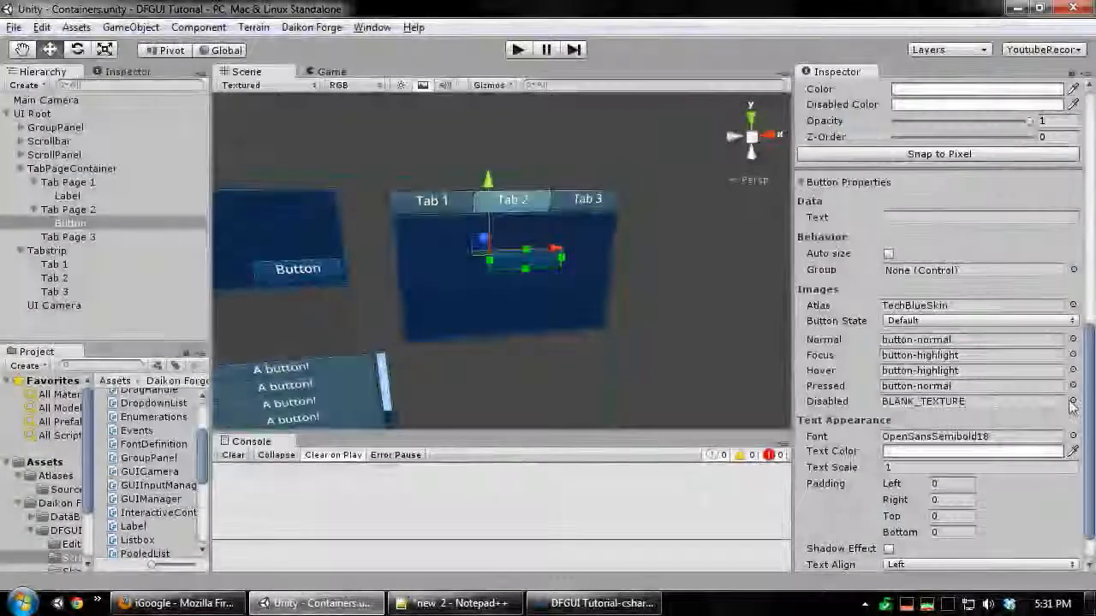
pyautogui.click(1073, 401)
pyautogui.click(320, 171)
pyautogui.doubleClick(320, 171)
# Set the button's text to "Tab page 2" and its Text Align to Center
pyautogui.moveTo(677, 317); pyautogui.dragTo(685, 293, button='middle')
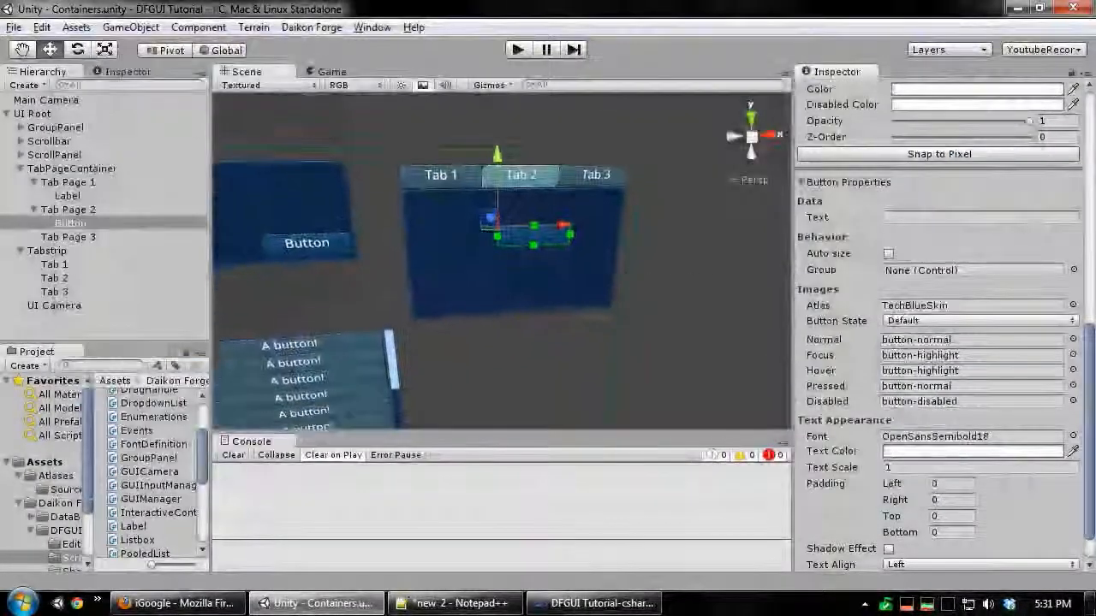
pyautogui.click(934, 217)
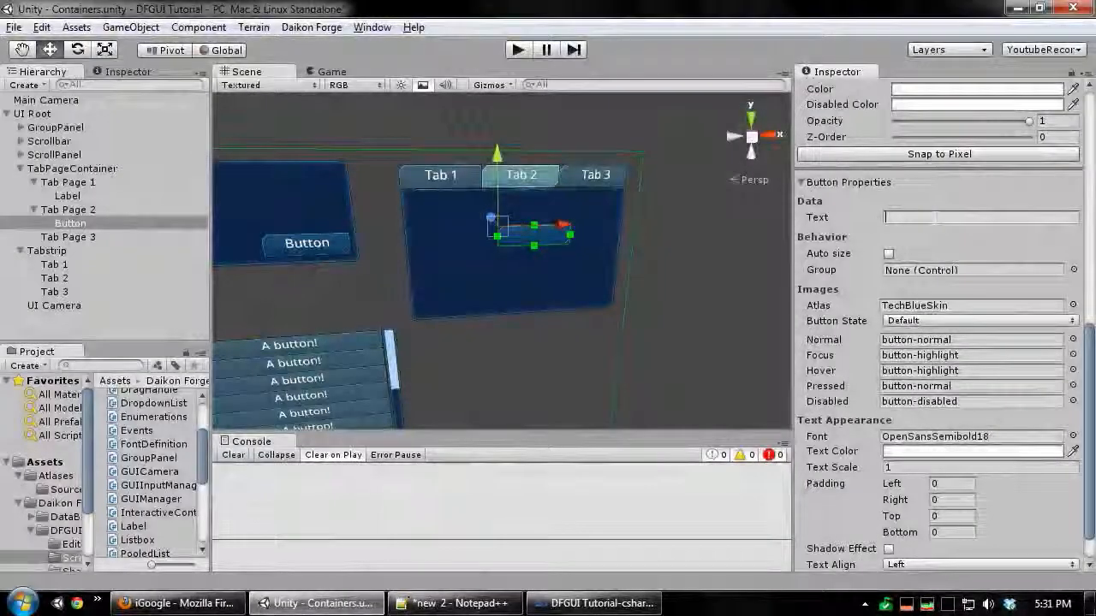
pyautogui.write('Tab page 2')
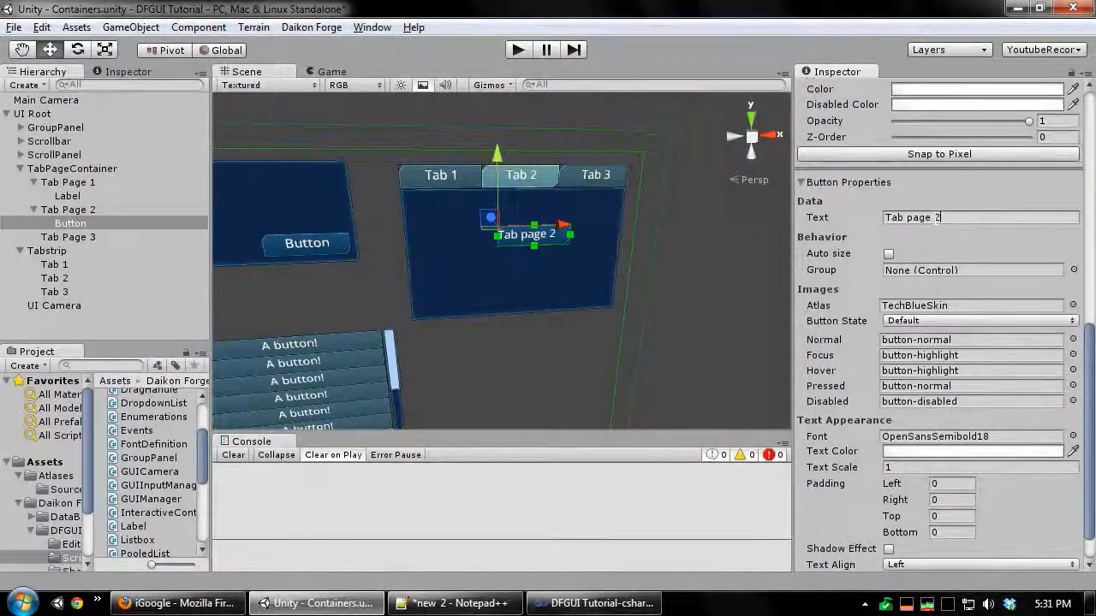
pyautogui.scroll(-2, 970, 459)
pyautogui.click(904, 524)
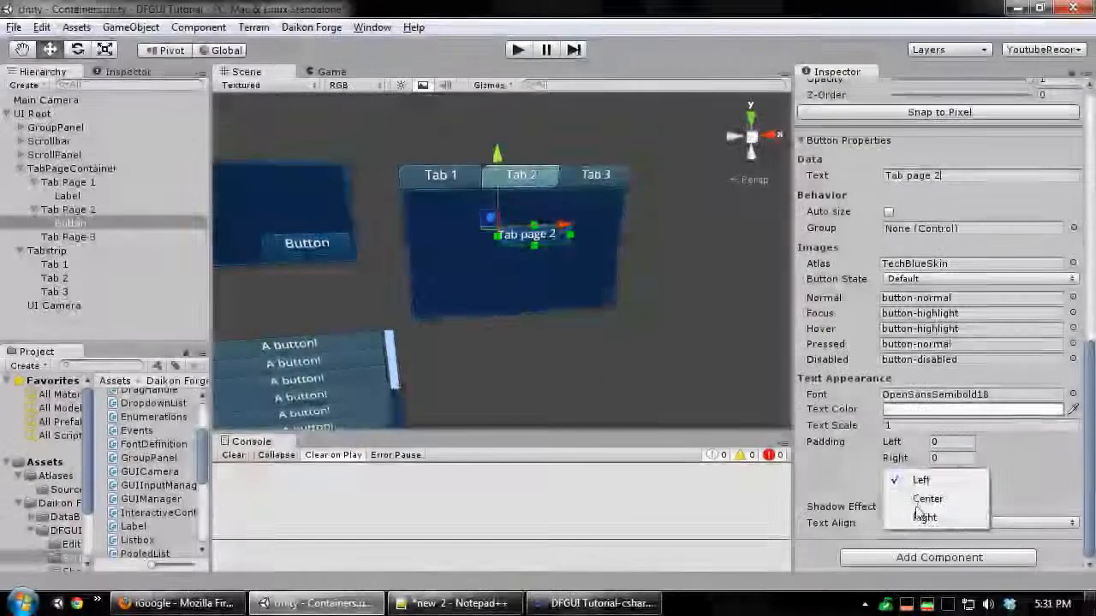
pyautogui.click(926, 499)
# Center the button in Tab Page 2 both horizontally and vertically
pyautogui.rightClick(548, 242)
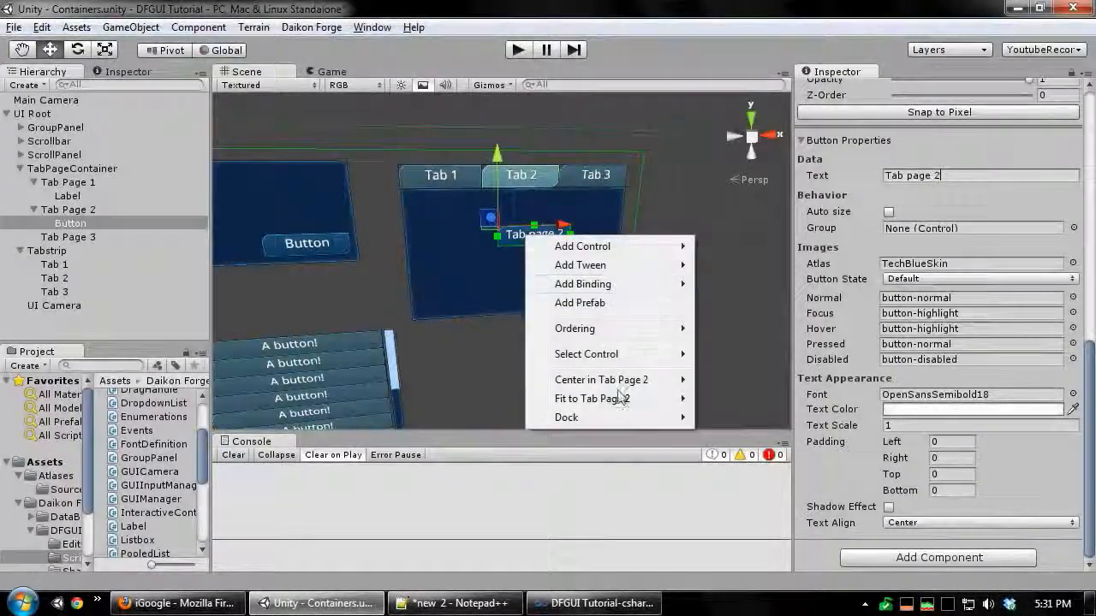
pyautogui.moveTo(653, 380)
pyautogui.click(730, 418)
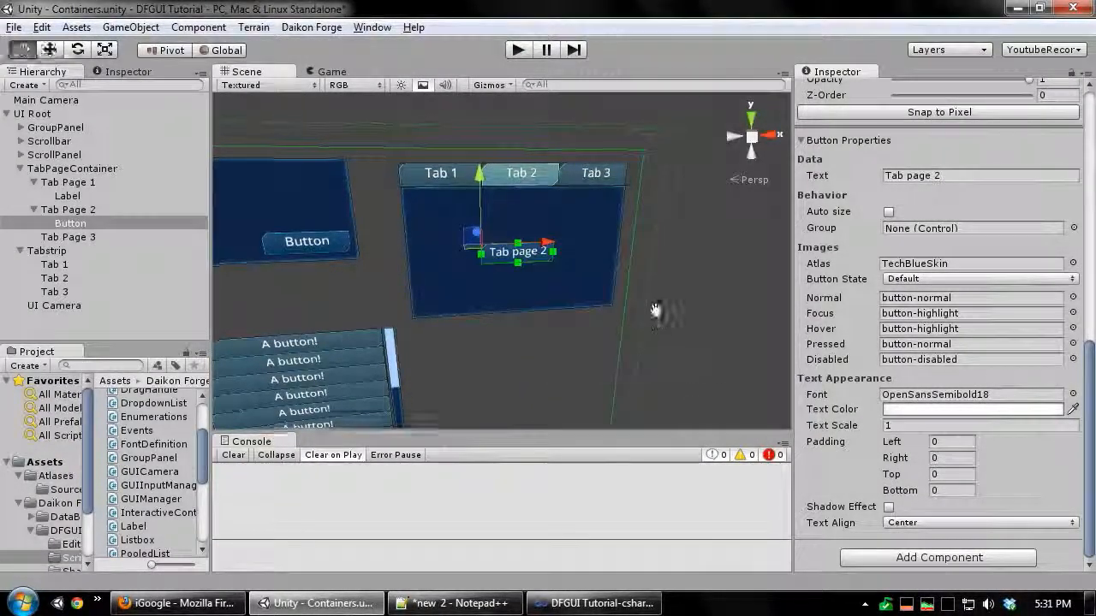
# Switch to Tab 3 and add a basic Sprite control to Tab Page 3
pyautogui.press('f')
pyautogui.click(619, 163)
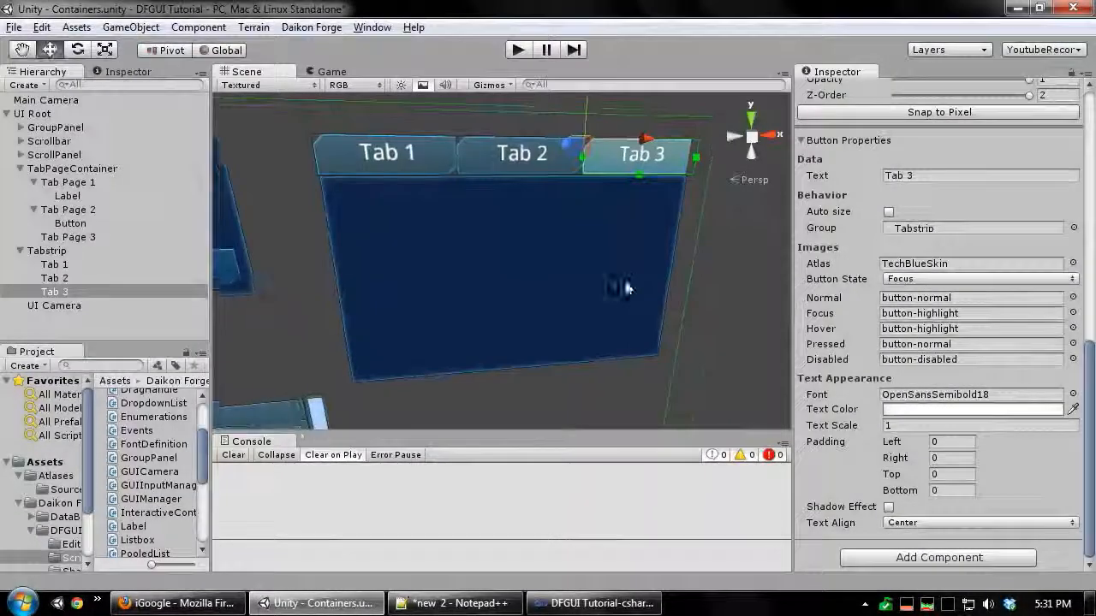
pyautogui.click(531, 250)
pyautogui.rightClick(532, 251)
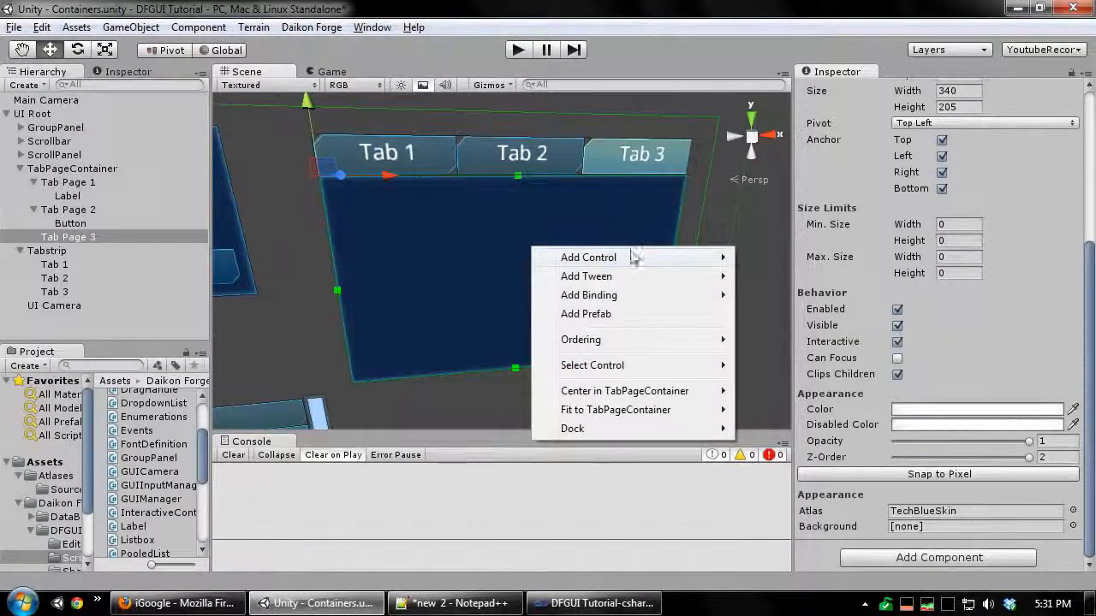
pyautogui.moveTo(635, 257)
pyautogui.moveTo(805, 460)
pyautogui.click(843, 463)
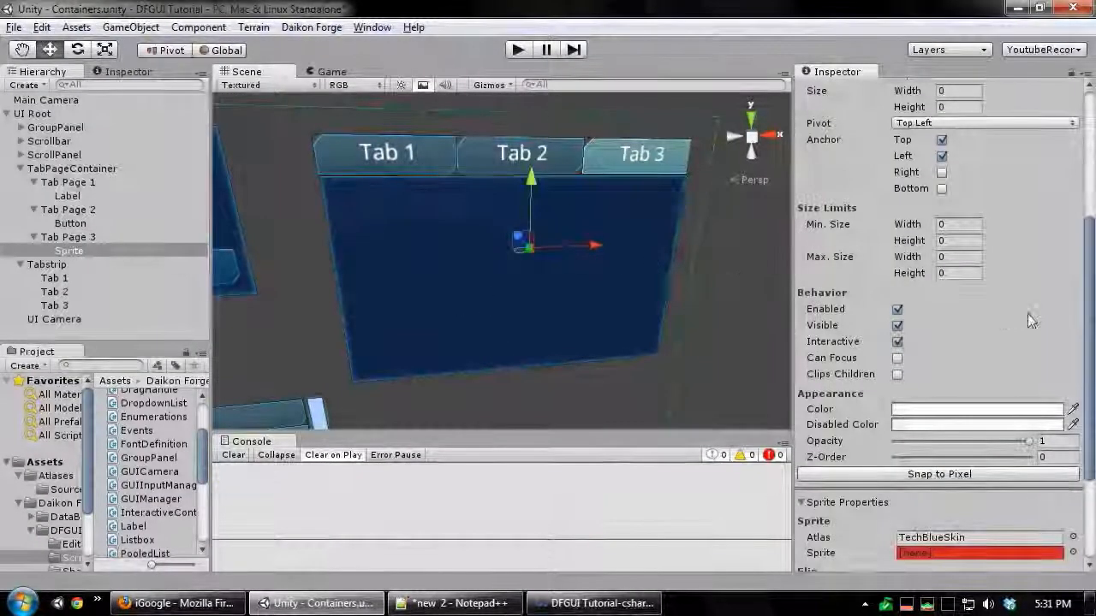
# Assign the large blue crosshairs highlight image to the sprite and center it in Tab Page 3 in both directions
pyautogui.scroll(-3, 1031, 320)
pyautogui.click(950, 428)
pyautogui.click(871, 156)
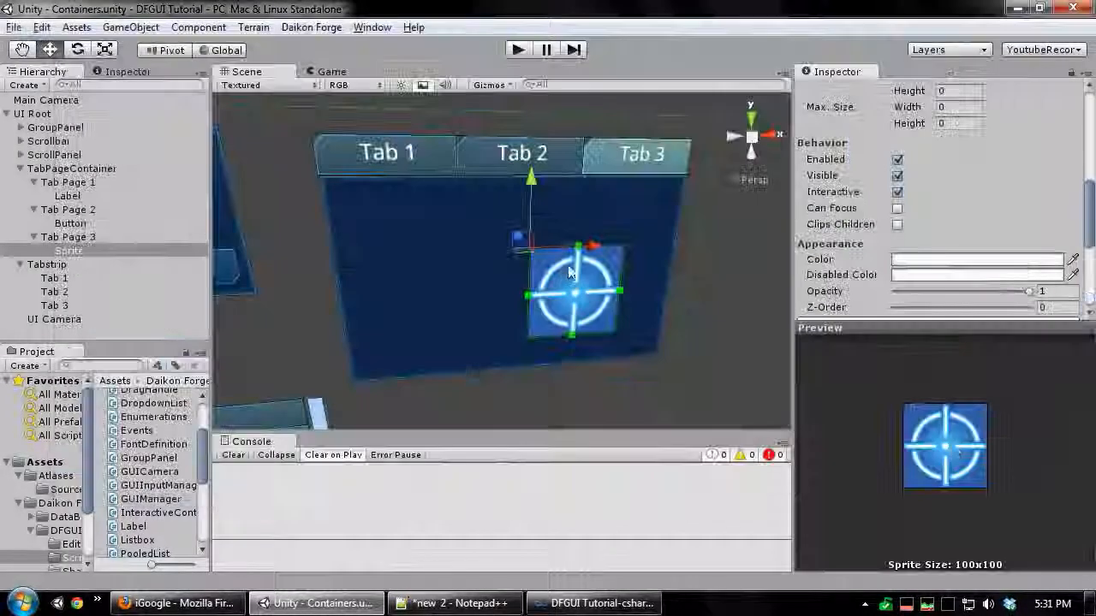
pyautogui.rightClick(570, 273)
pyautogui.moveTo(638, 408)
pyautogui.click(789, 446)
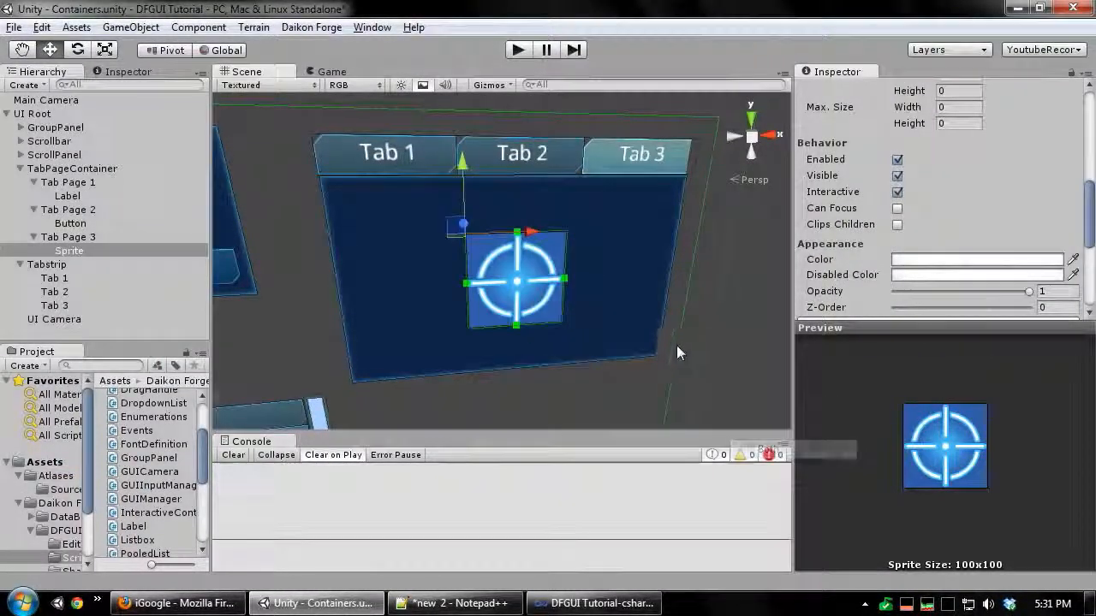
# Deselect the sprite and collapse the TabPageContainer and Tabstrip entries in the hierarchy
pyautogui.moveTo(677, 345); pyautogui.dragTo(615, 336, button='middle')
pyautogui.click(755, 351)
pyautogui.moveTo(401, 281); pyautogui.dragTo(598, 282, button='middle')
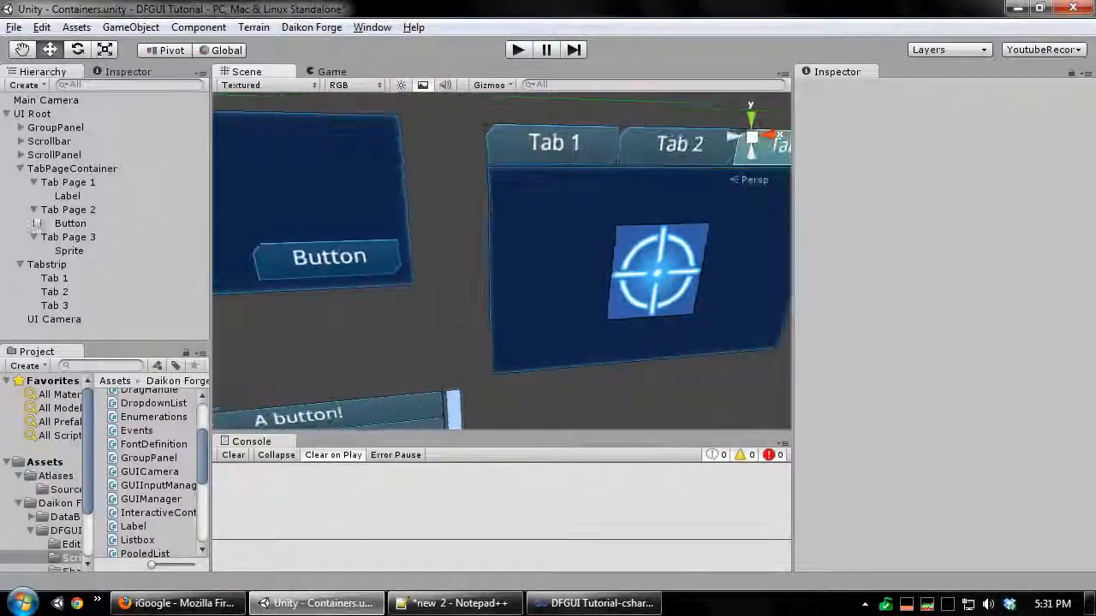
pyautogui.click(20, 169)
pyautogui.click(21, 182)
pyautogui.scroll(-5, 682, 330)
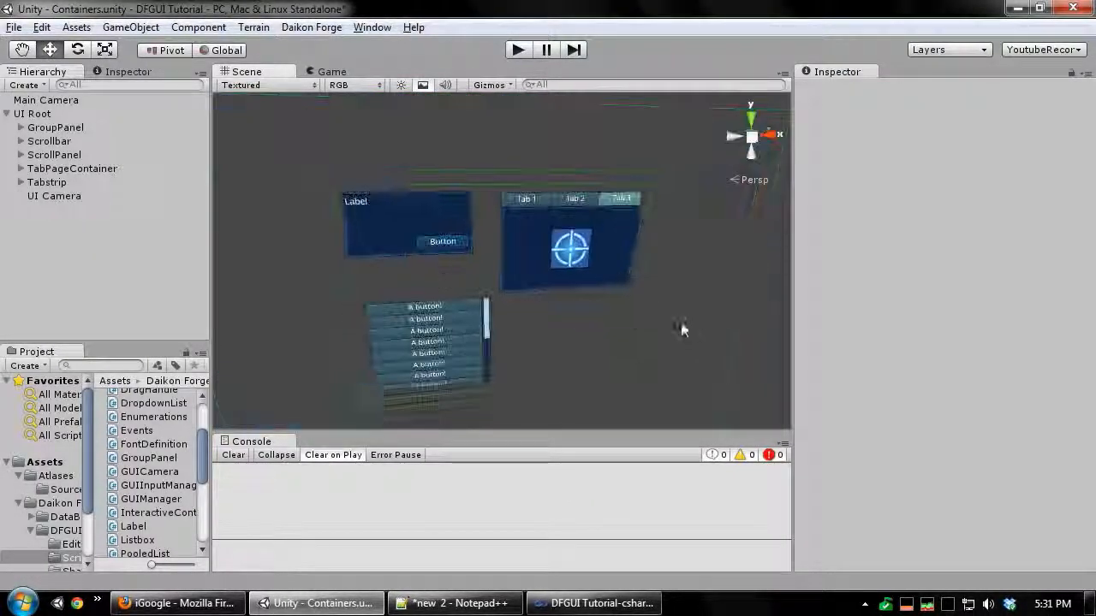
# Run the scene and switch through Tab 1, Tab 2 and Tab 3, returning to Tab 2, to test the tab pages
pyautogui.click(518, 50)
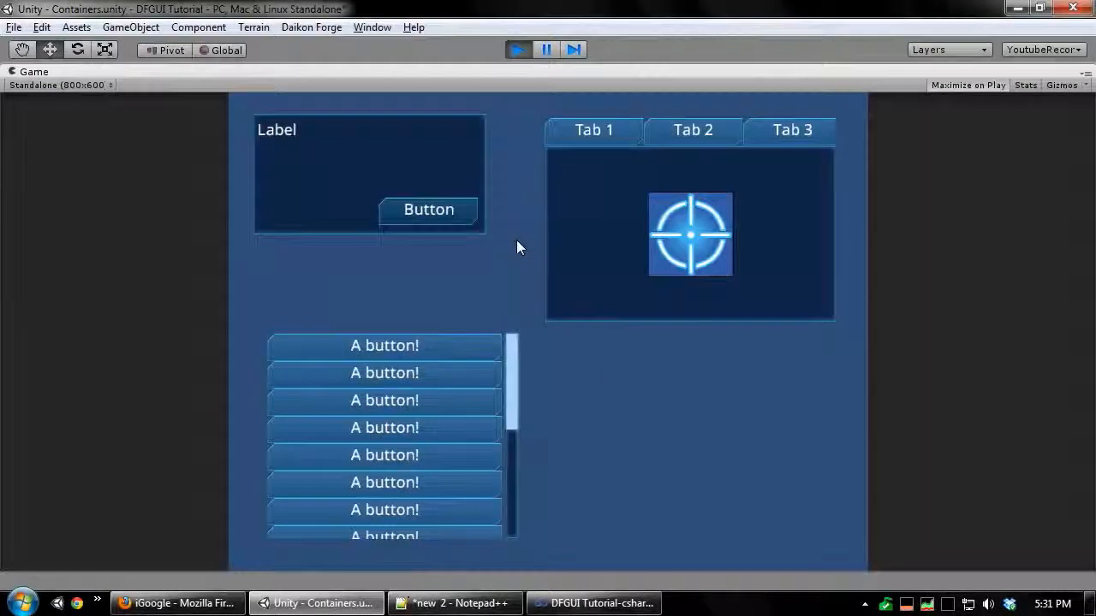
pyautogui.click(594, 128)
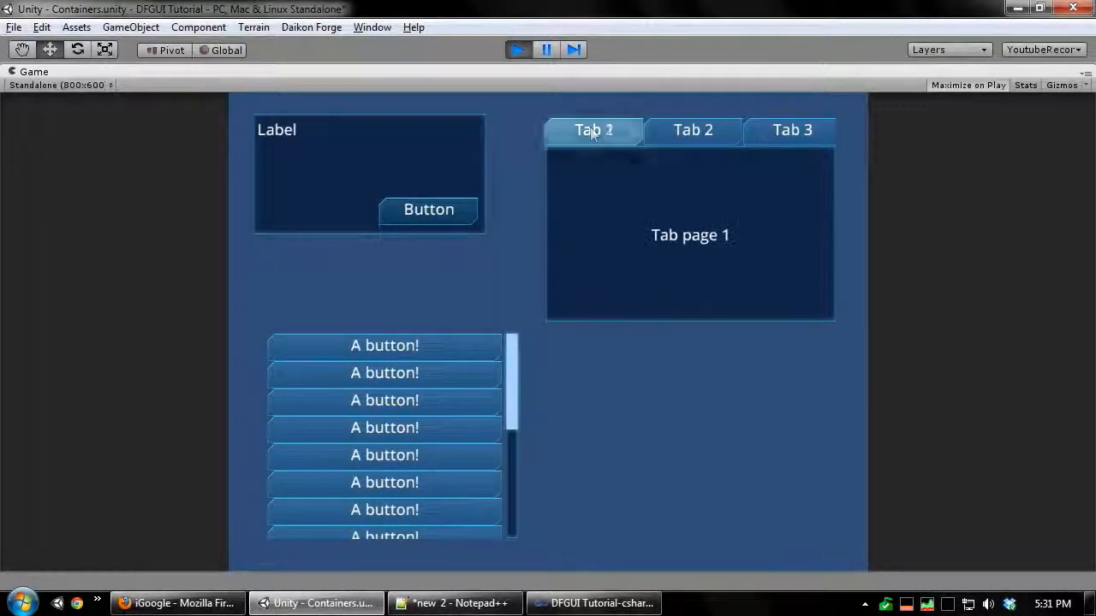
pyautogui.click(716, 135)
pyautogui.click(794, 133)
pyautogui.click(692, 136)
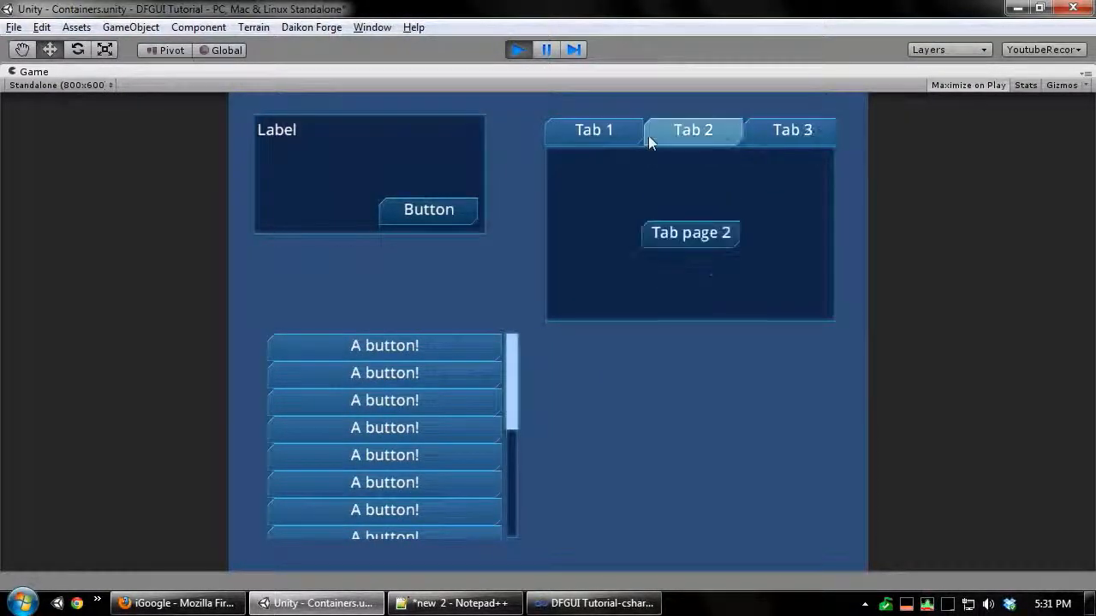
# Cycle through Tab 1, Tab 2 and Tab 3 in the running scene, ending on Tab 3, to check each tab page
pyautogui.click(604, 136)
pyautogui.click(702, 141)
pyautogui.click(772, 137)
pyautogui.click(667, 141)
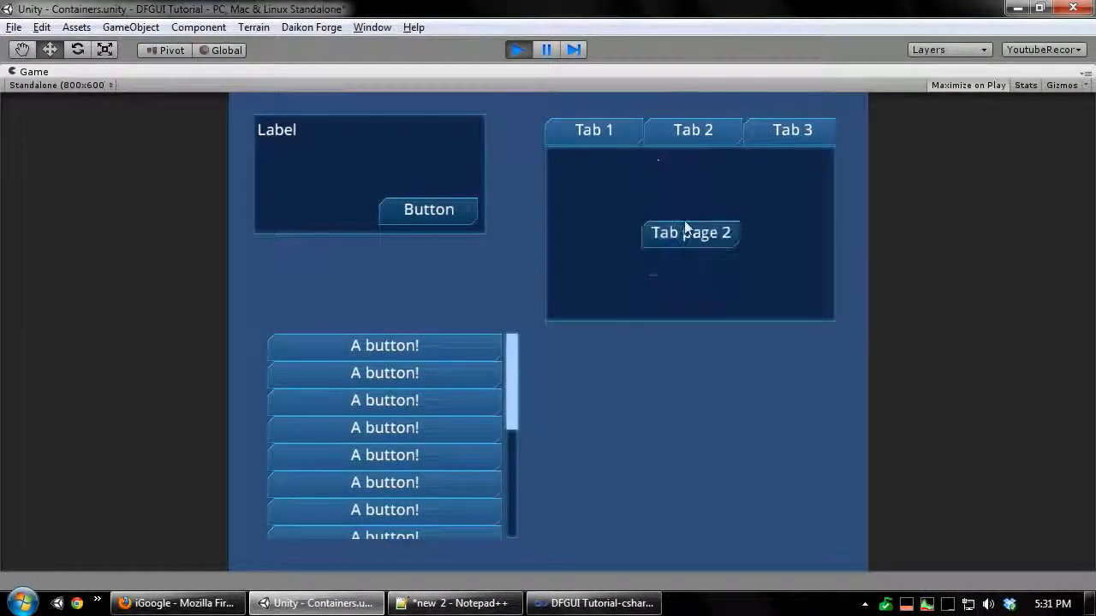
pyautogui.click(717, 141)
pyautogui.click(804, 137)
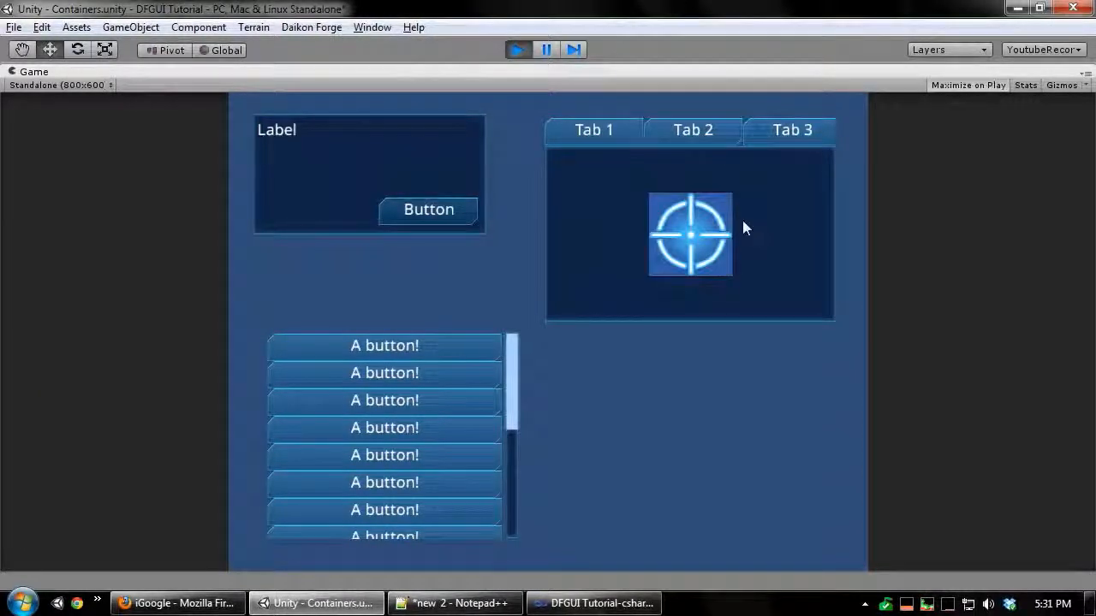
# Scroll down the panel of buttons in the running scene to test it and exit play mode
pyautogui.scroll(-3, 416, 379)
pyautogui.hotkey('ctrl', 'p')
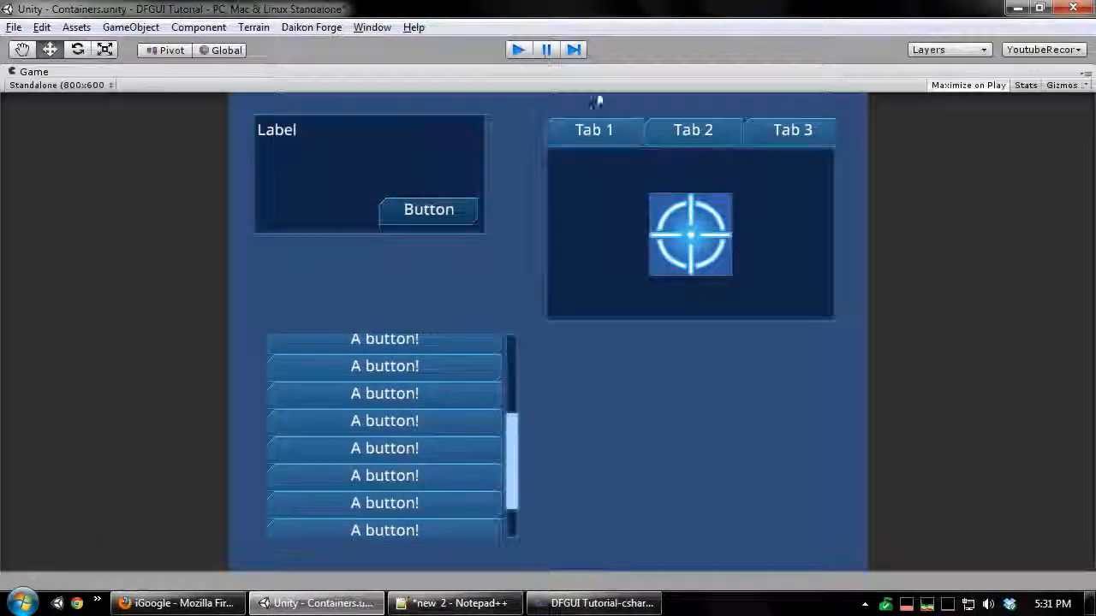
pyautogui.press('w')
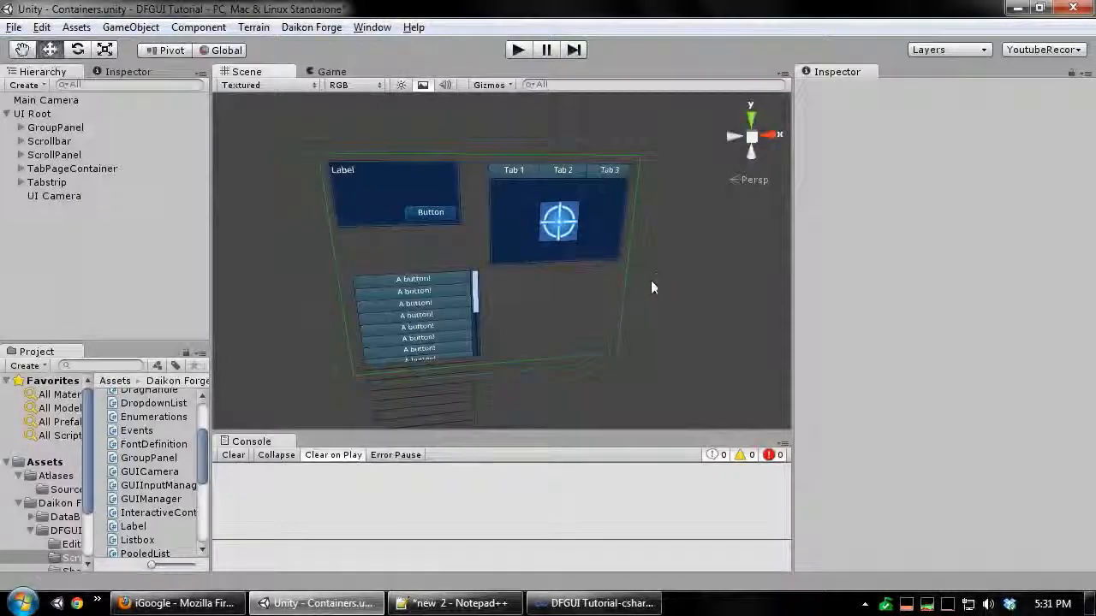
pyautogui.moveTo(530, 239); pyautogui.dragTo(528, 225, button='middle')
pyautogui.moveTo(573, 267)
pyautogui.mouseDown(button='middle')
pyautogui.moveTo(574, 313)
pyautogui.moveTo(575, 281)
pyautogui.mouseUp(button='middle')
pyautogui.scroll(-3, 566, 316)
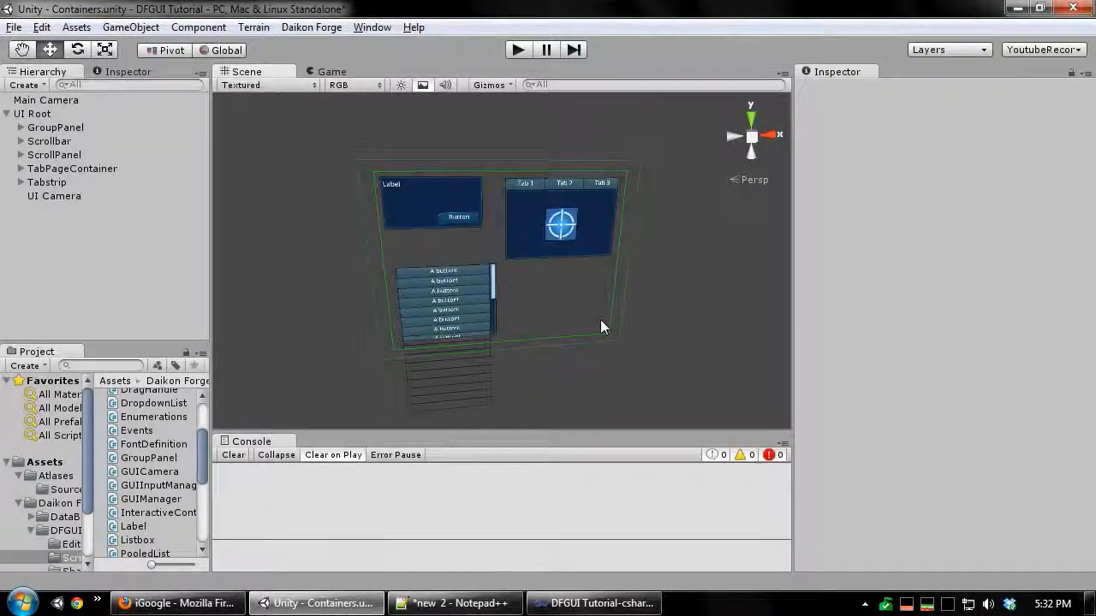
pyautogui.moveTo(597, 311); pyautogui.dragTo(586, 308, button='middle')
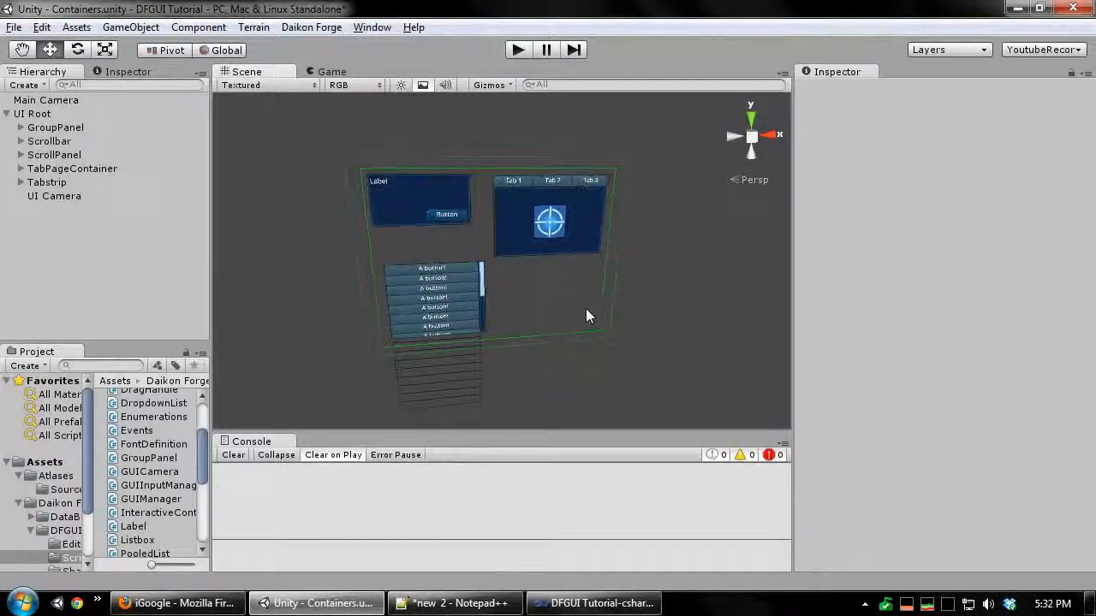